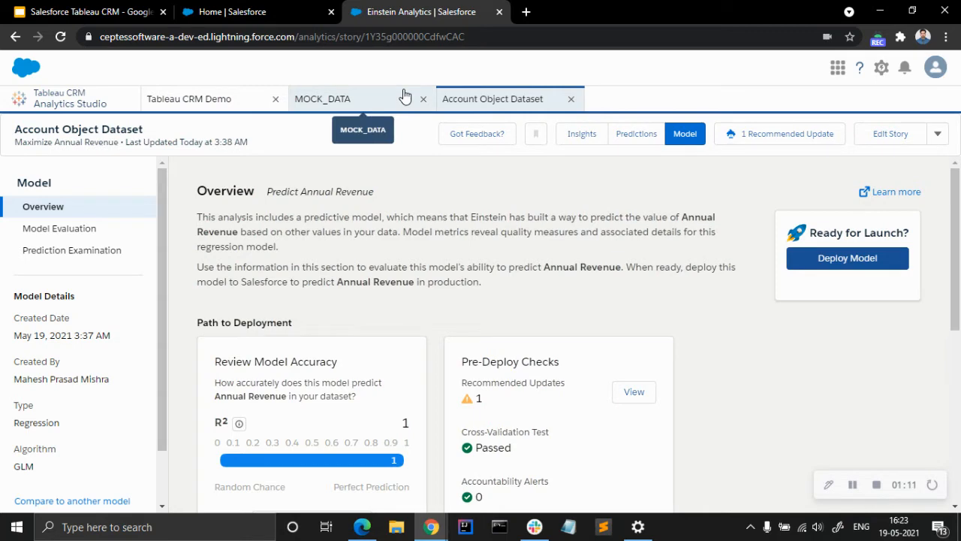
# Look over the Account Object Dataset story's top insights on Annual Revenue and open its predictions view.
pyautogui.scroll(-3, 366, 271)
pyautogui.scroll(3, 366, 271)
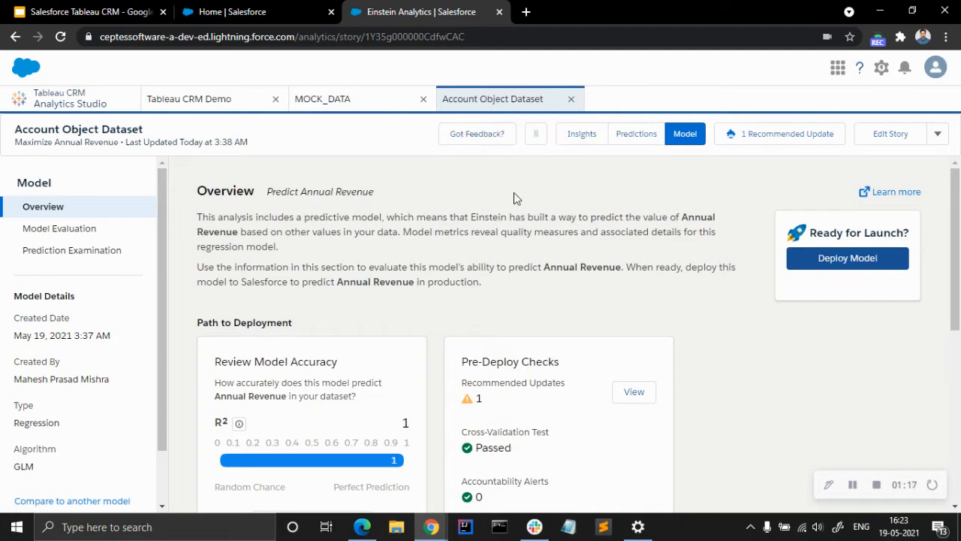
pyautogui.click(590, 137)
pyautogui.scroll(-6, 392, 243)
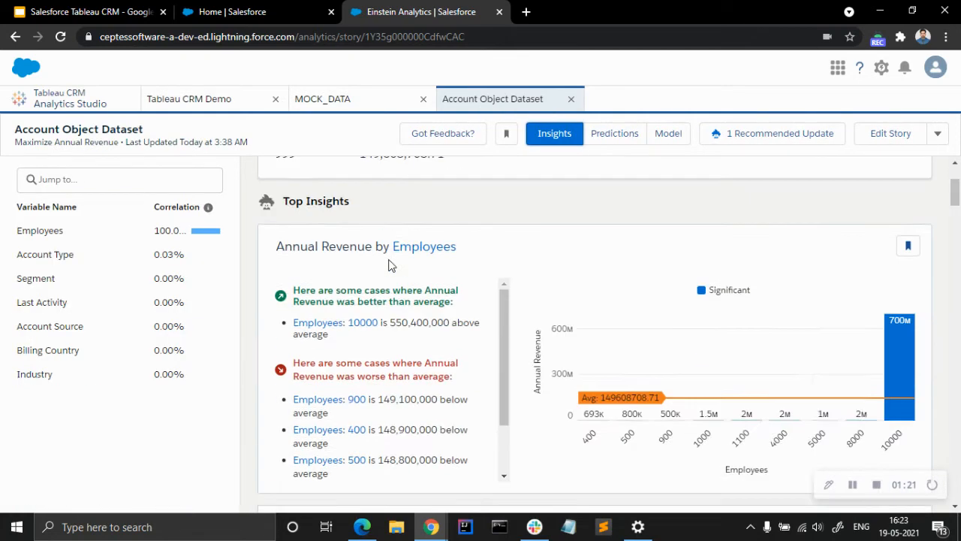
pyautogui.scroll(-4, 504, 360)
pyautogui.scroll(10, 504, 358)
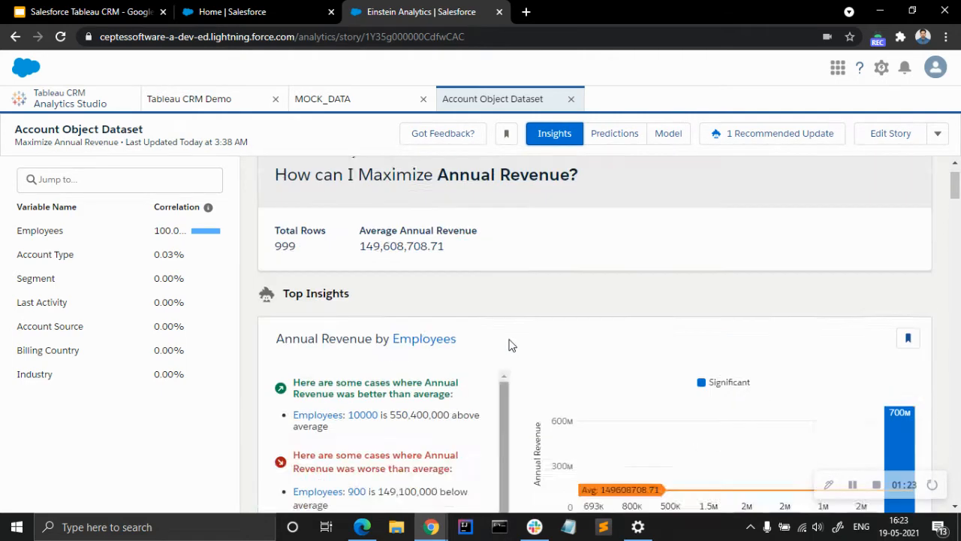
pyautogui.click(612, 136)
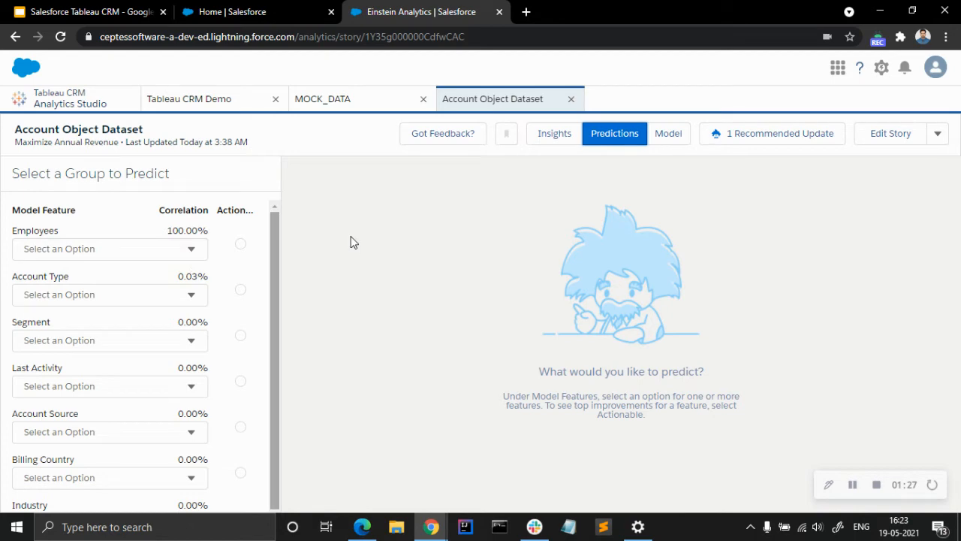
# Examine the model overview, including the training data distribution, top predictors and model details.
pyautogui.click(657, 136)
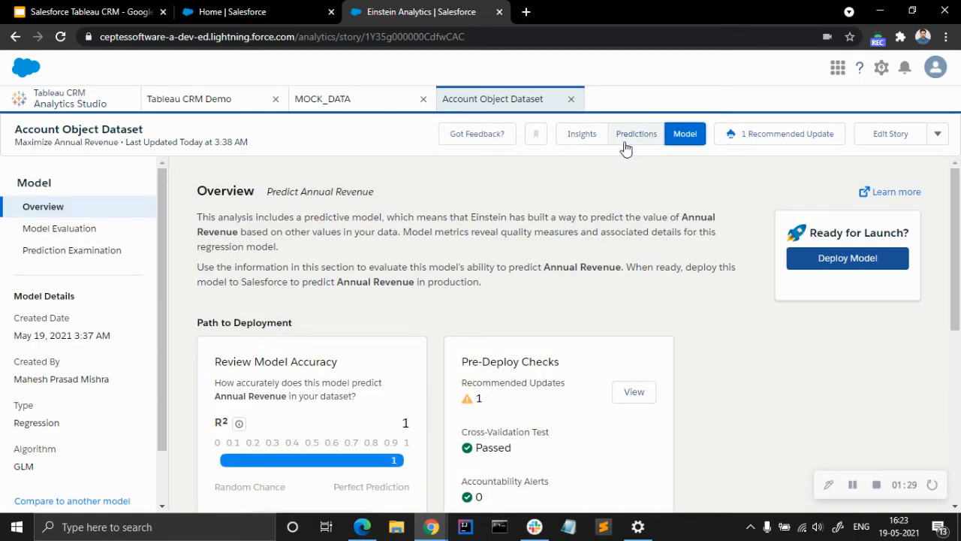
pyautogui.scroll(-1, 107, 333)
pyautogui.scroll(-4, 468, 382)
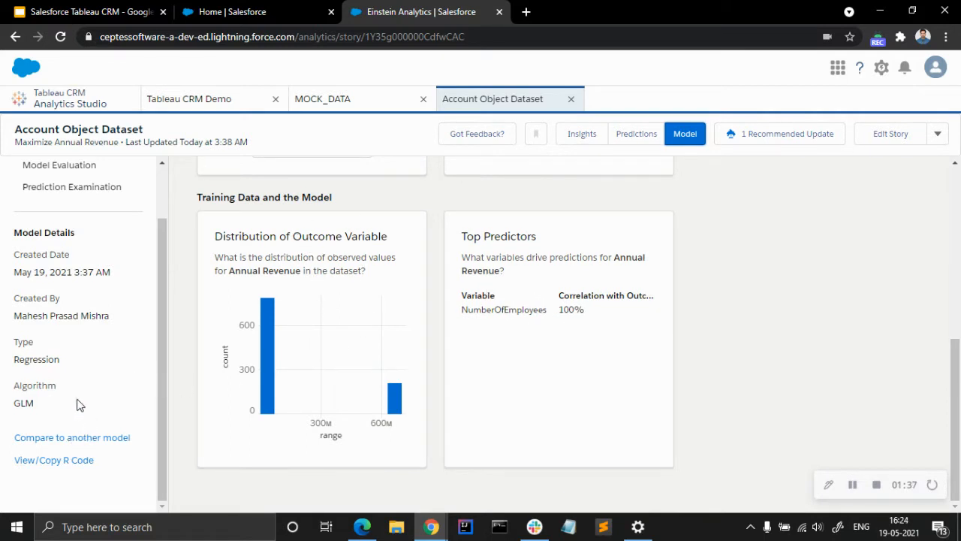
pyautogui.scroll(1, 88, 365)
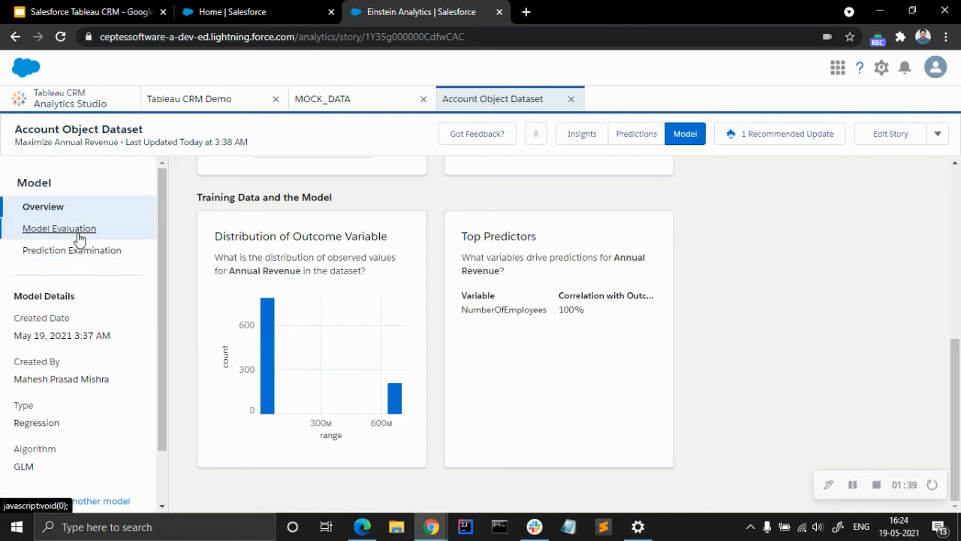
# Examine the Model Evaluation charts, including the normal QQ plot for standardized residuals.
pyautogui.click(76, 229)
pyautogui.scroll(-4, 438, 352)
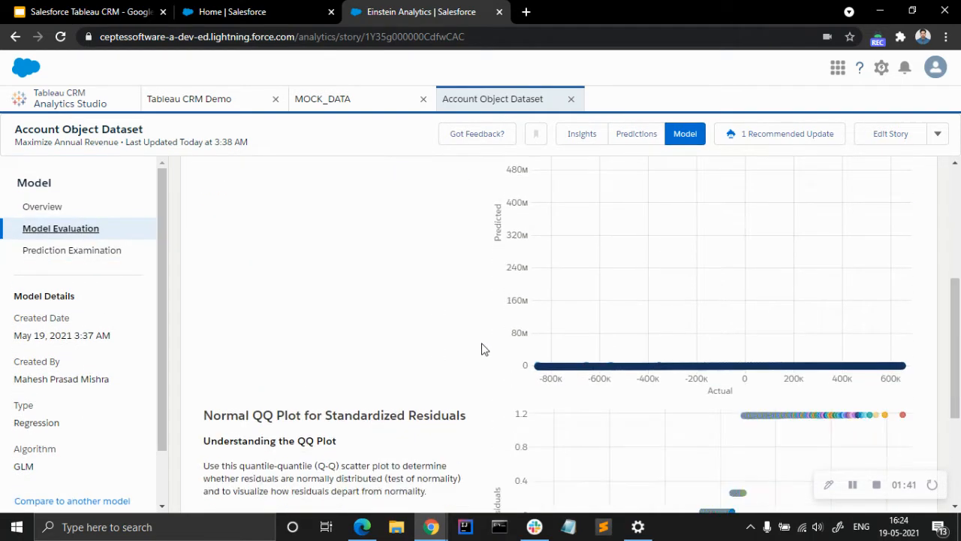
pyautogui.scroll(-3, 485, 350)
pyautogui.scroll(3, 485, 349)
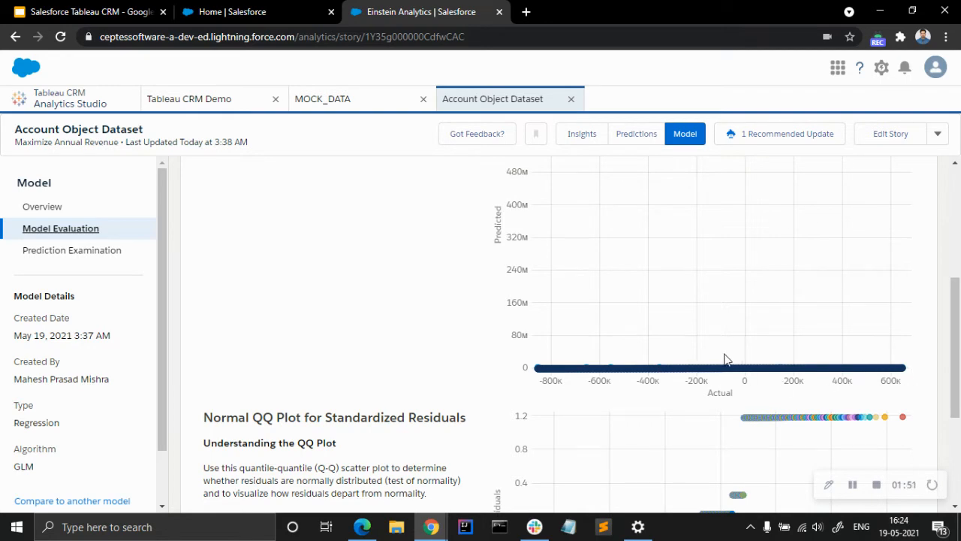
pyautogui.scroll(-3, 509, 356)
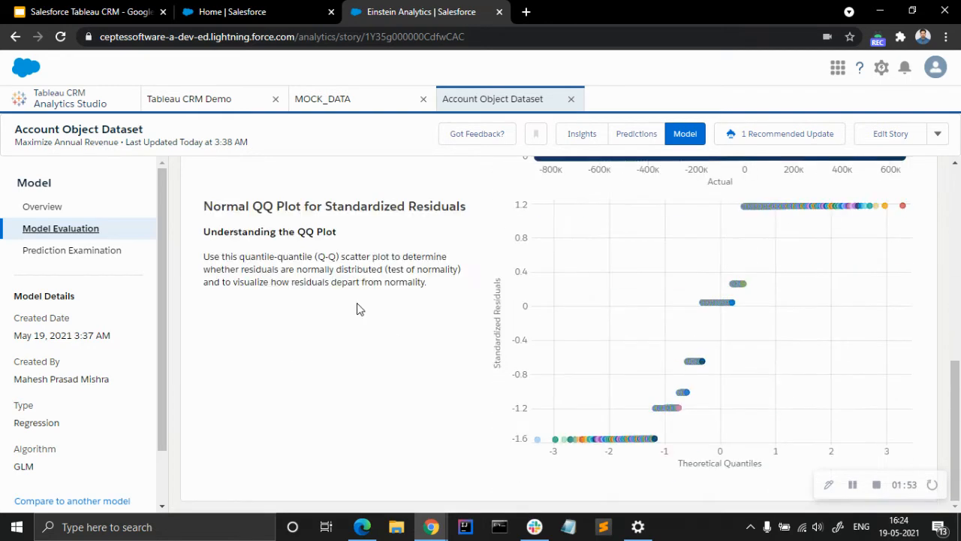
# Examine the sampled training dataset observations in Prediction Examination.
pyautogui.click(85, 251)
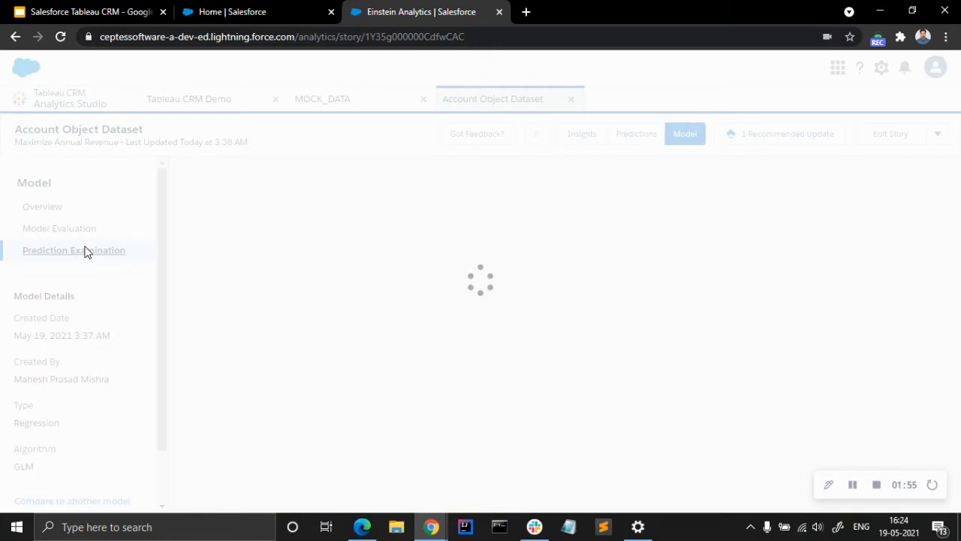
pyautogui.scroll(-2, 440, 353)
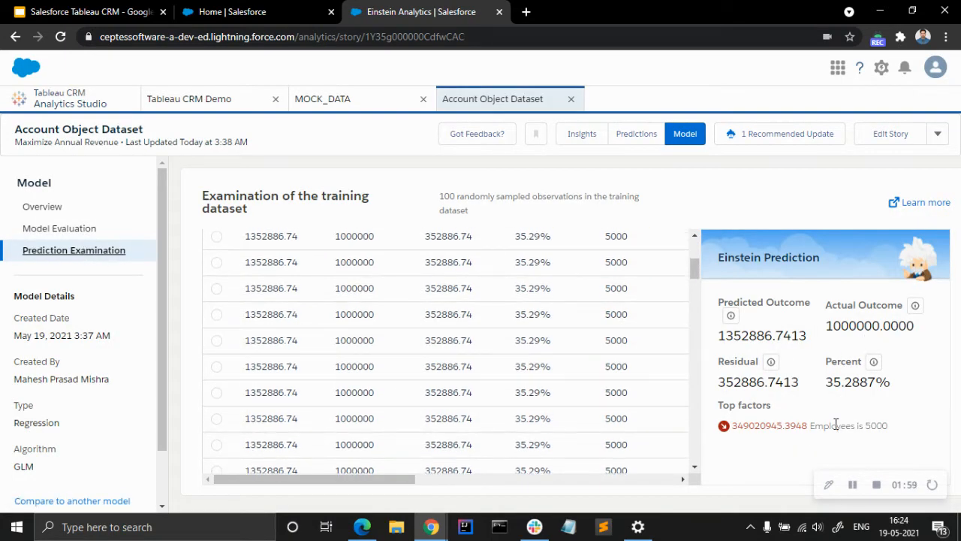
pyautogui.scroll(-3, 536, 379)
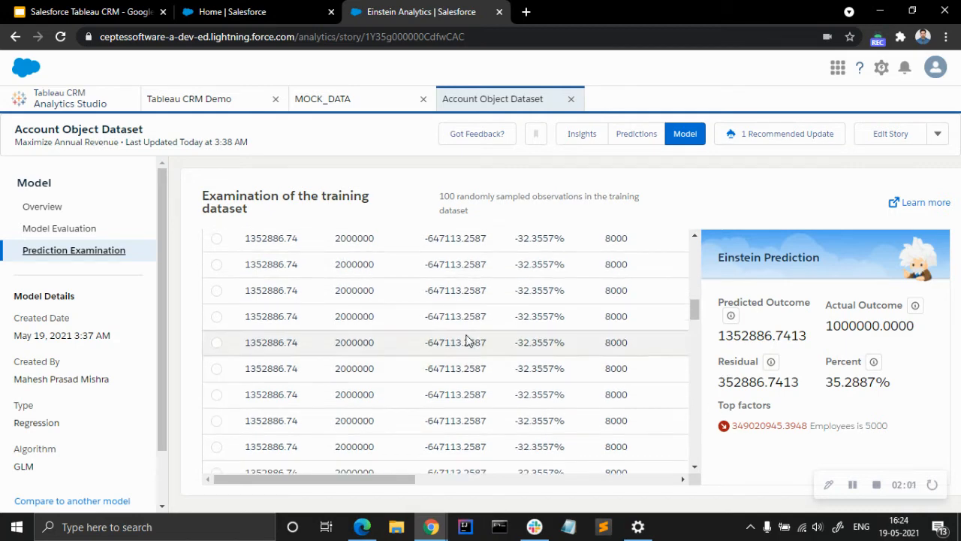
pyautogui.scroll(5, 467, 338)
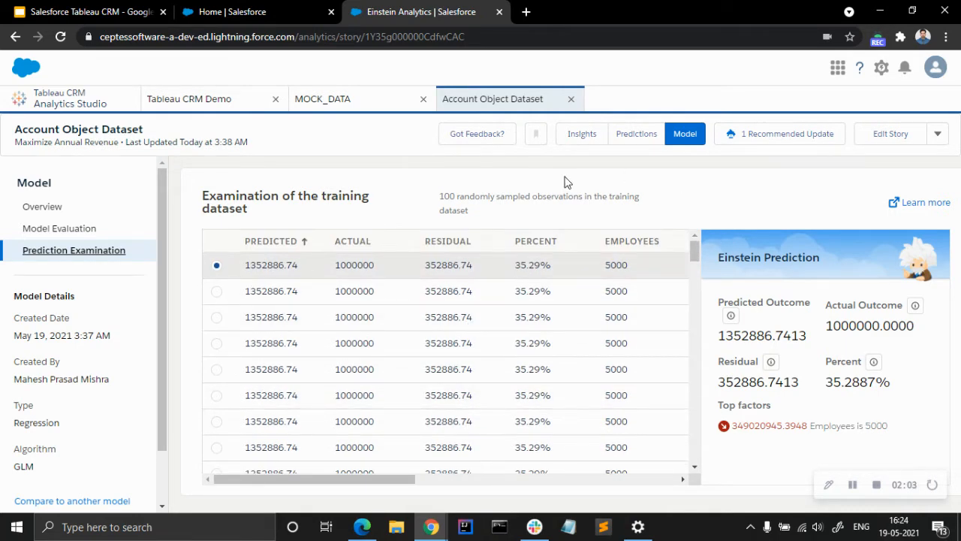
# Start deploying the model from its overview as a new prediction titled "AnnualRevenue Prediction" and continue to the object selection.
pyautogui.click(88, 214)
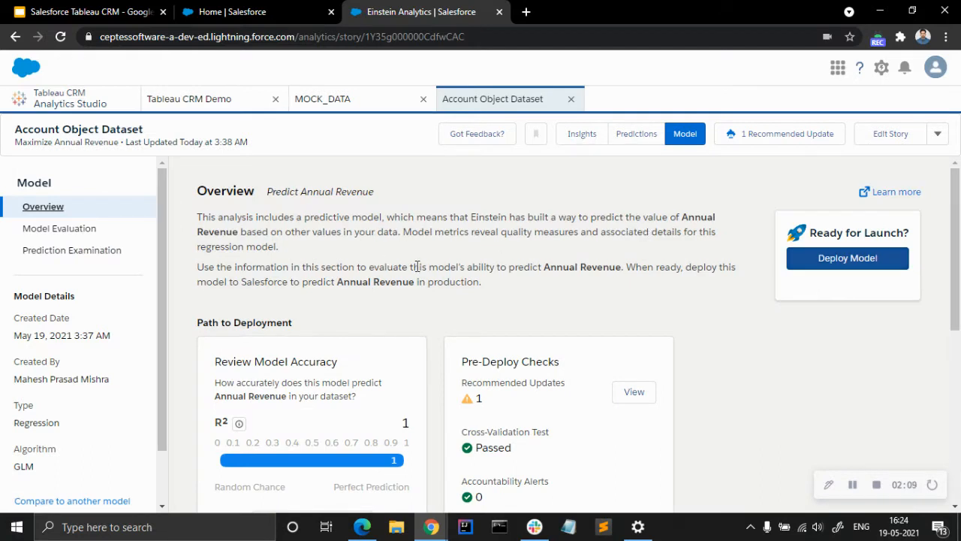
pyautogui.click(861, 263)
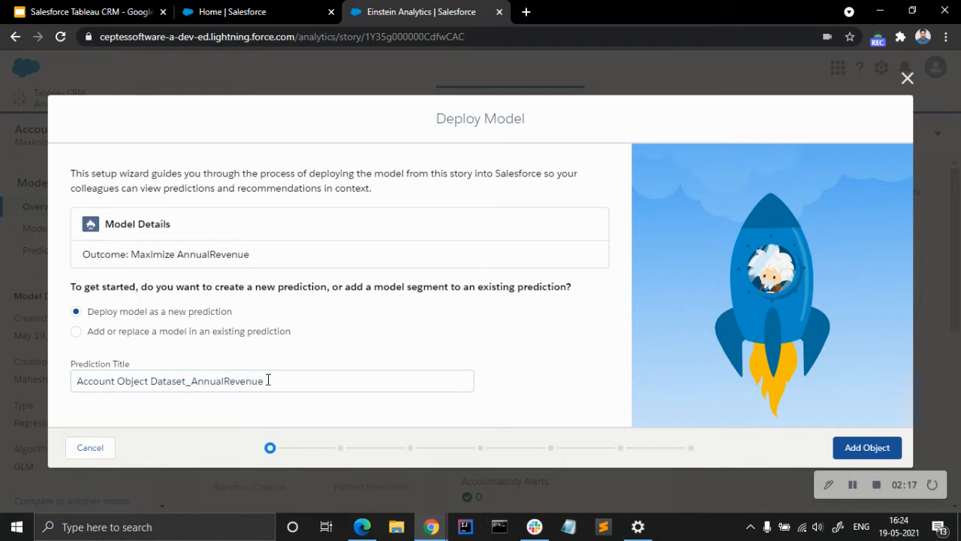
pyautogui.moveTo(265, 381); pyautogui.dragTo(57, 383)
pyautogui.click(149, 381)
pyautogui.moveTo(149, 380); pyautogui.dragTo(266, 381)
pyautogui.click(266, 381)
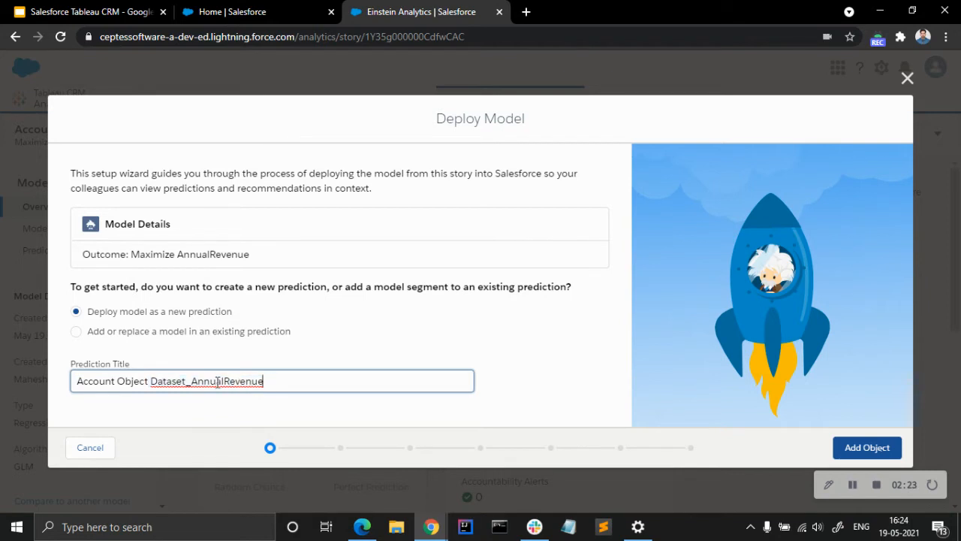
pyautogui.moveTo(182, 381); pyautogui.dragTo(47, 383)
pyautogui.press('BackSpace')
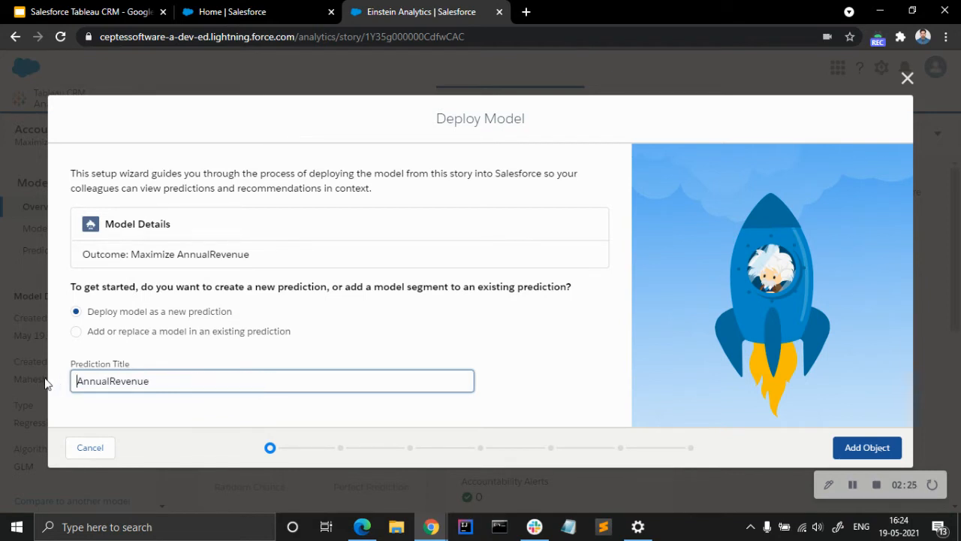
pyautogui.click(228, 384)
pyautogui.click(356, 338)
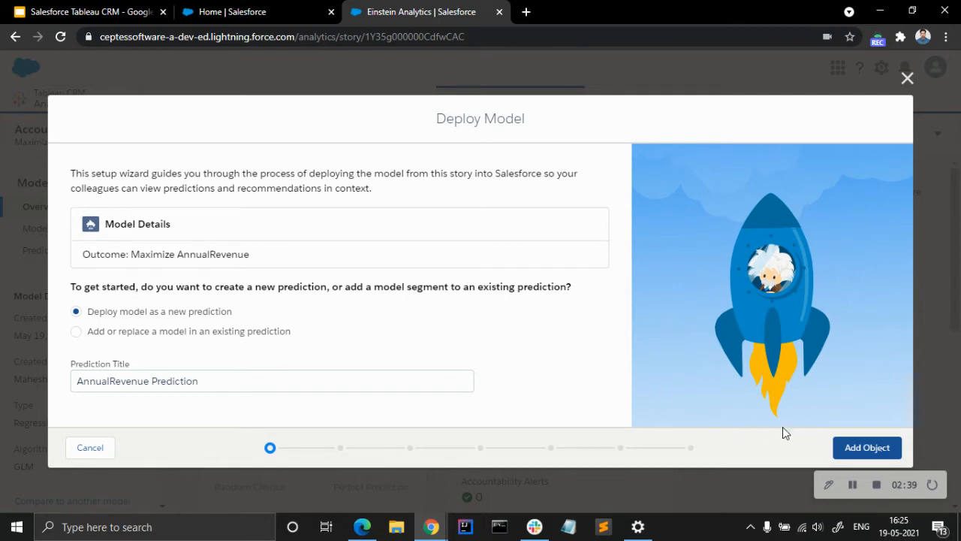
pyautogui.click(182, 332)
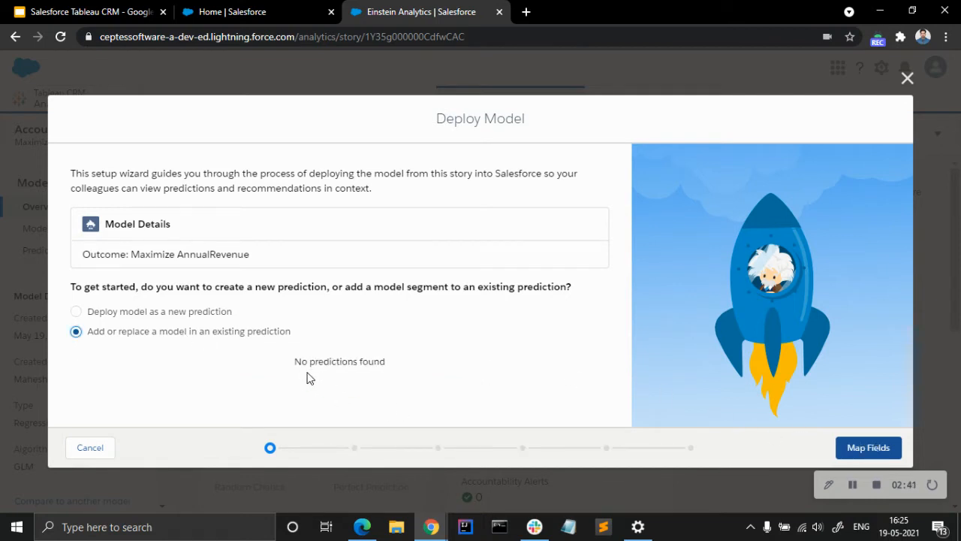
pyautogui.click(205, 314)
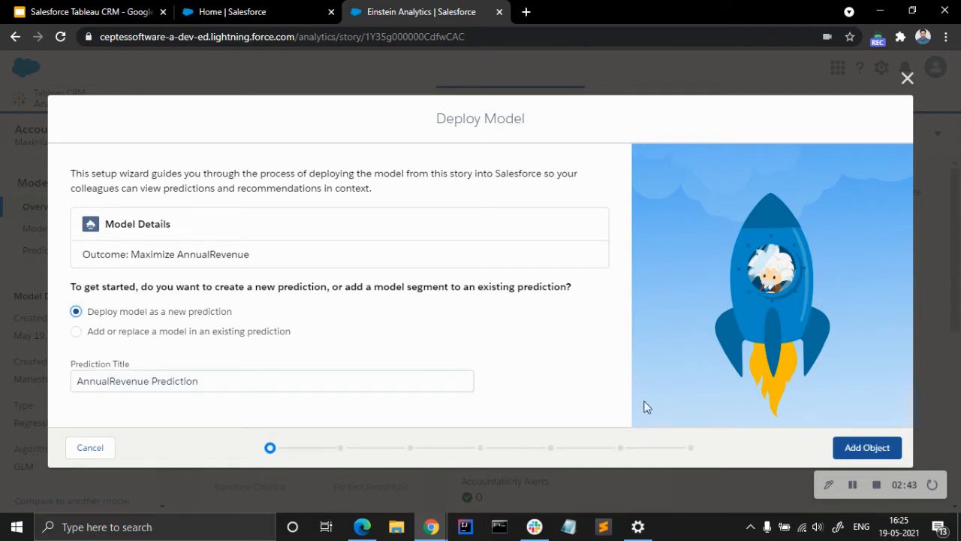
pyautogui.click(867, 449)
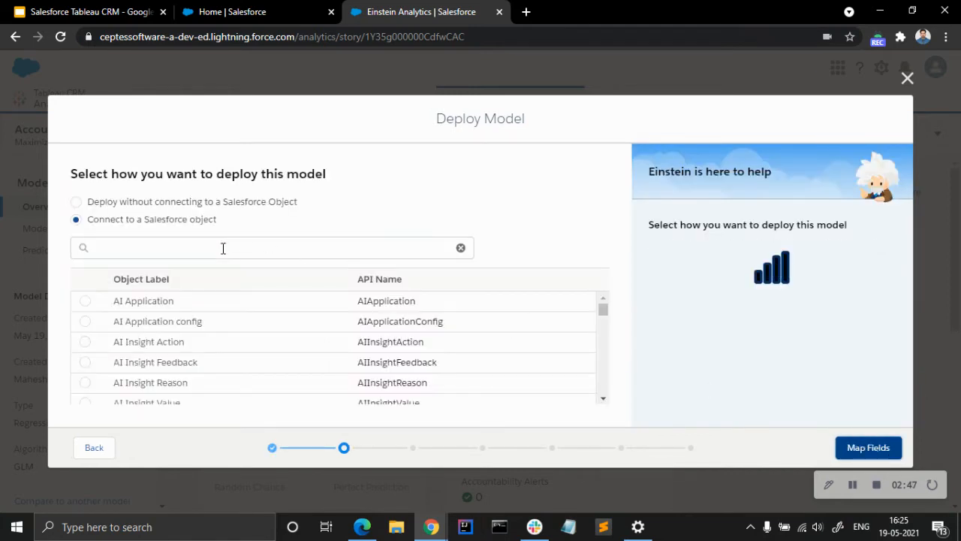
# Connect the deployment to the Account object and accept the automatic field mapping.
pyautogui.click(223, 248)
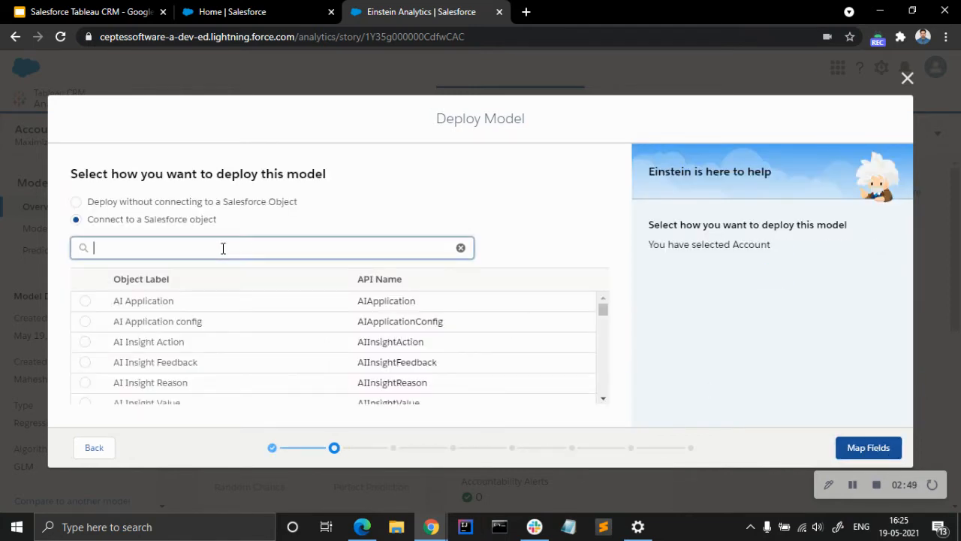
pyautogui.write('acco')
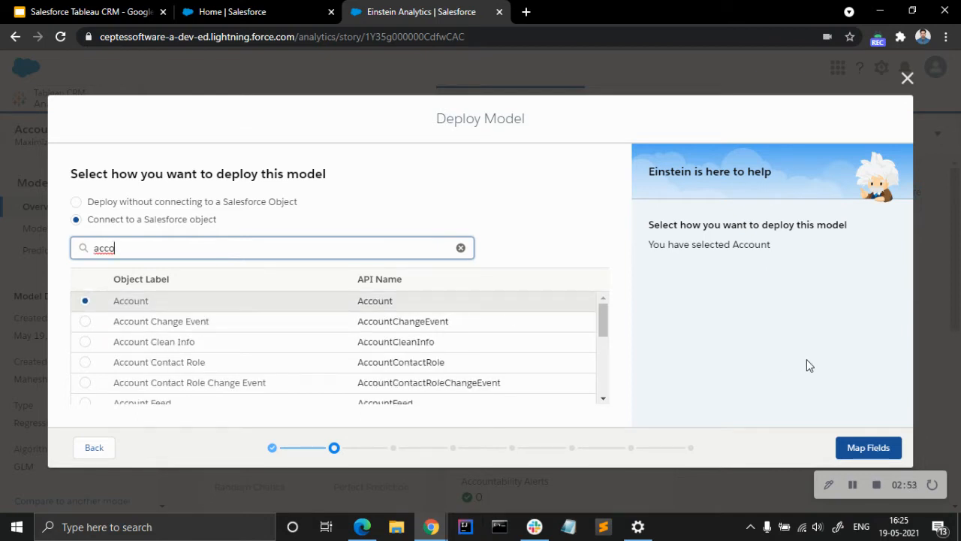
pyautogui.click(868, 449)
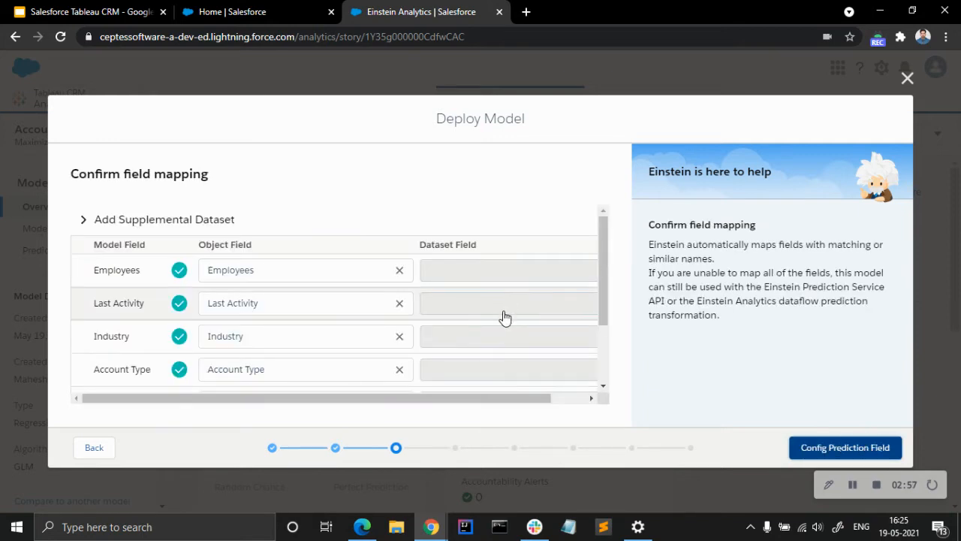
pyautogui.scroll(-3, 511, 300)
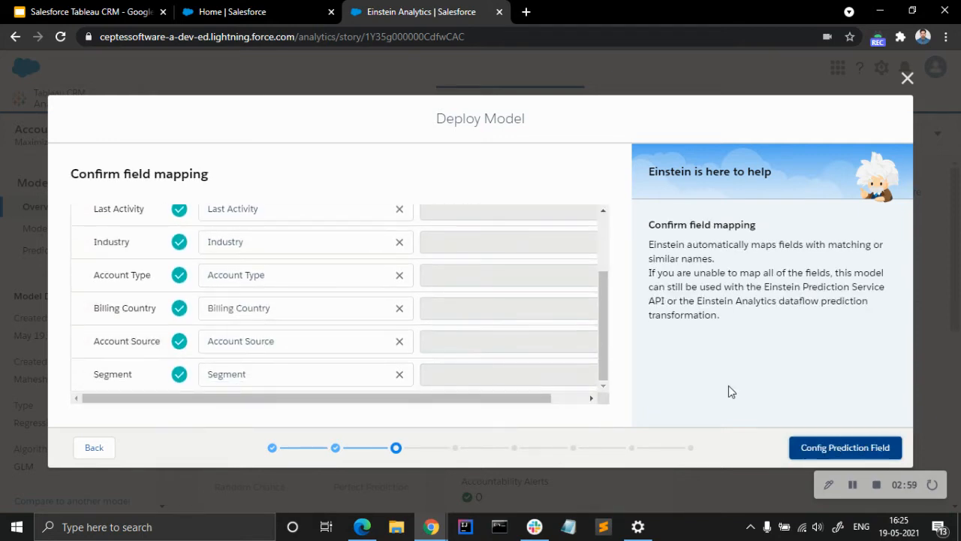
pyautogui.click(834, 450)
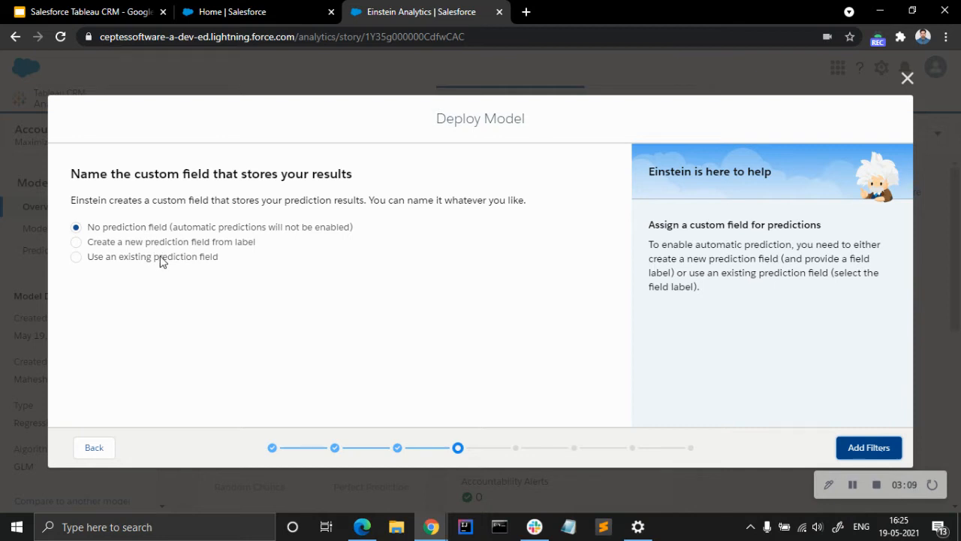
# Create a new prediction field with a label starting with "Reve" and keep model accuracy monitoring off.
pyautogui.click(183, 242)
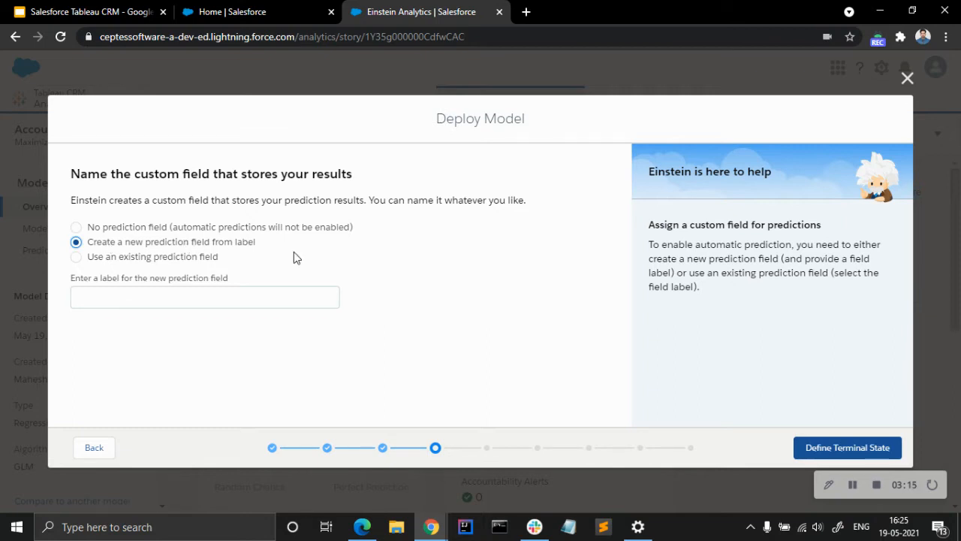
pyautogui.click(237, 301)
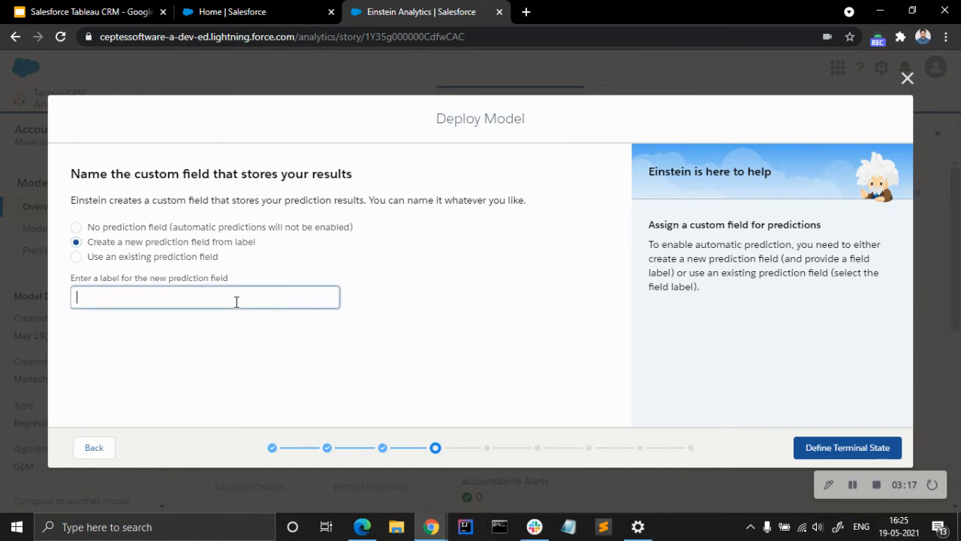
pyautogui.write('Revenue Score')
pyautogui.click(429, 253)
pyautogui.click(817, 447)
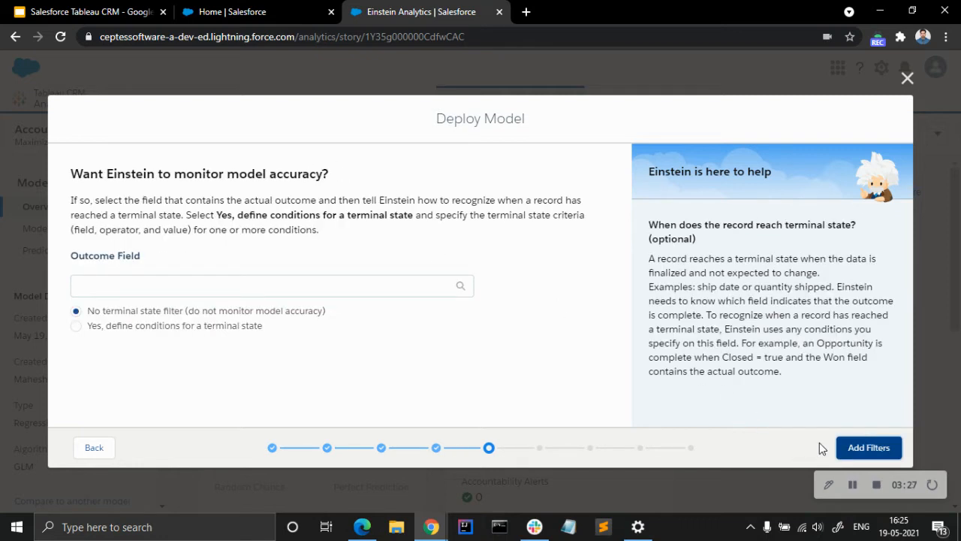
pyautogui.click(853, 452)
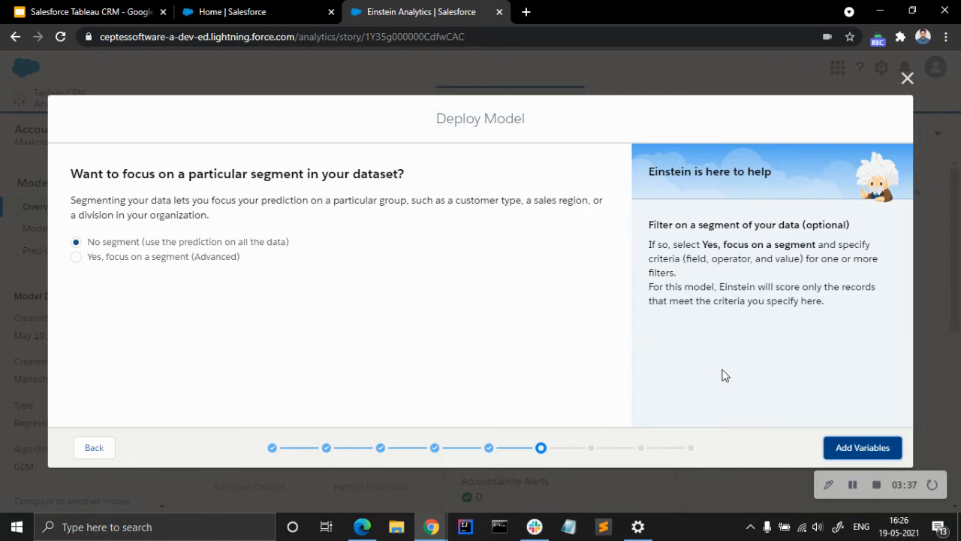
# Keep the prediction on all data without a segment, select no improvement variables, and proceed to the deployment settings review.
pyautogui.click(863, 448)
pyautogui.scroll(-1, 403, 306)
pyautogui.scroll(1, 403, 307)
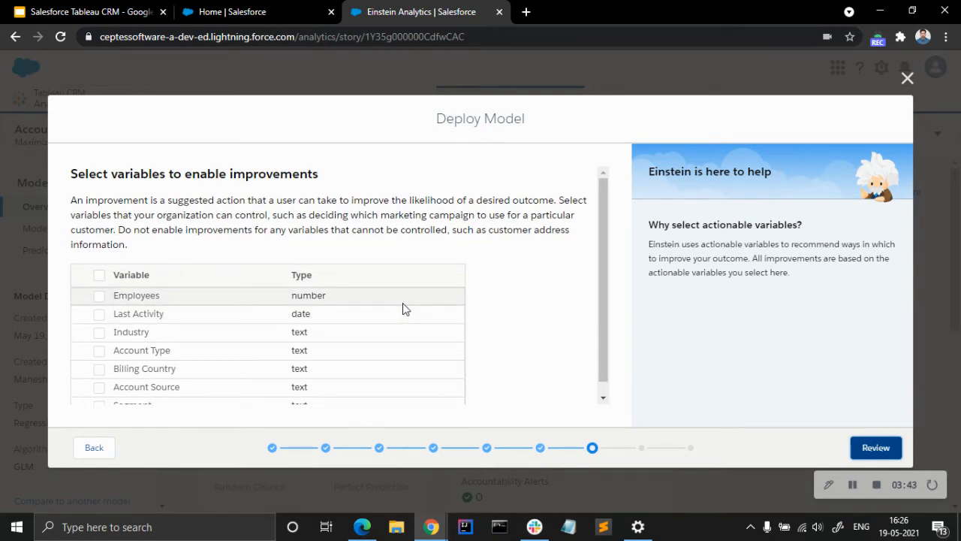
pyautogui.scroll(-1, 406, 304)
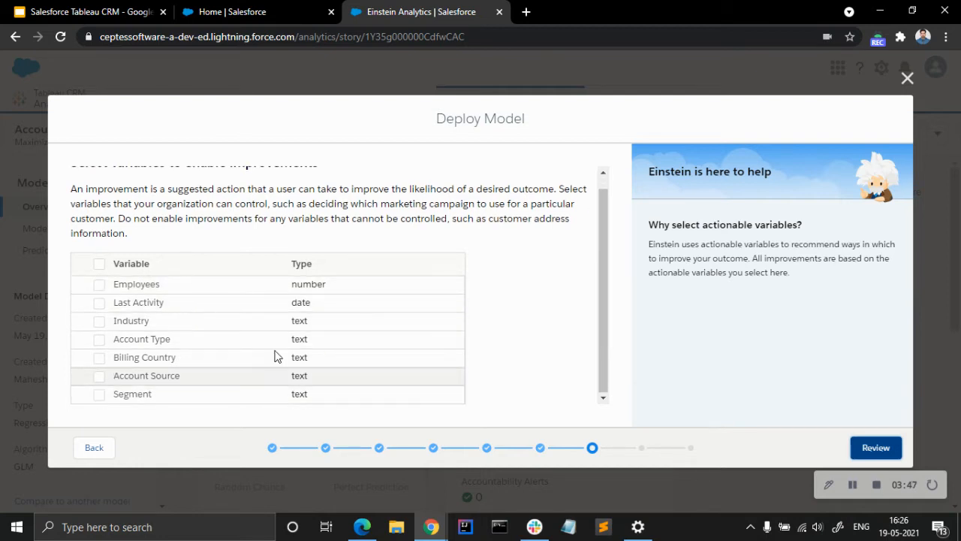
pyautogui.scroll(1, 557, 369)
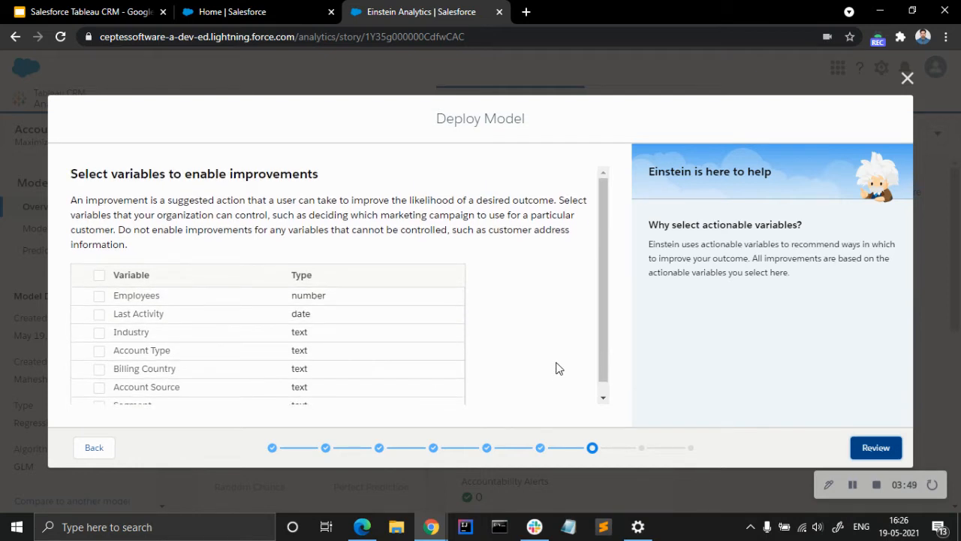
pyautogui.click(865, 450)
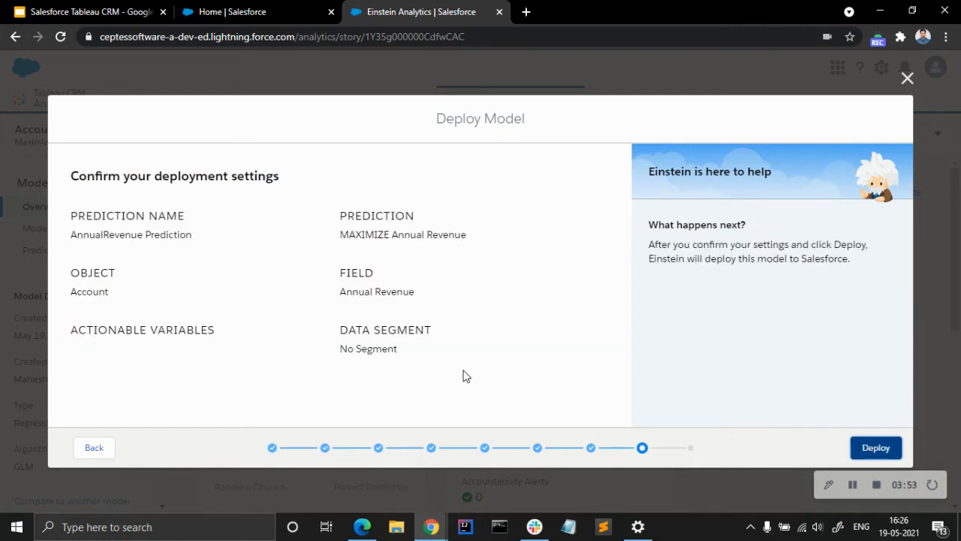
# Deploy the model with the reviewed settings and open the linked instructions for using predictions in a new browser tab.
pyautogui.click(869, 450)
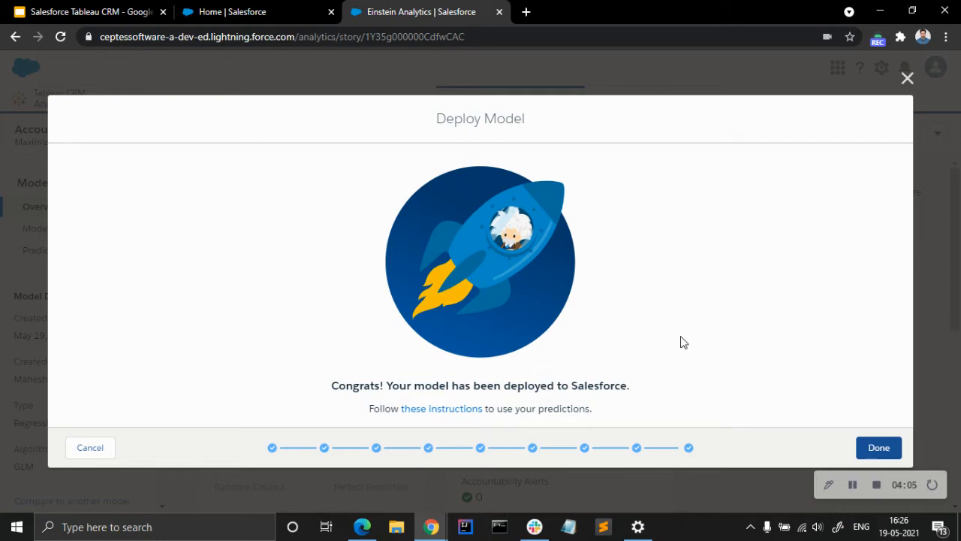
pyautogui.rightClick(447, 413)
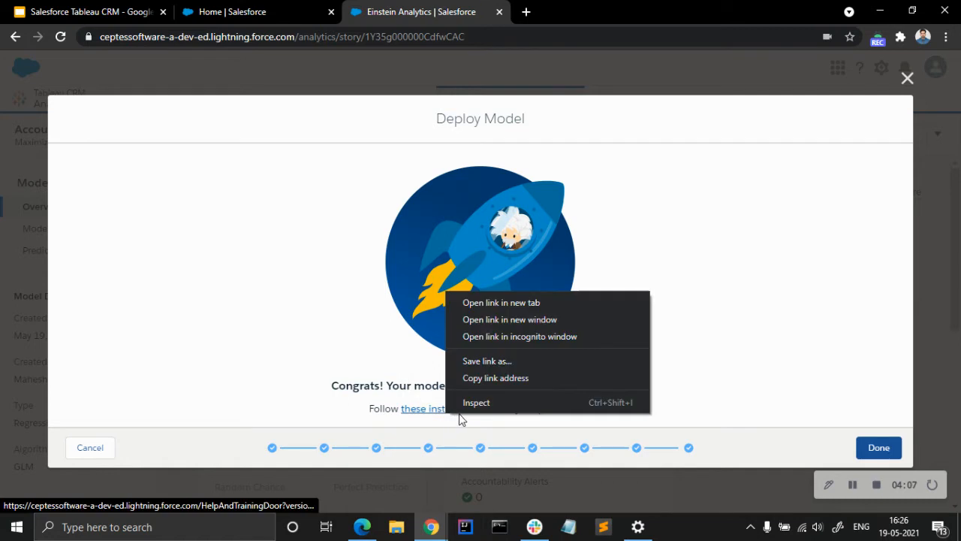
pyautogui.click(494, 303)
pyautogui.click(546, 9)
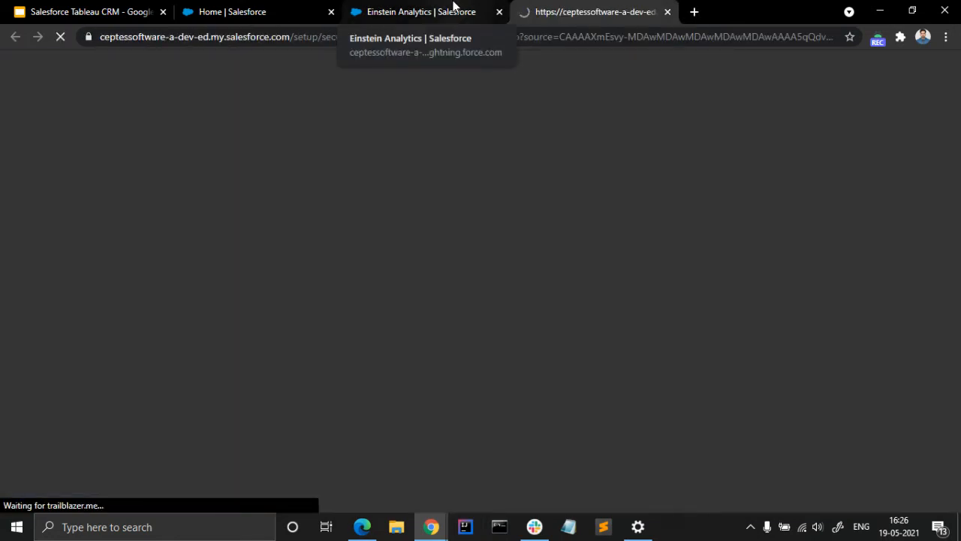
# Link the Salesforce account to the Trailblazer account and log in to reach the prediction instructions.
pyautogui.click(454, 6)
pyautogui.click(538, 6)
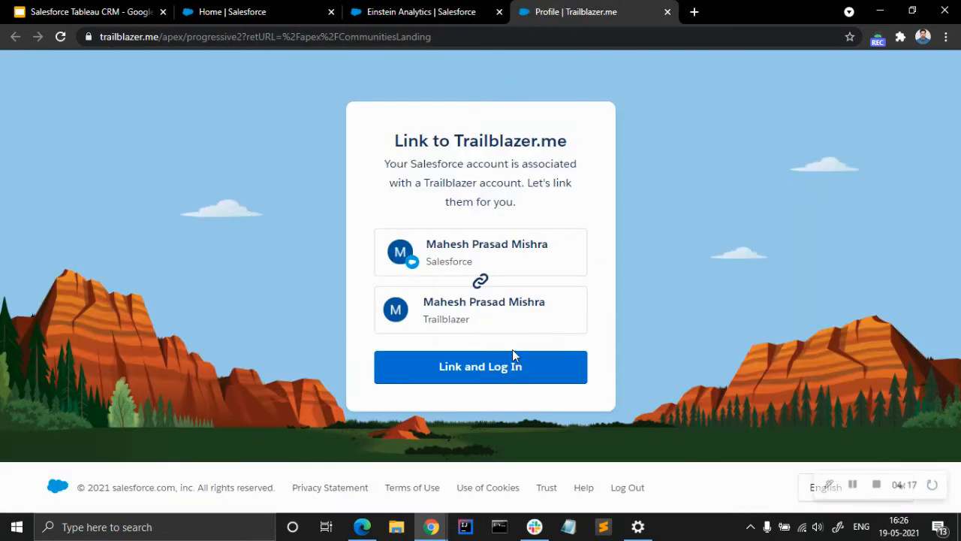
pyautogui.click(487, 379)
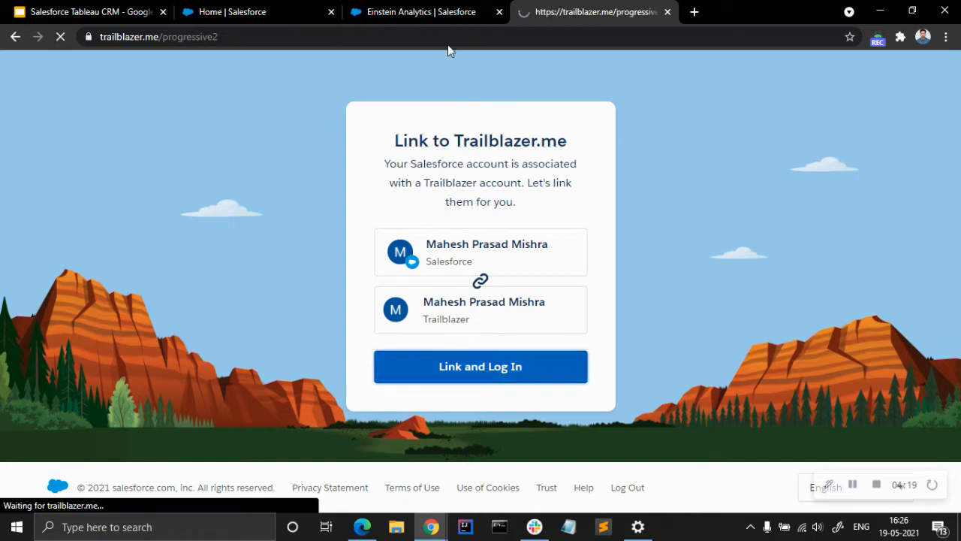
# Return to the Einstein Analytics page and finish the Deploy Model wizard.
pyautogui.click(447, 9)
pyautogui.click(531, 8)
pyautogui.click(456, 9)
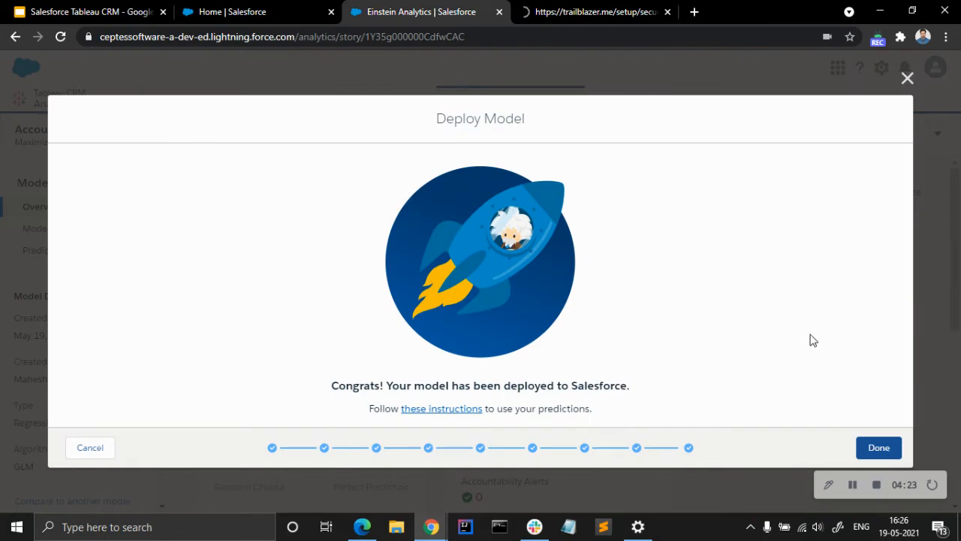
pyautogui.click(879, 447)
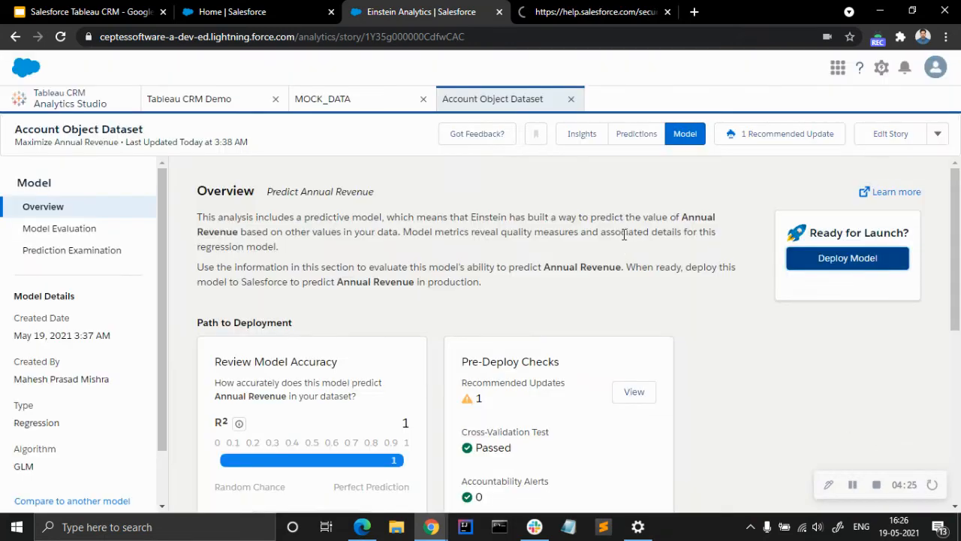
pyautogui.click(582, 7)
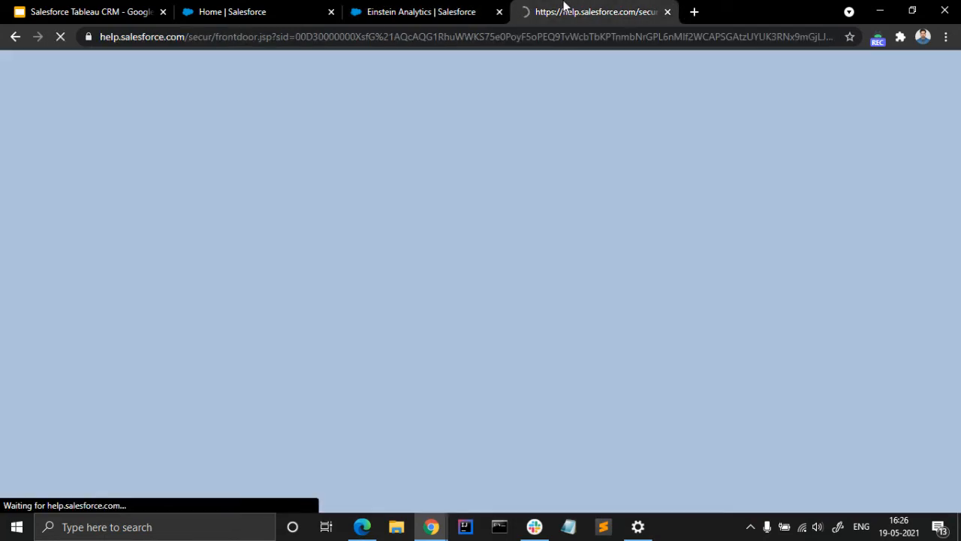
pyautogui.click(470, 6)
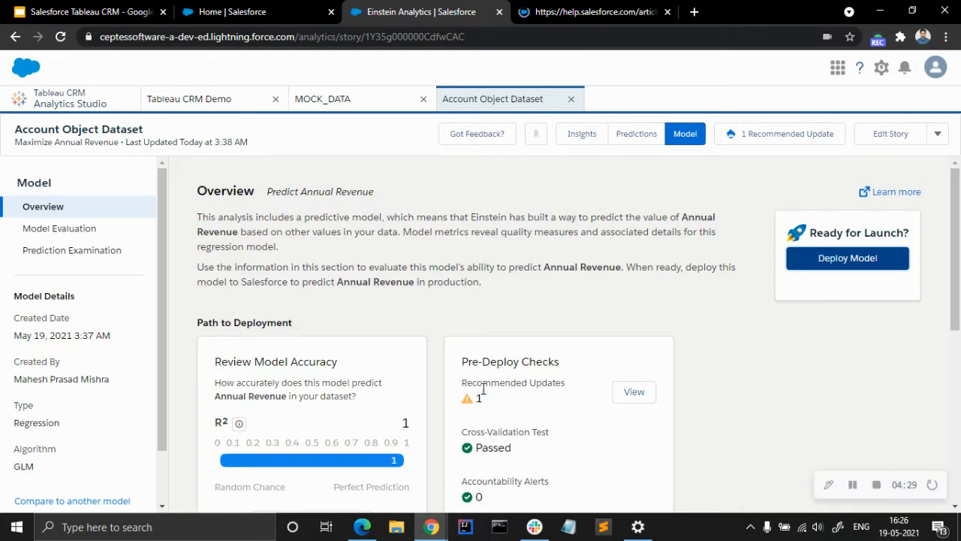
pyautogui.scroll(-2, 635, 293)
pyautogui.scroll(-2, 286, 341)
pyautogui.scroll(3, 285, 341)
pyautogui.scroll(-3, 285, 341)
pyautogui.scroll(5, 289, 338)
pyautogui.scroll(1, 289, 338)
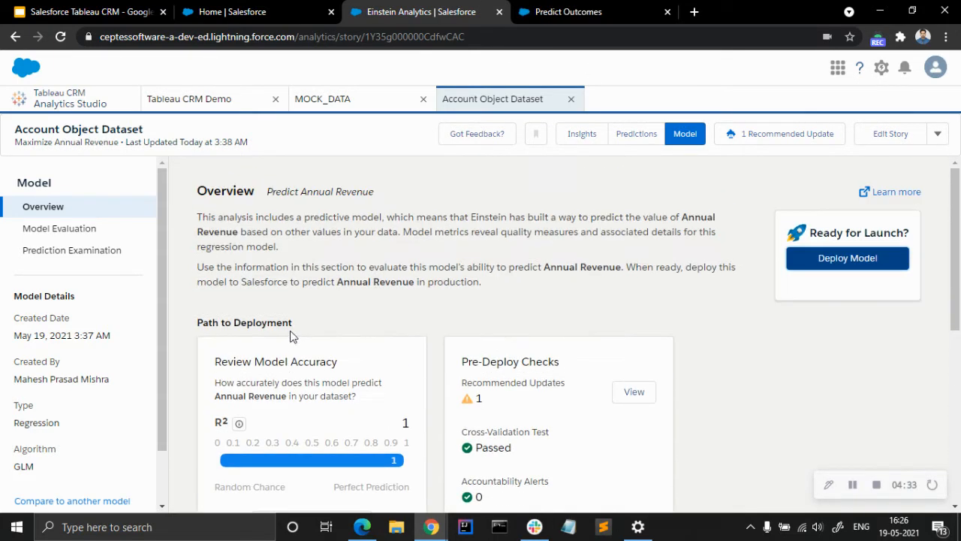
# Open Model Manager from the Analytics Studio home and view the AnnualRevenue Prediction.
pyautogui.click(70, 100)
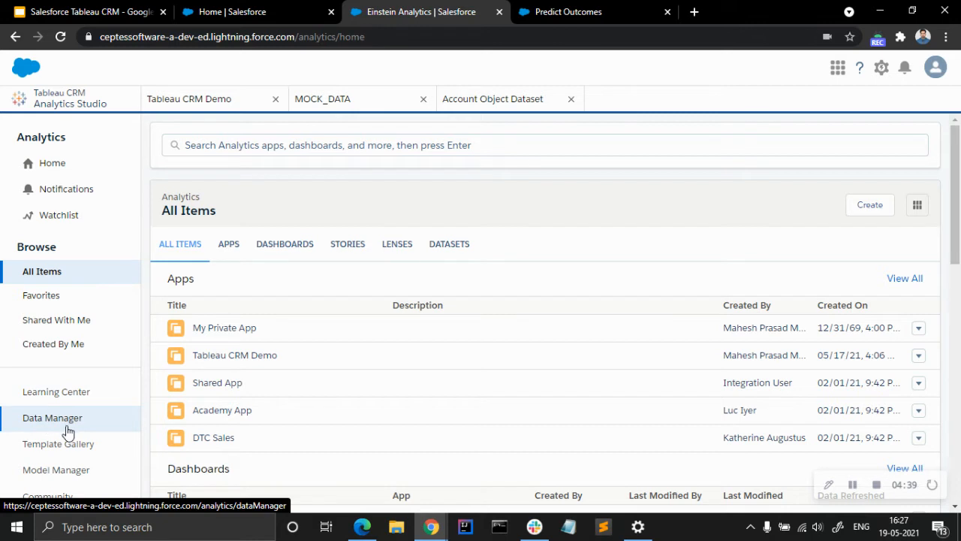
pyautogui.click(61, 473)
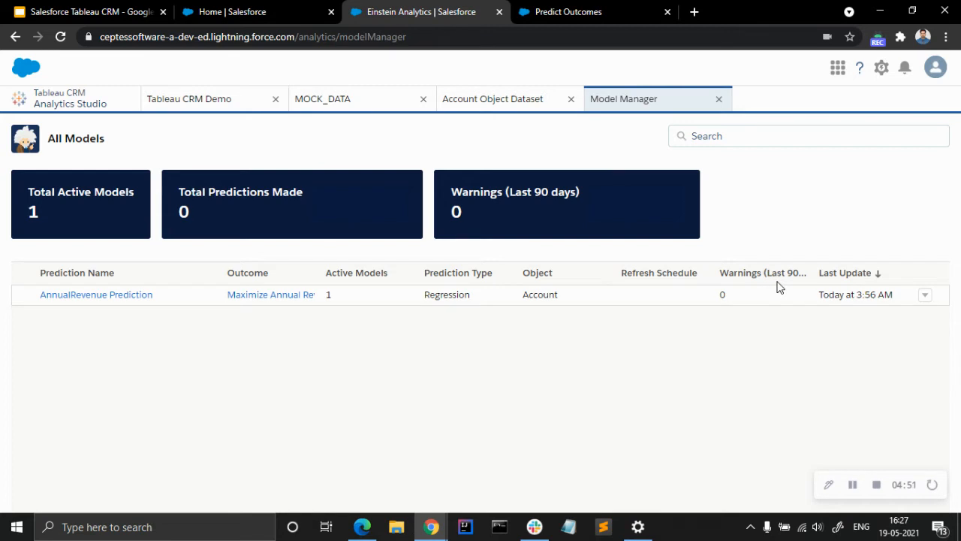
pyautogui.click(924, 296)
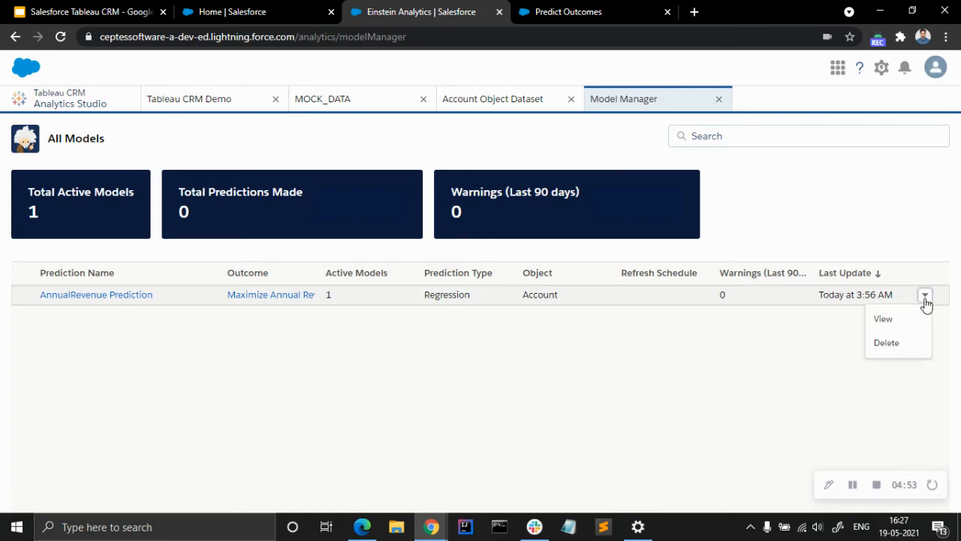
pyautogui.click(911, 320)
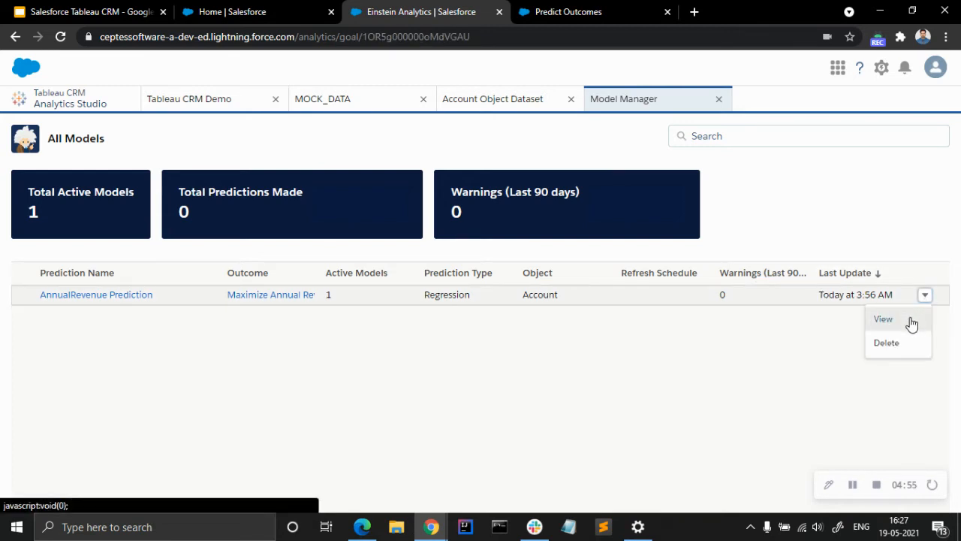
# Read the Predict Outcomes help article on ways to use deployed predictions, and close it to return to the prediction.
pyautogui.click(555, 9)
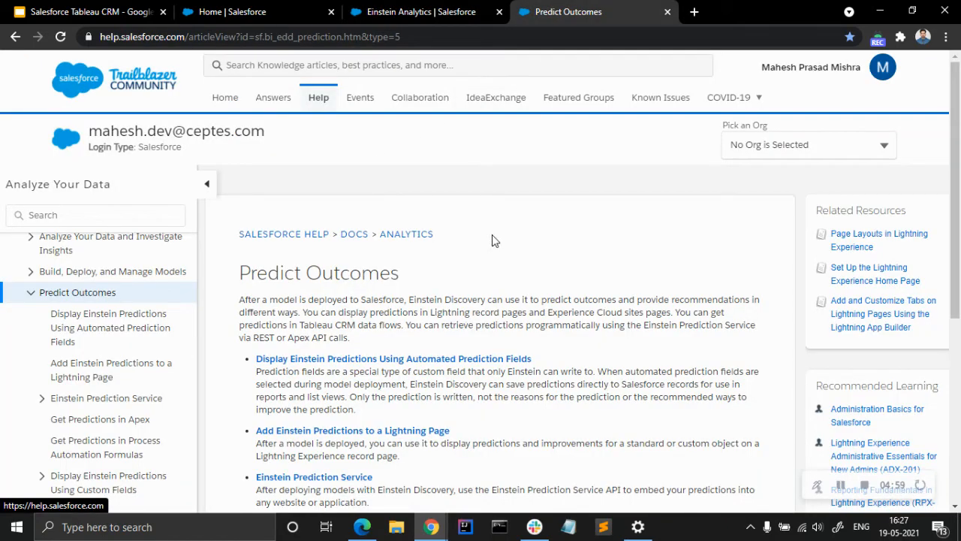
pyautogui.scroll(-5, 536, 285)
pyautogui.scroll(5, 396, 279)
pyautogui.scroll(-3, 396, 280)
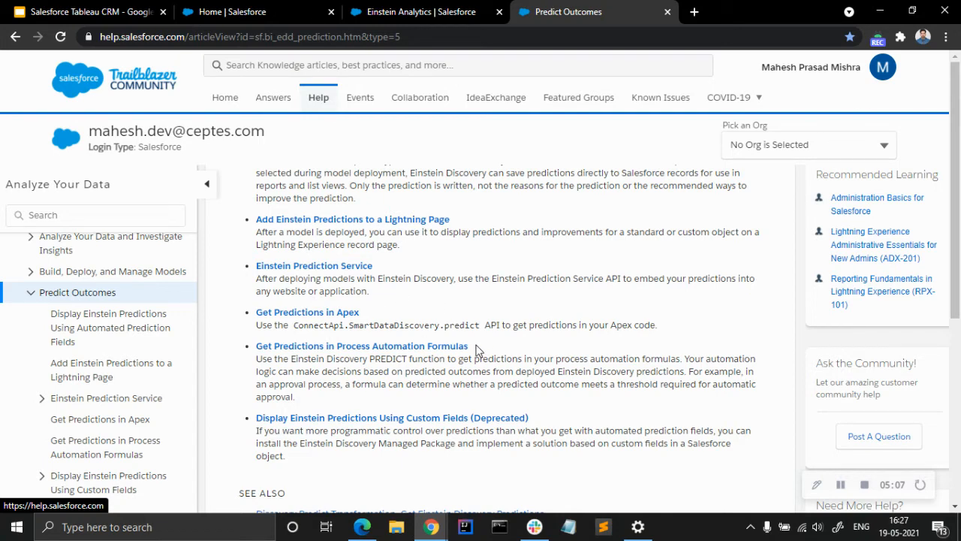
pyautogui.click(447, 8)
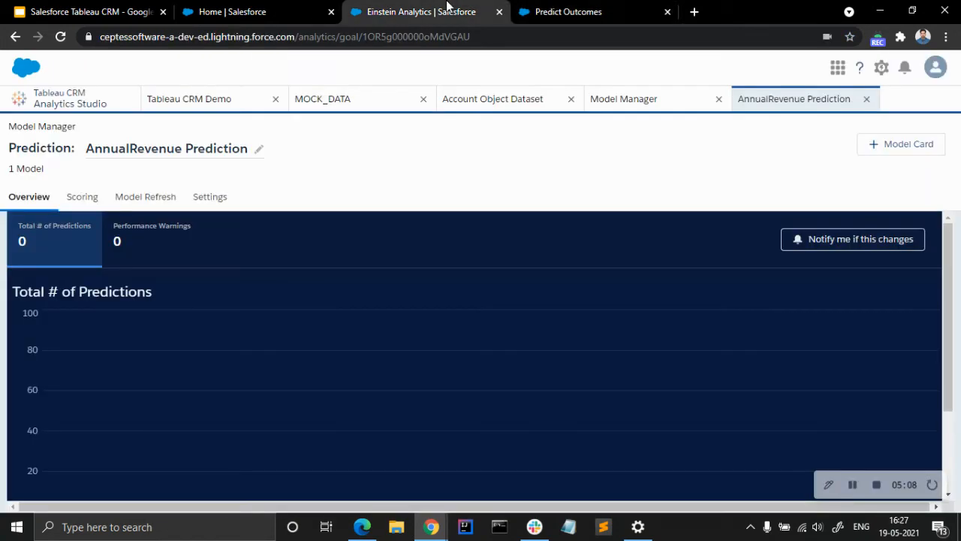
pyautogui.click(667, 11)
# Review the AnnualRevenue Prediction's overview chart and model list, its automatic model refresh page, and its prediction settings.
pyautogui.scroll(-2, 290, 268)
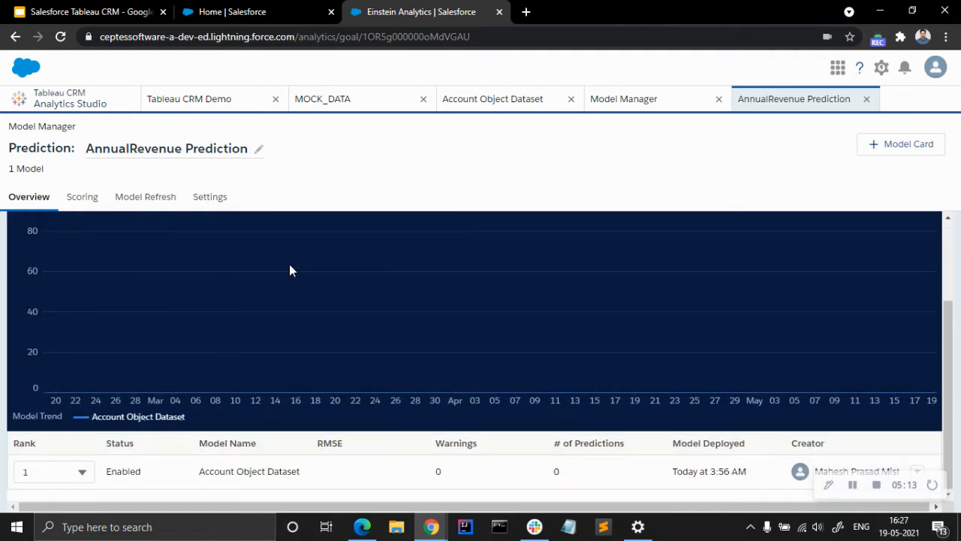
pyautogui.scroll(2, 290, 268)
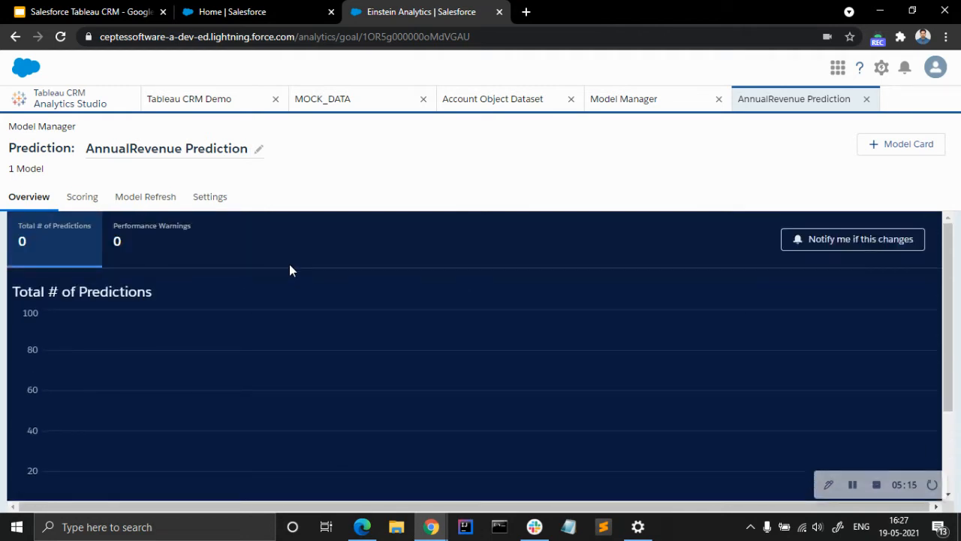
pyautogui.scroll(-2, 290, 267)
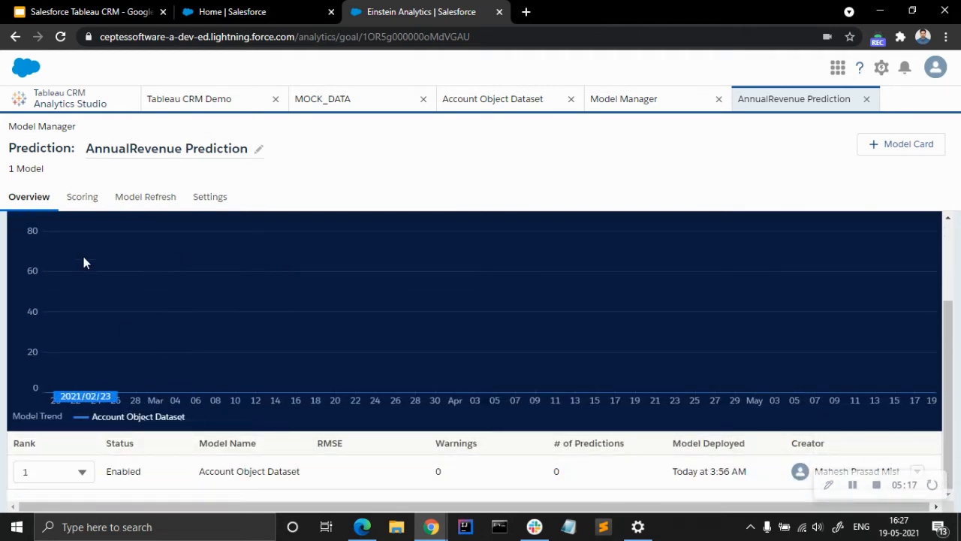
pyautogui.click(159, 201)
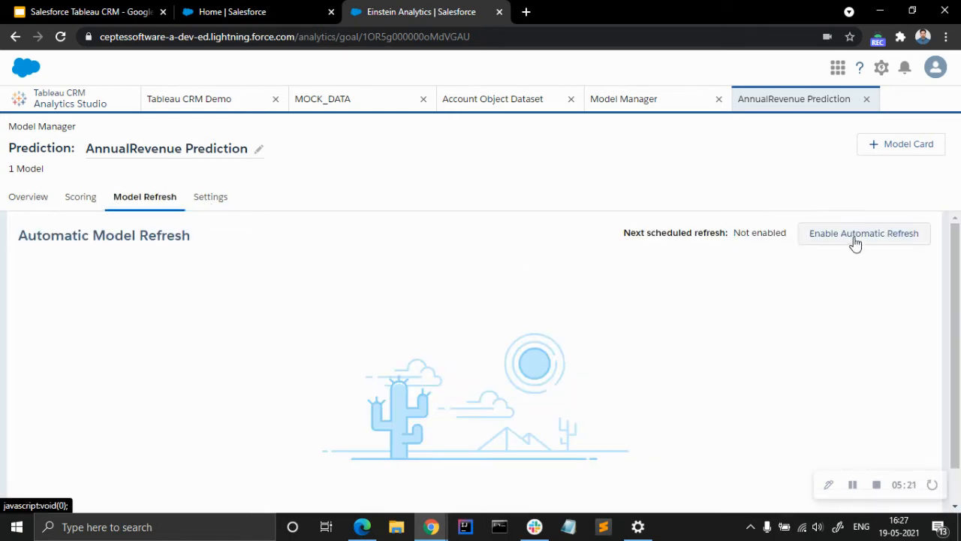
pyautogui.click(216, 201)
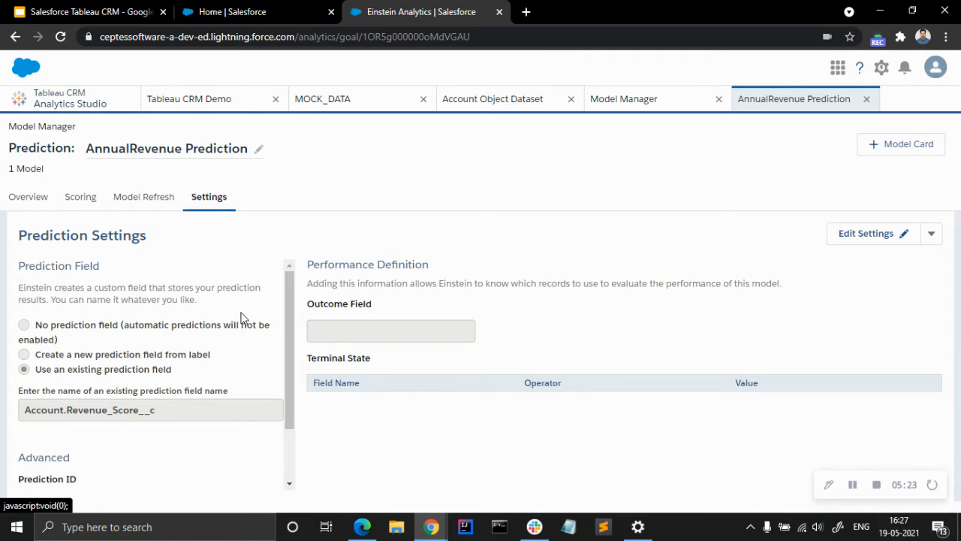
pyautogui.scroll(-2, 141, 407)
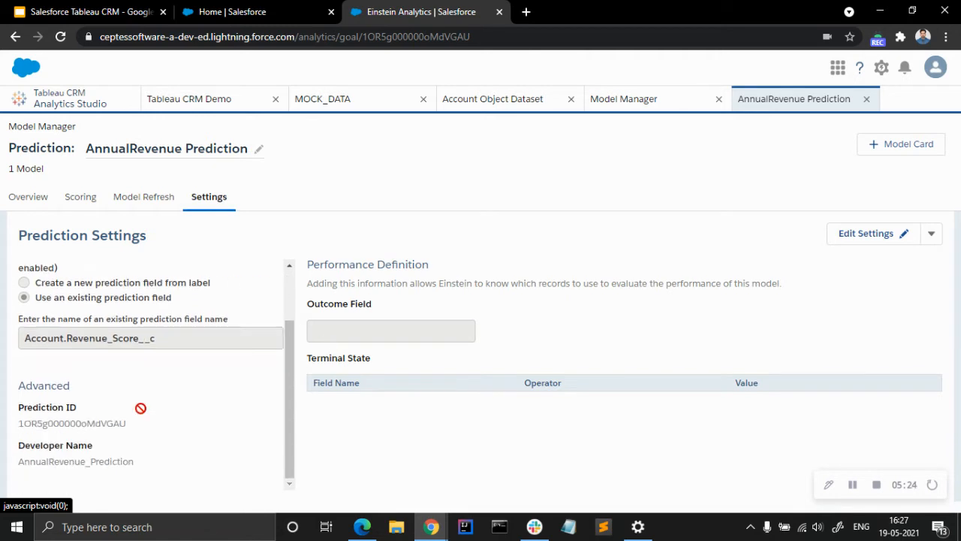
# Start a scoring job for all Account records and confirm proceeding with the scoring.
pyautogui.click(90, 204)
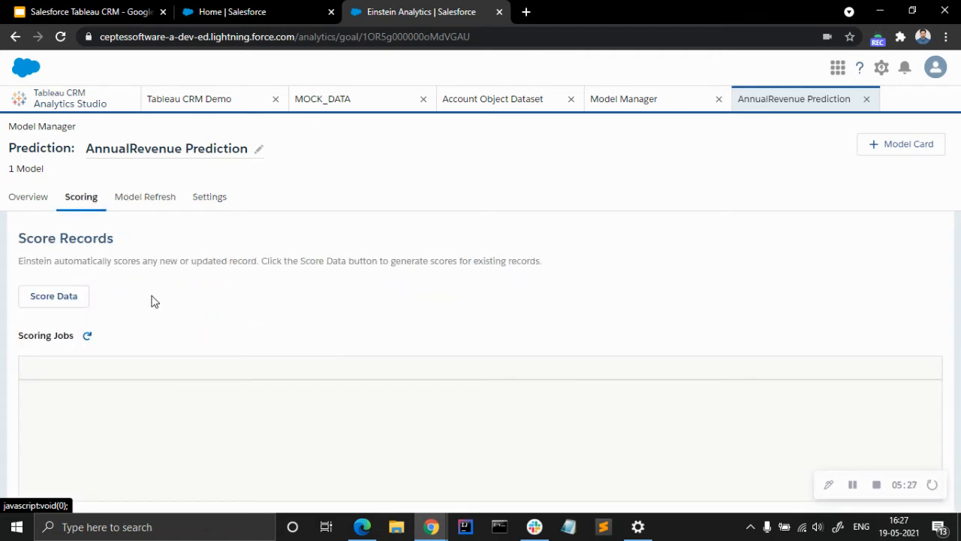
pyautogui.click(65, 299)
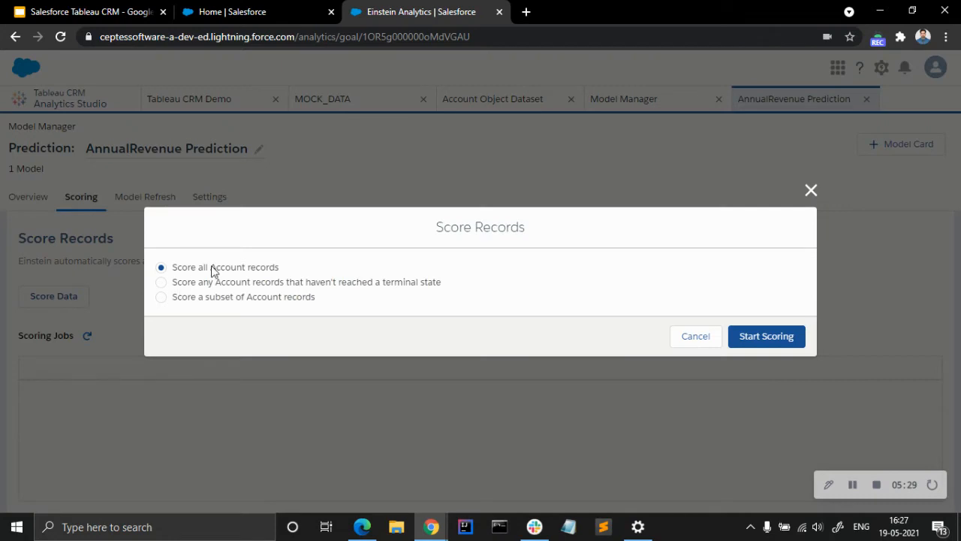
pyautogui.click(746, 339)
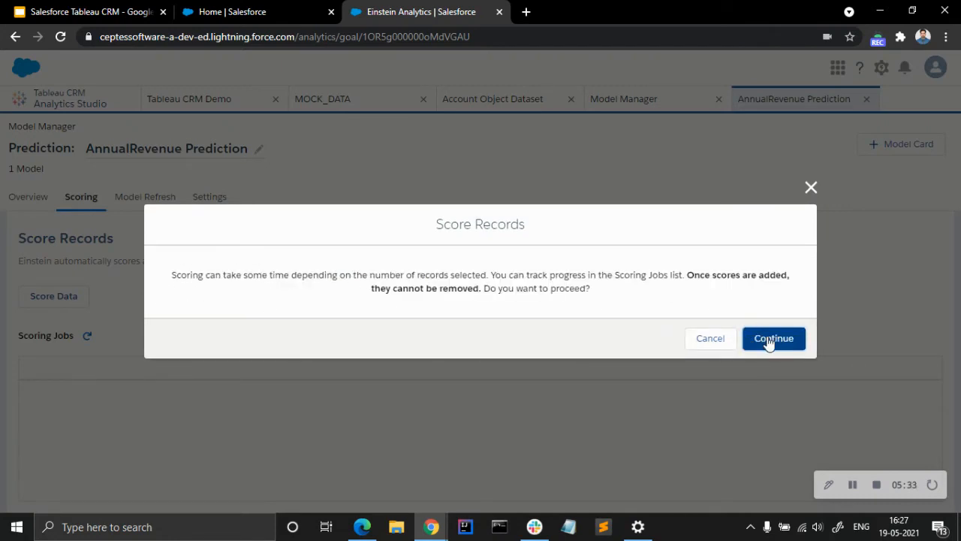
pyautogui.click(768, 339)
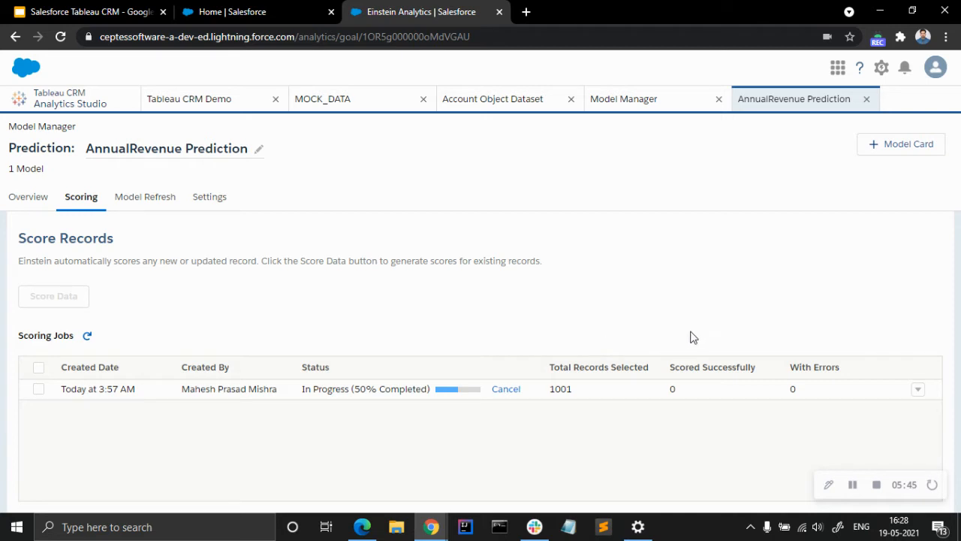
# Add a model card titled "Annual Revenue Prediction" and enter "Annual Revenue Prediction" as its primary intended use cases.
pyautogui.click(883, 150)
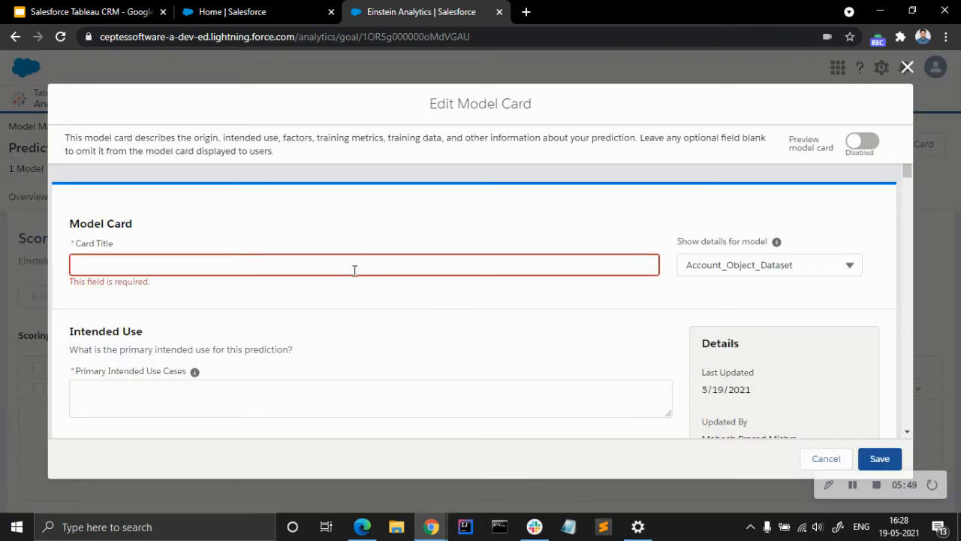
pyautogui.click(318, 263)
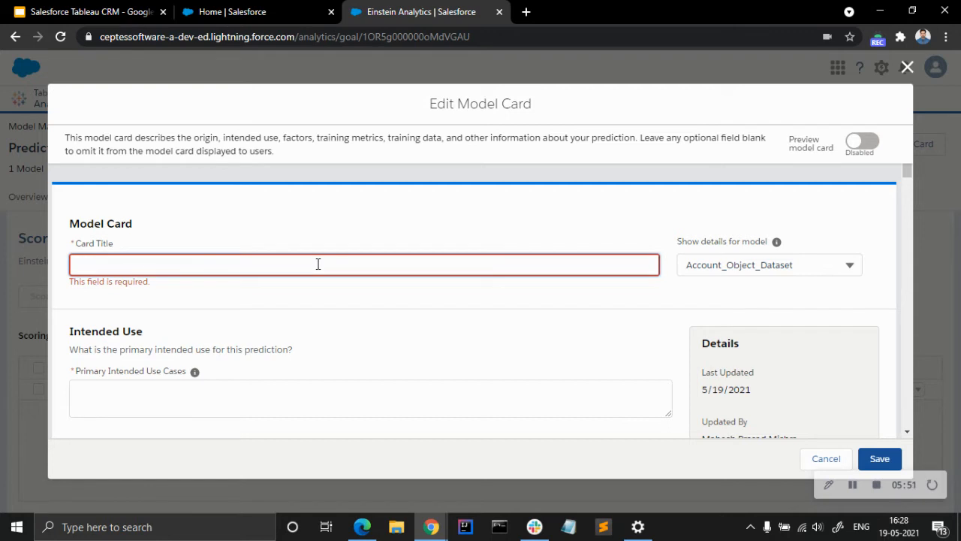
pyautogui.write('Annual Revenue Prediction')
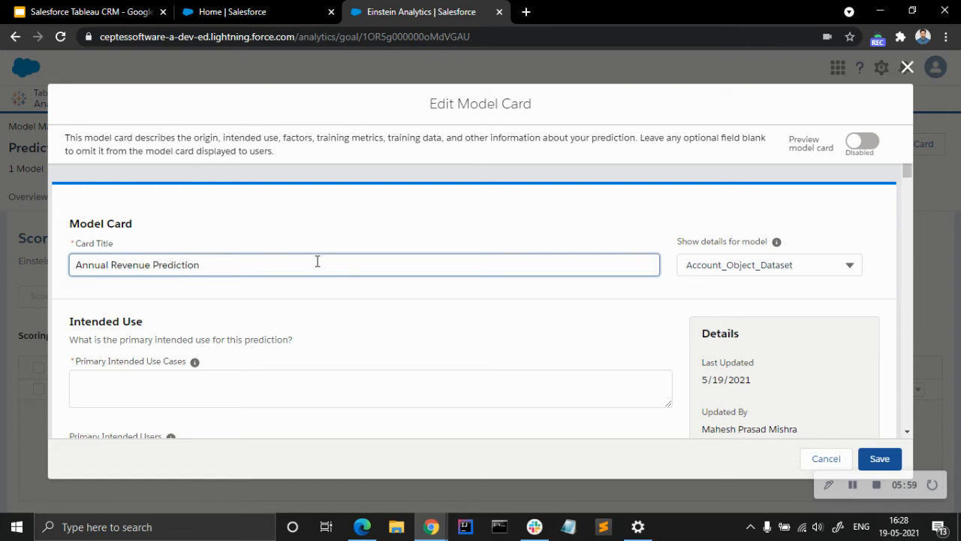
pyautogui.scroll(-3, 328, 290)
pyautogui.scroll(1, 326, 292)
pyautogui.click(230, 236)
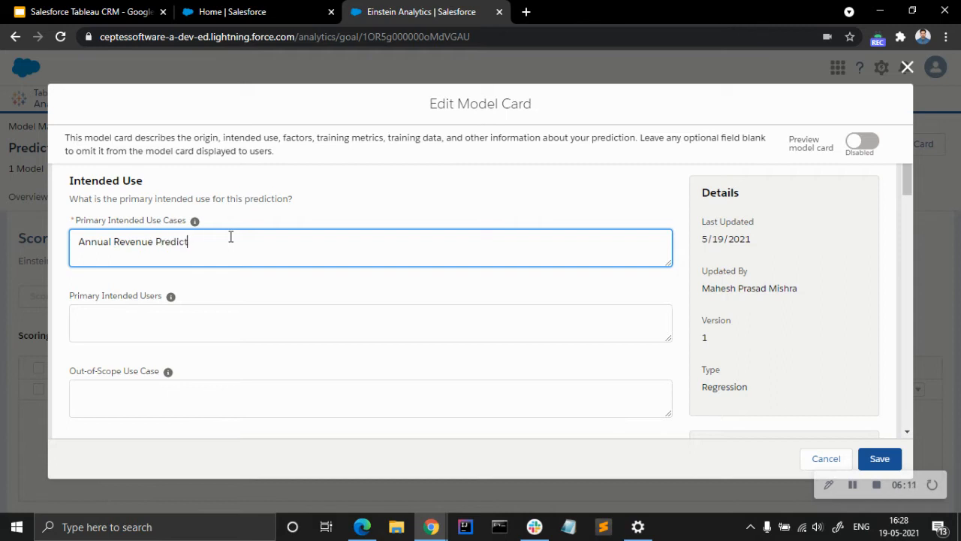
# Review the model card's remaining sections: factors, training metrics, training dataset details, training data, ethical considerations, and caveats and recommendations.
pyautogui.scroll(-1, 221, 307)
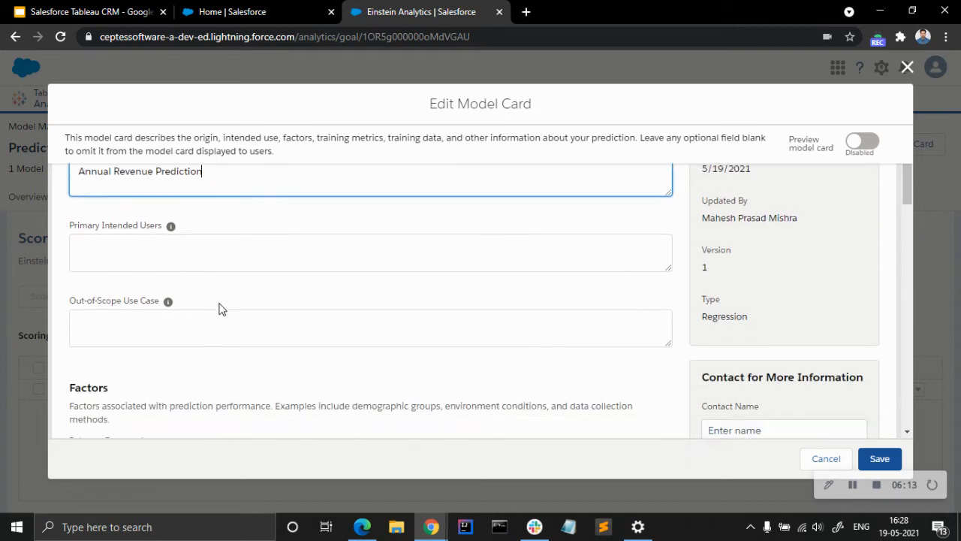
pyautogui.scroll(-2, 221, 266)
pyautogui.scroll(-2, 223, 262)
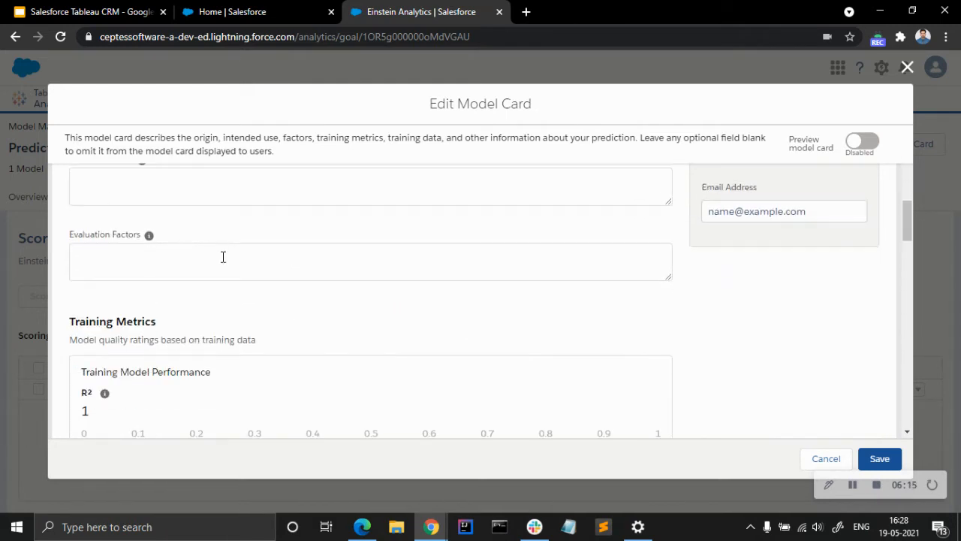
pyautogui.scroll(2, 223, 256)
pyautogui.scroll(-4, 376, 310)
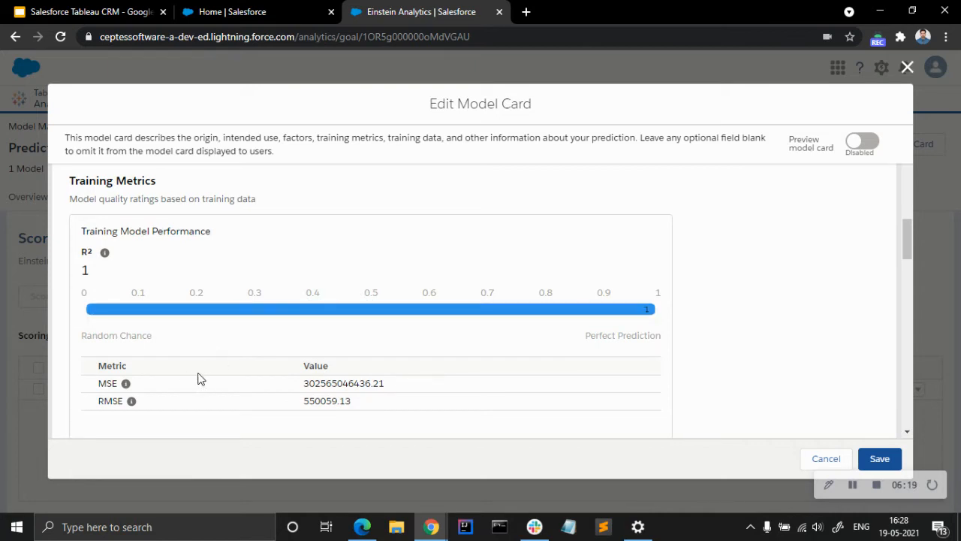
pyautogui.scroll(-2, 274, 377)
pyautogui.scroll(-5, 170, 348)
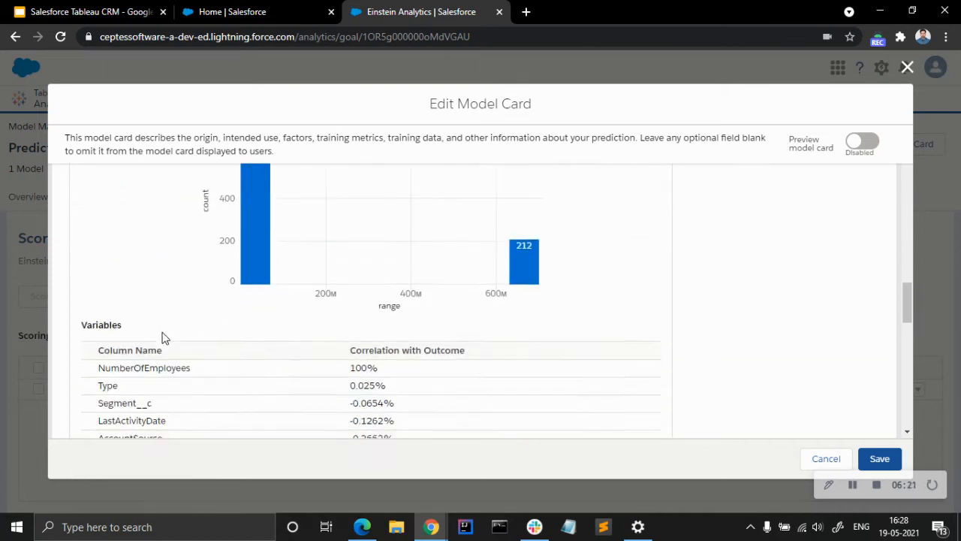
pyautogui.scroll(5, 166, 333)
pyautogui.scroll(3, 167, 330)
pyautogui.scroll(-6, 167, 330)
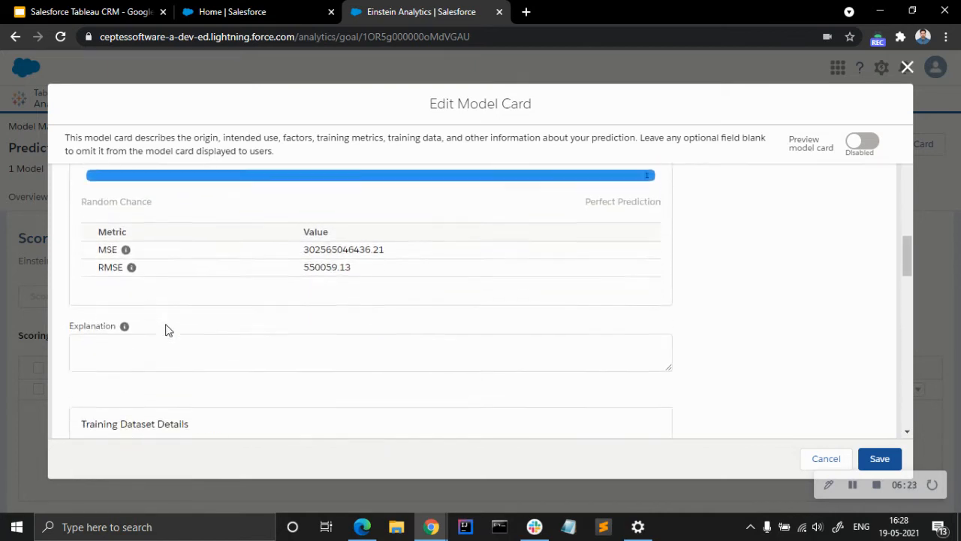
pyautogui.scroll(-3, 166, 330)
pyautogui.scroll(5, 167, 331)
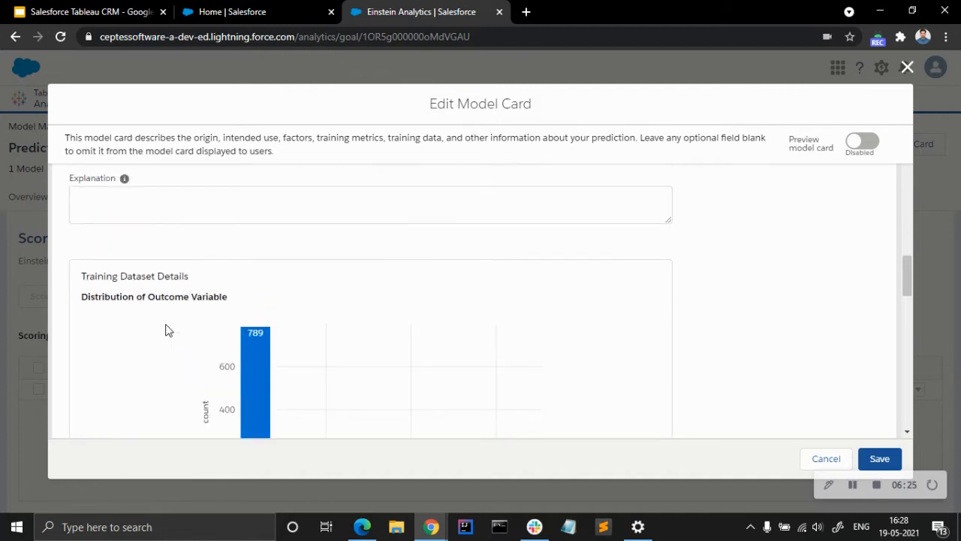
pyautogui.scroll(-3, 187, 313)
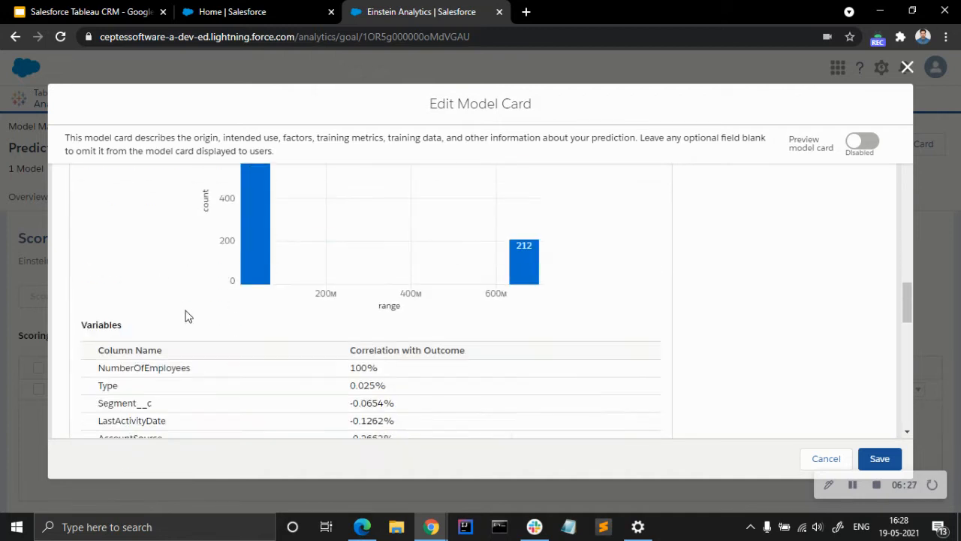
pyautogui.scroll(1, 293, 321)
pyautogui.scroll(-8, 293, 320)
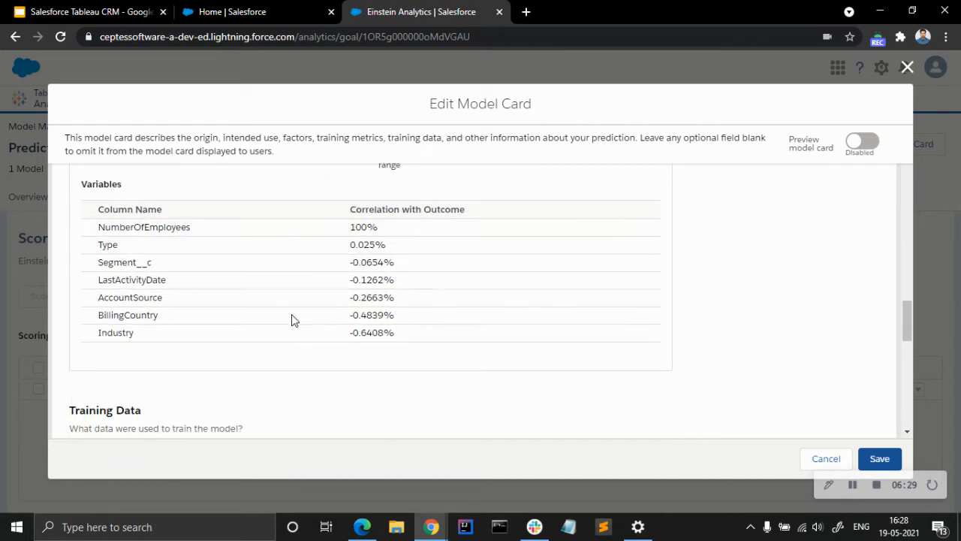
pyautogui.scroll(2, 293, 314)
pyautogui.scroll(-6, 292, 315)
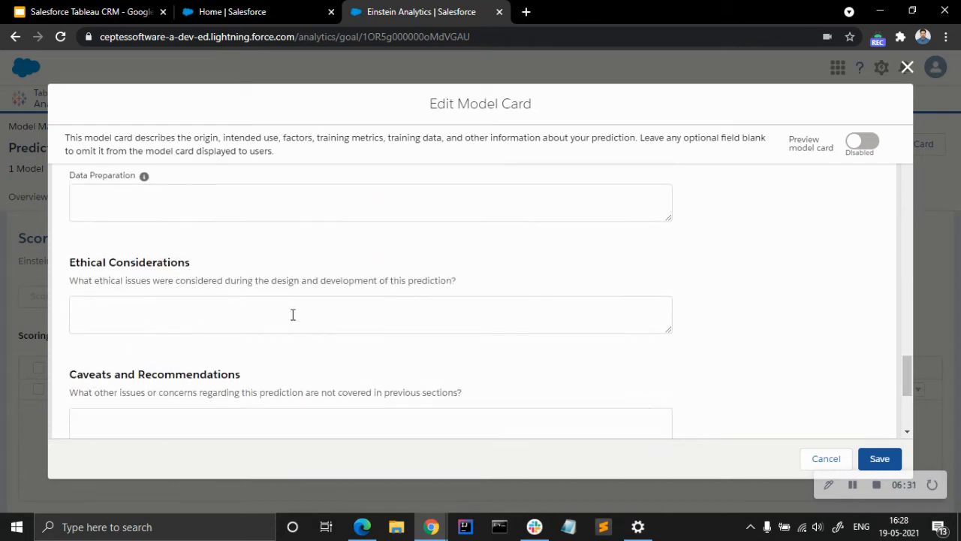
pyautogui.scroll(15, 293, 315)
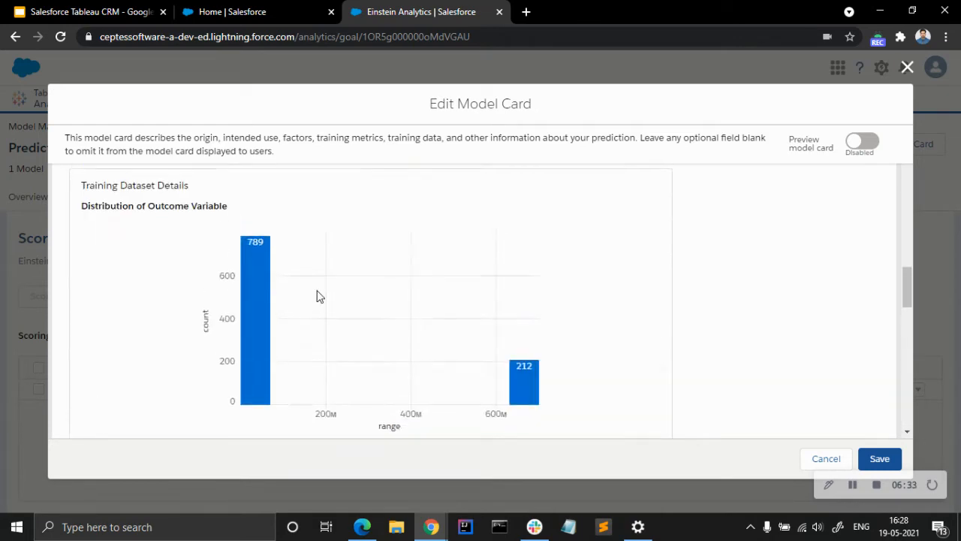
# Look over the model card's contact name and email address fields and its details section.
pyautogui.scroll(-10, 787, 293)
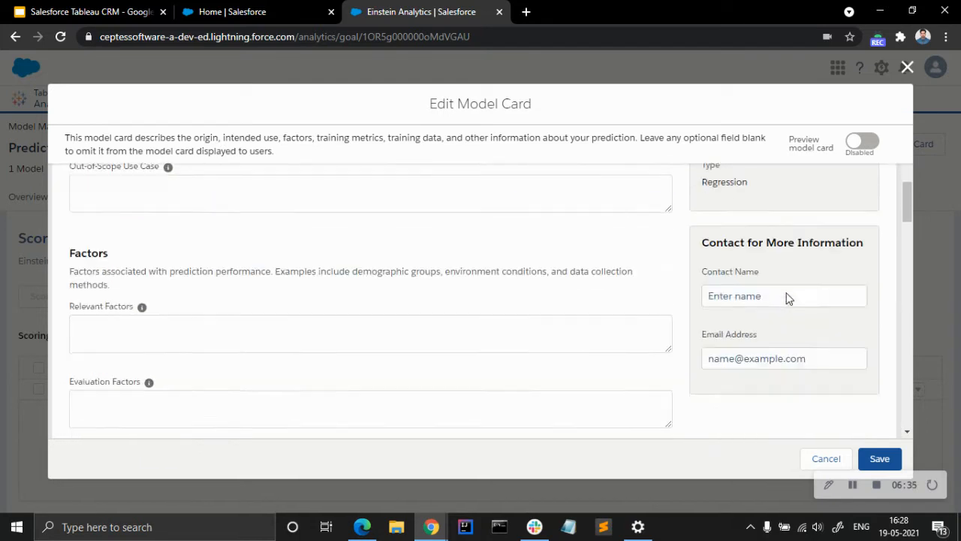
pyautogui.scroll(4, 829, 189)
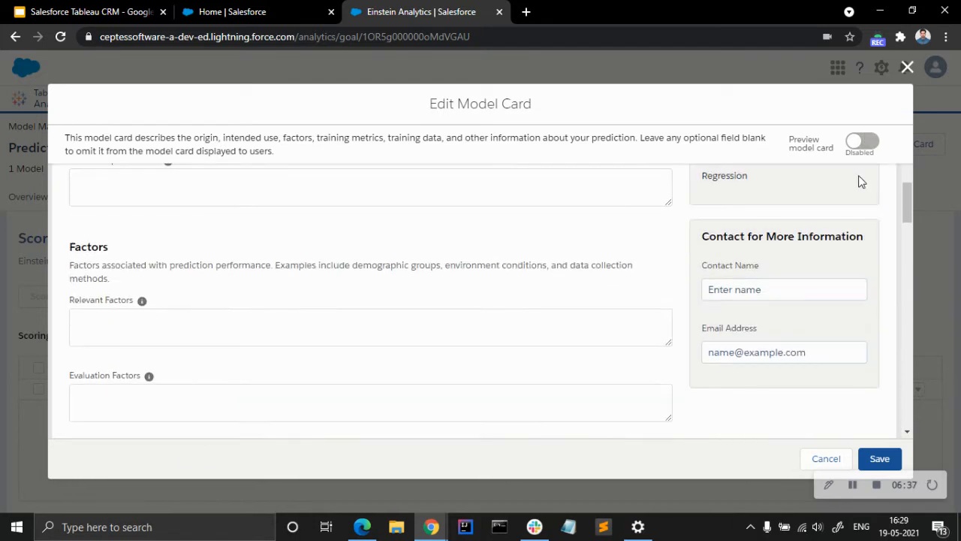
pyautogui.click(762, 287)
pyautogui.click(767, 352)
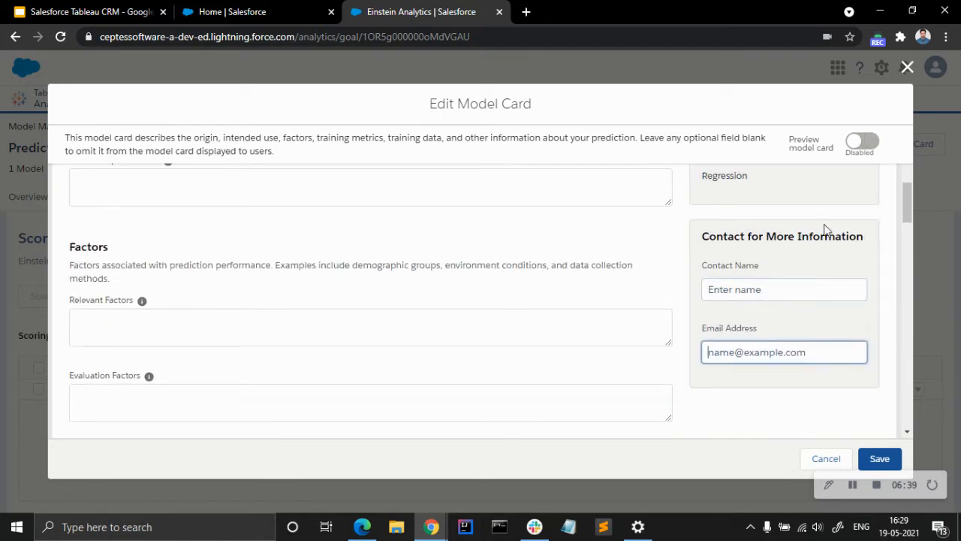
pyautogui.scroll(3, 797, 289)
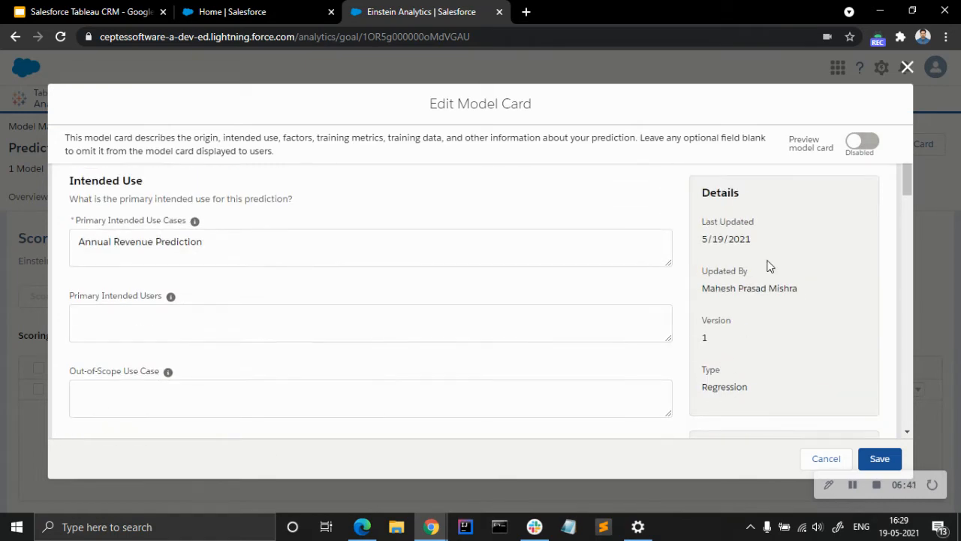
# Preview the model card to examine its intended use, training metrics and dataset details, and return to editing.
pyautogui.click(862, 142)
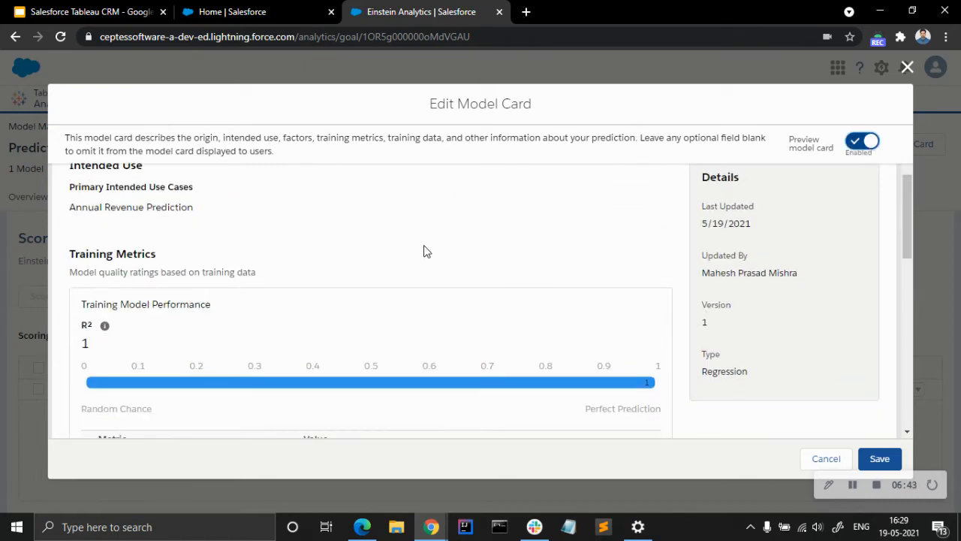
pyautogui.scroll(-4, 431, 290)
pyautogui.scroll(5, 431, 290)
pyautogui.scroll(-2, 431, 290)
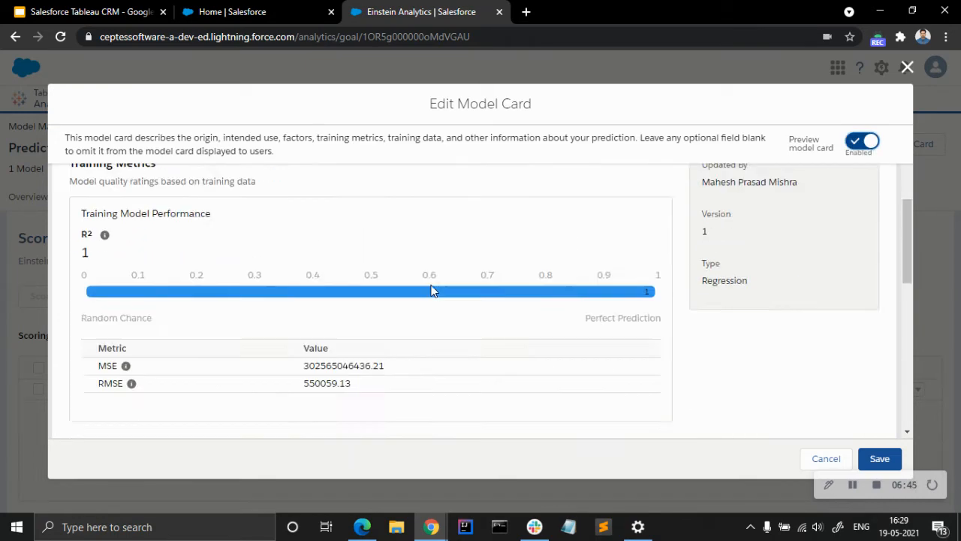
pyautogui.scroll(-4, 431, 290)
pyautogui.scroll(6, 431, 287)
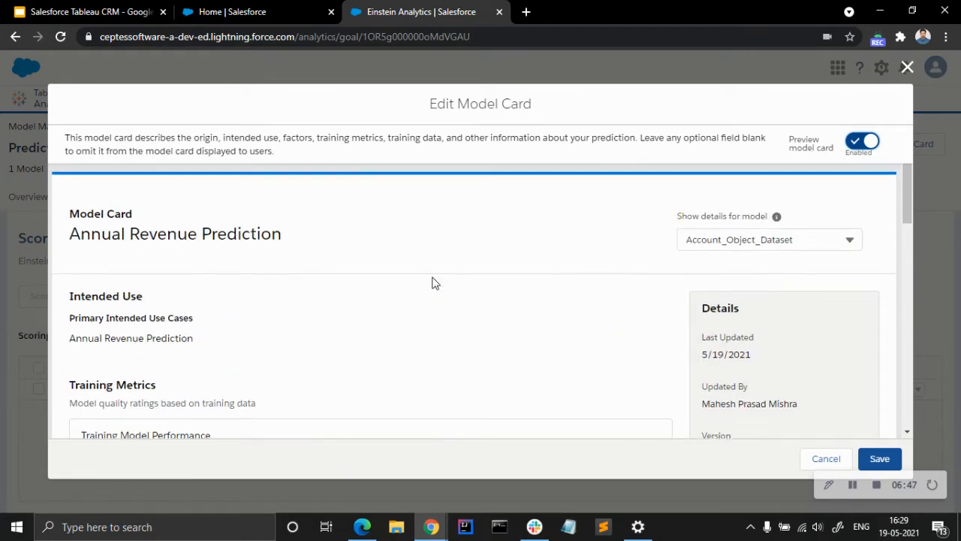
pyautogui.scroll(-4, 530, 313)
pyautogui.scroll(2, 528, 313)
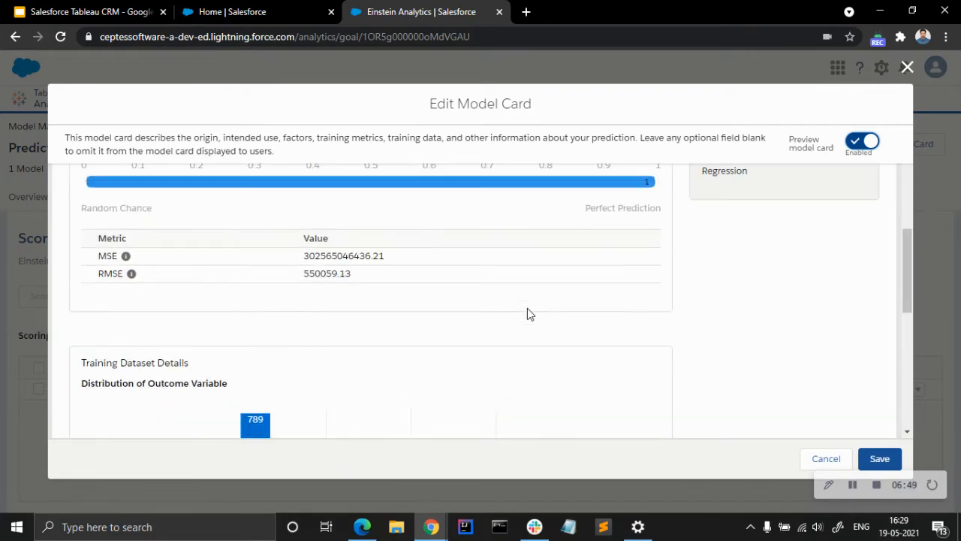
pyautogui.scroll(5, 527, 314)
pyautogui.click(862, 142)
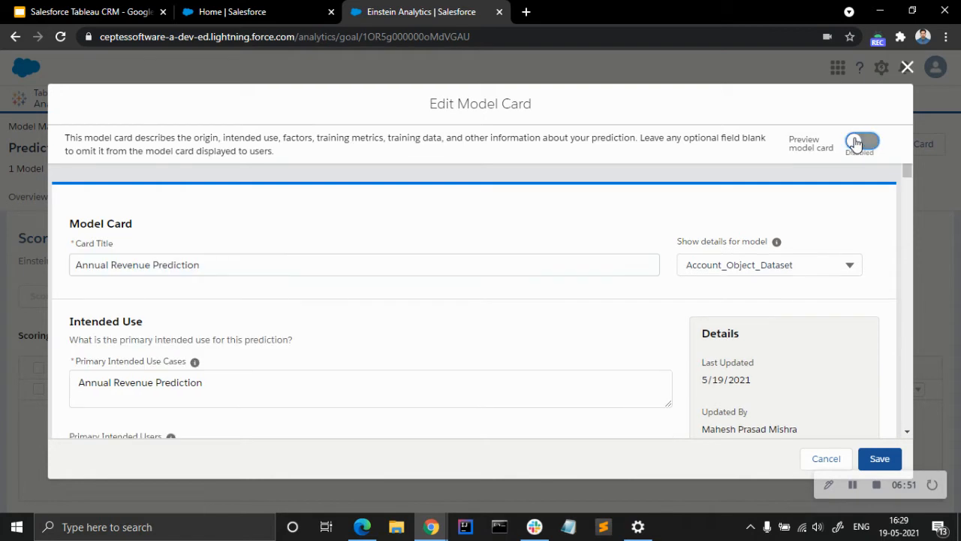
# Save the "Annual Revenue Prediction" model card.
pyautogui.click(908, 68)
pyautogui.click(901, 143)
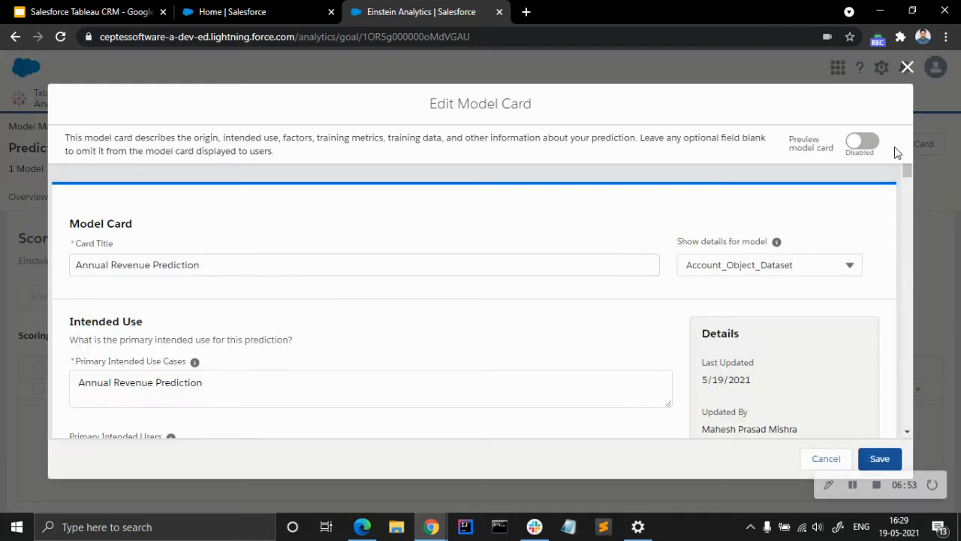
pyautogui.click(880, 459)
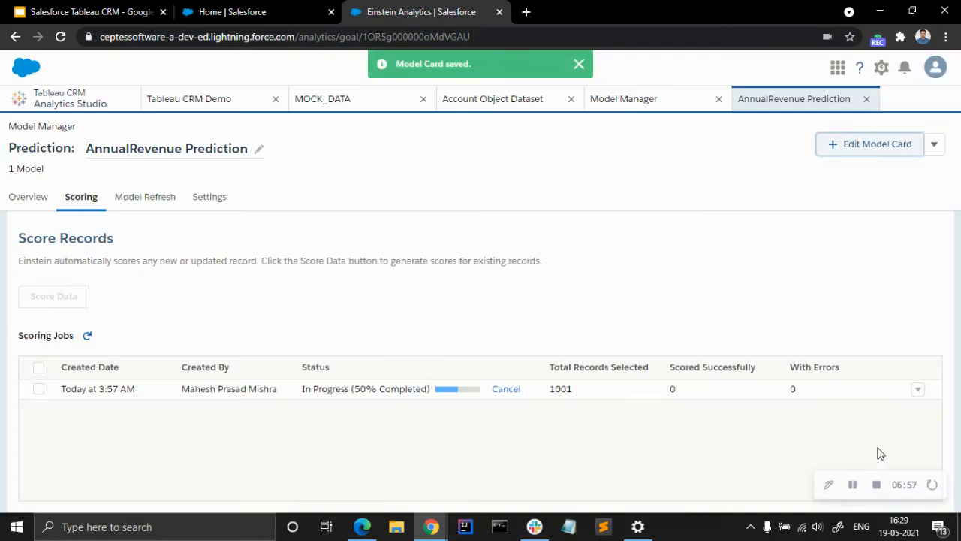
# Reload the AnnualRevenue Prediction and review its overview chart, model list and scoring job results.
pyautogui.click(61, 37)
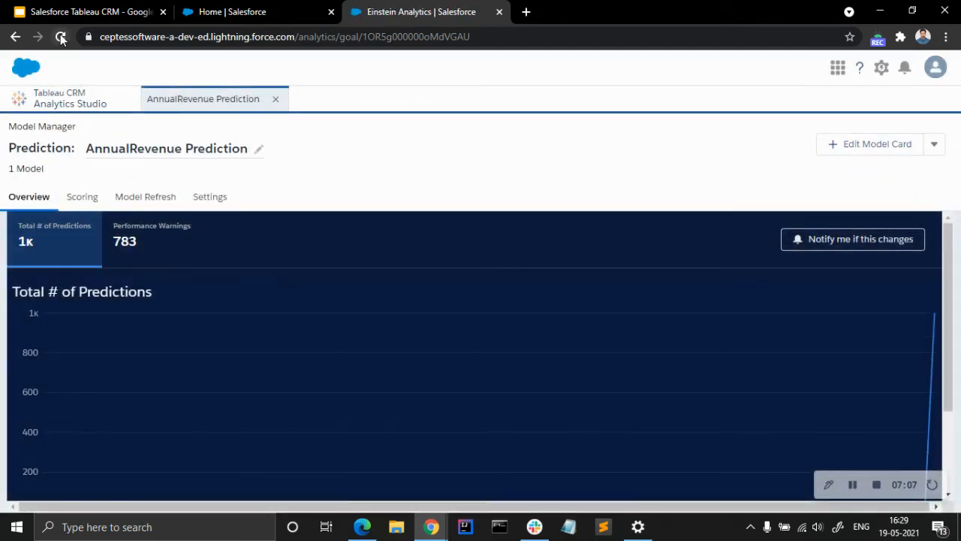
pyautogui.scroll(-3, 351, 292)
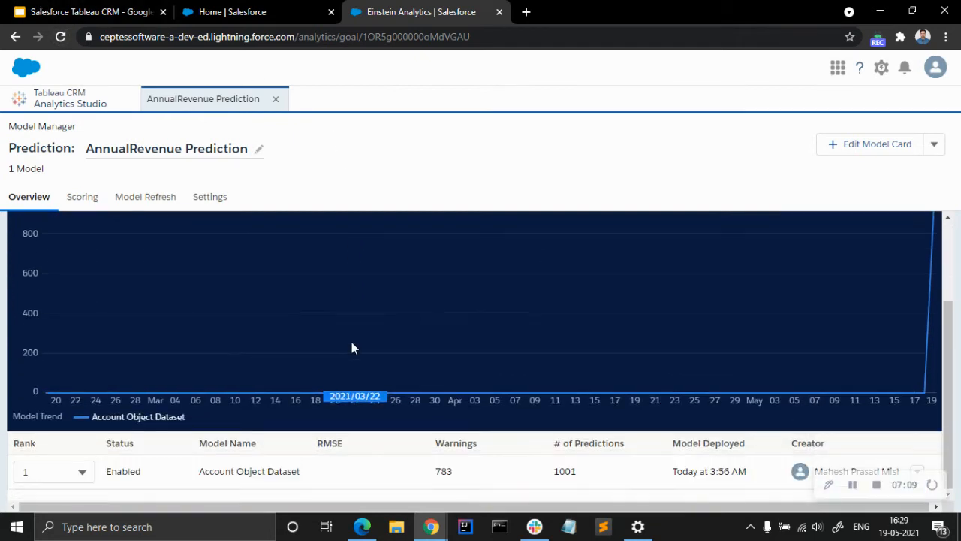
pyautogui.click(96, 201)
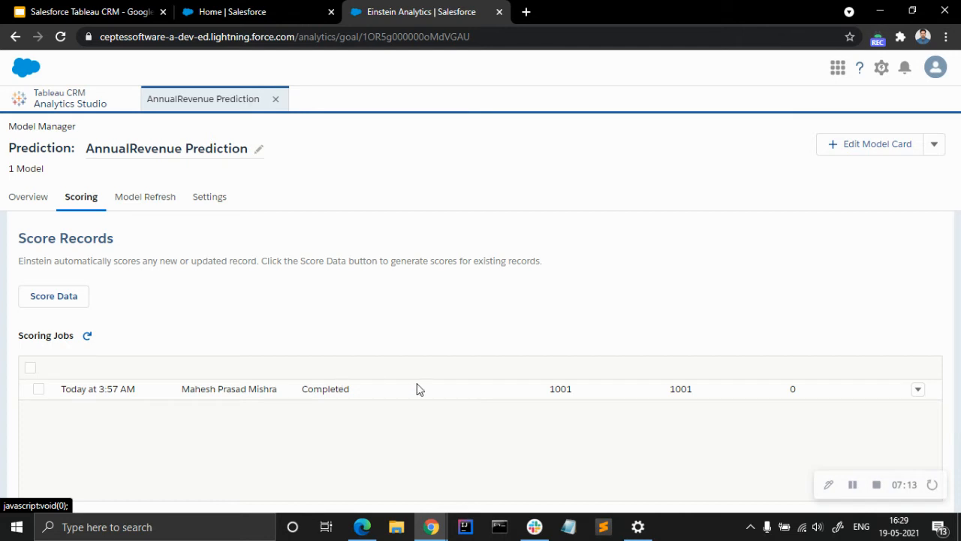
pyautogui.click(34, 370)
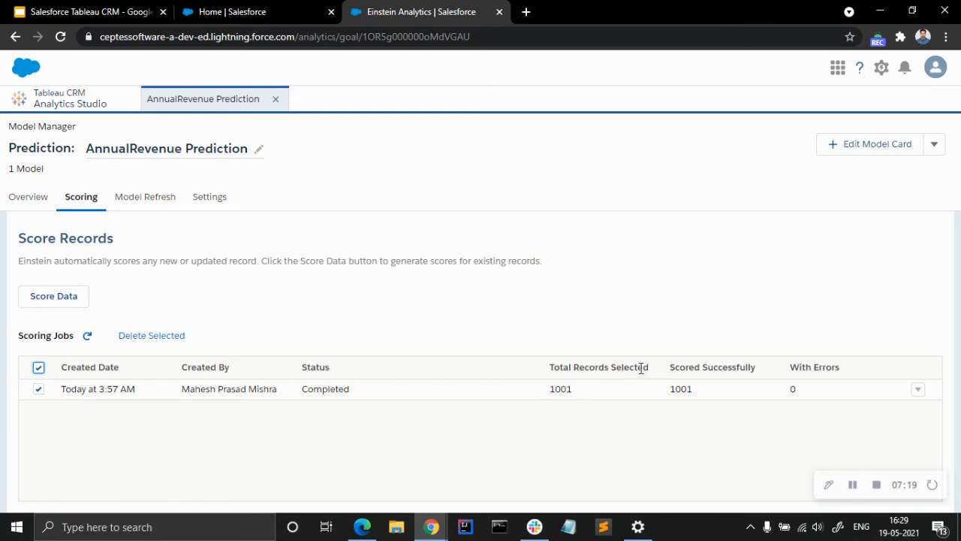
pyautogui.click(38, 367)
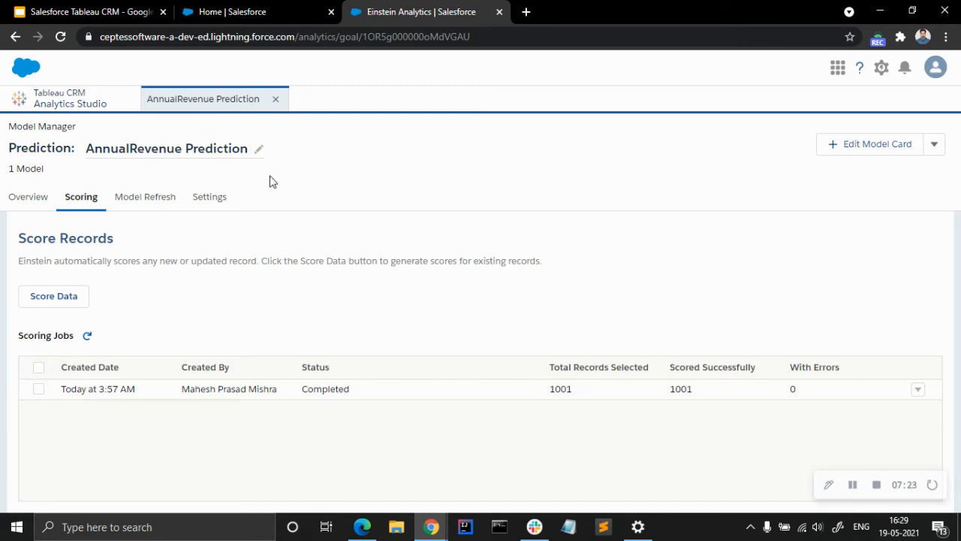
# Switch to the Salesforce Setup page, open the Sales app, and display the All Accounts list view.
pyautogui.click(248, 11)
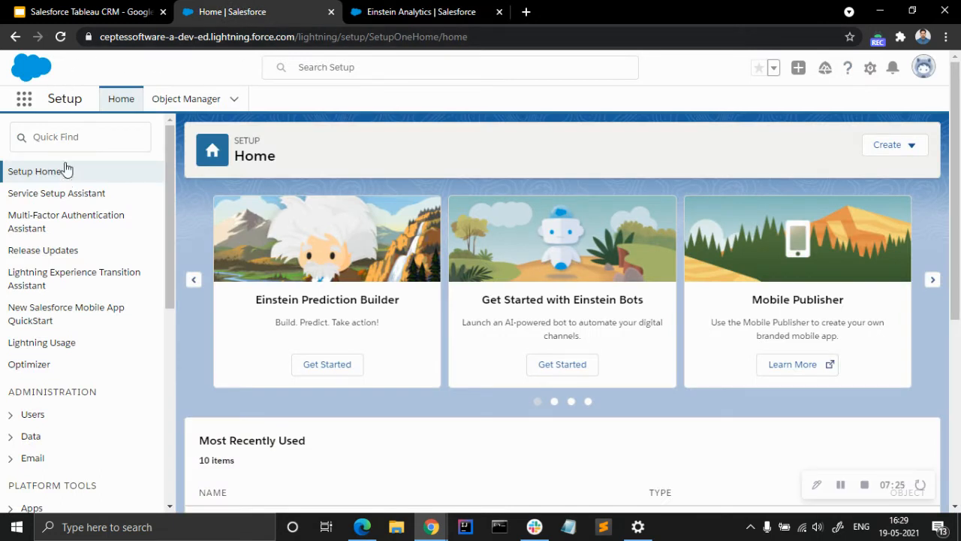
pyautogui.click(24, 98)
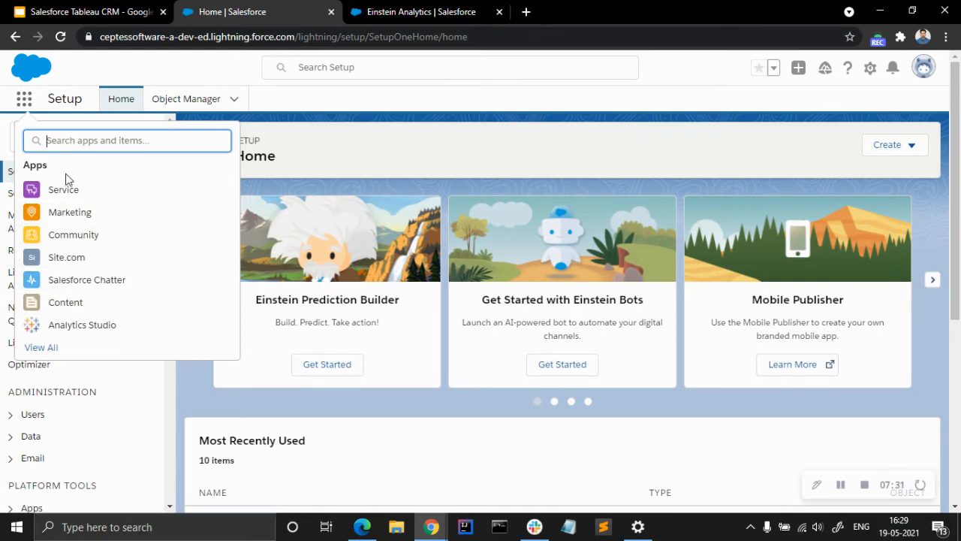
pyautogui.write('sa')
pyautogui.click(65, 213)
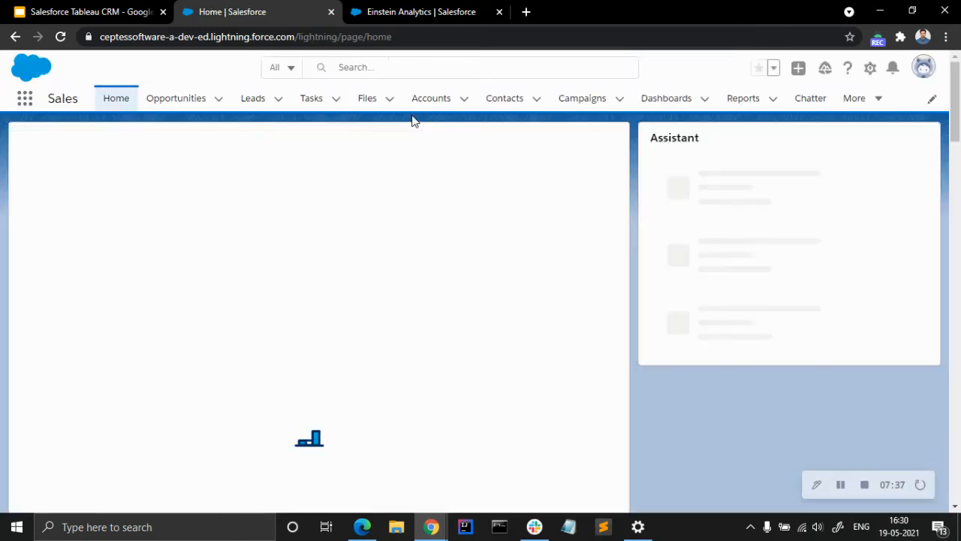
pyautogui.click(428, 103)
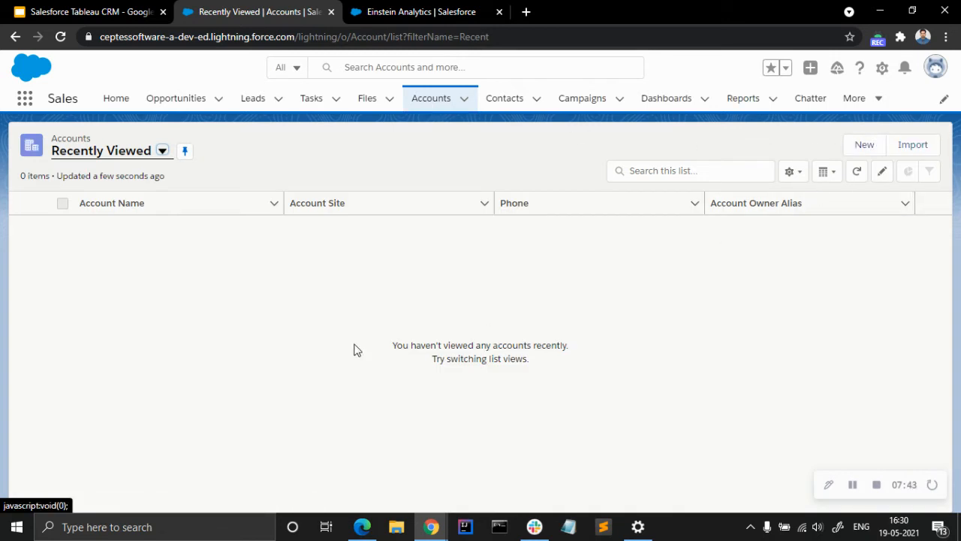
pyautogui.click(162, 152)
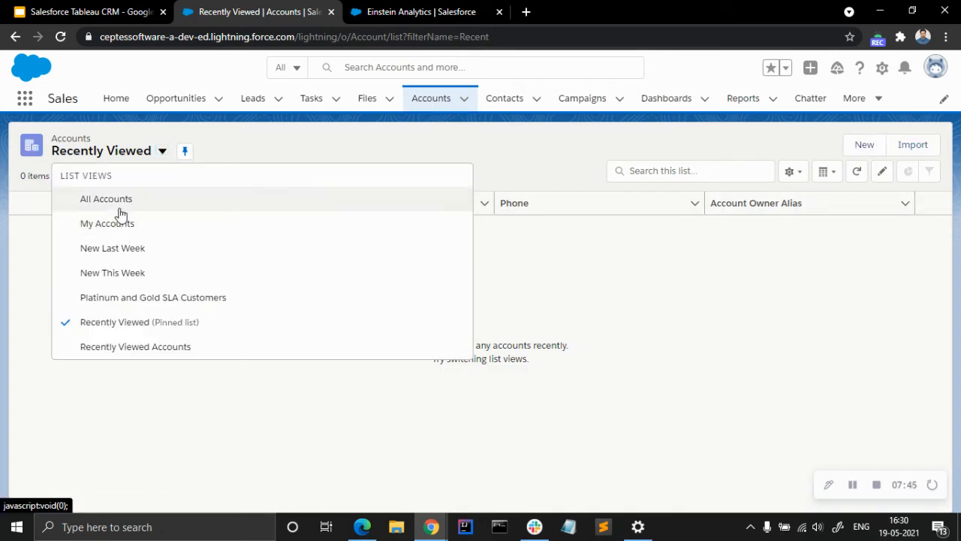
pyautogui.click(122, 208)
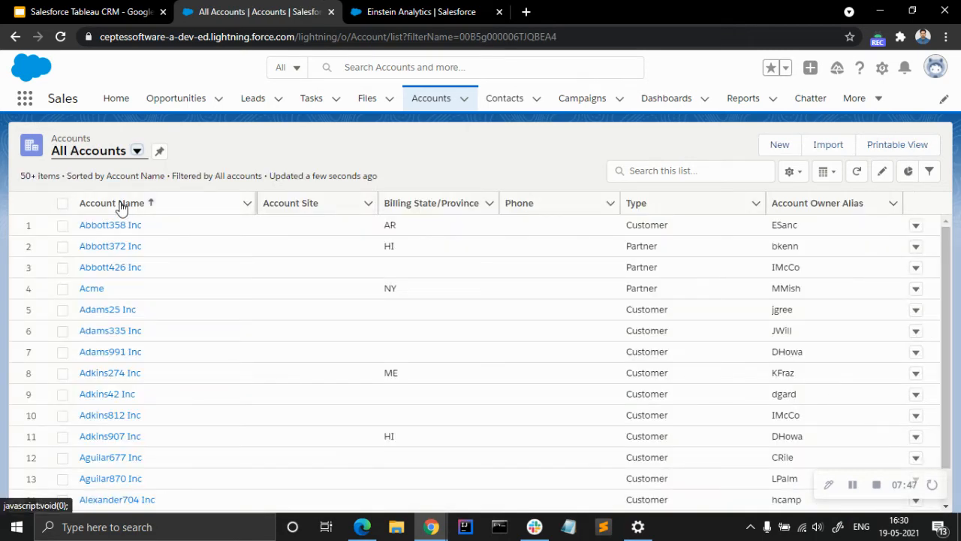
# Look for the Revenue Score field among the available display fields of the All Accounts list view, and close the selection without saving.
pyautogui.click(790, 171)
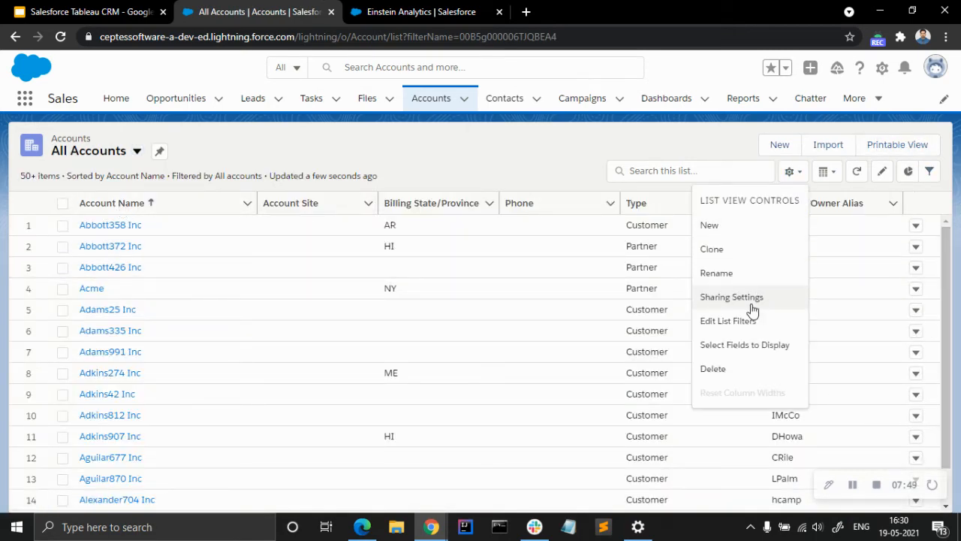
pyautogui.scroll(-6, 397, 310)
pyautogui.scroll(-3, 397, 314)
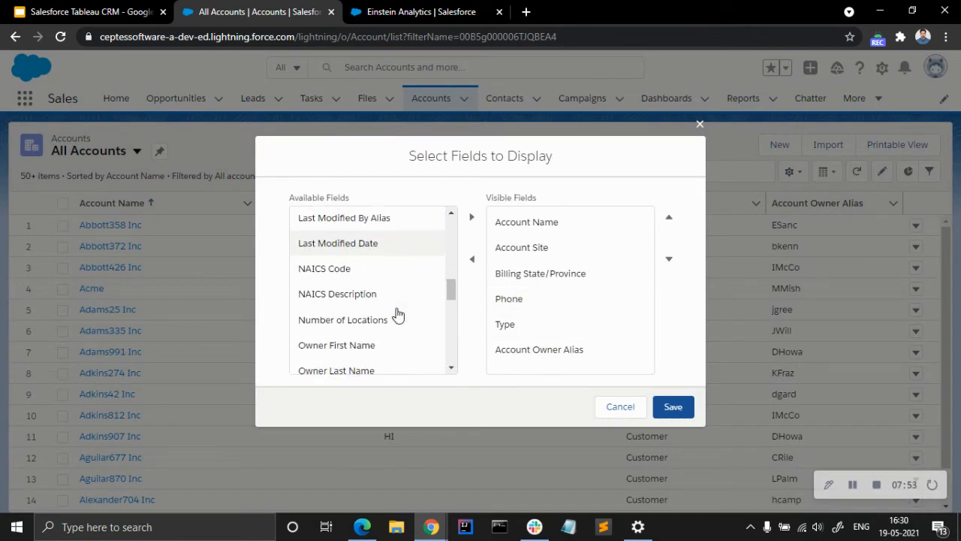
pyautogui.scroll(-4, 397, 314)
pyautogui.scroll(-1, 397, 314)
pyautogui.scroll(2, 398, 314)
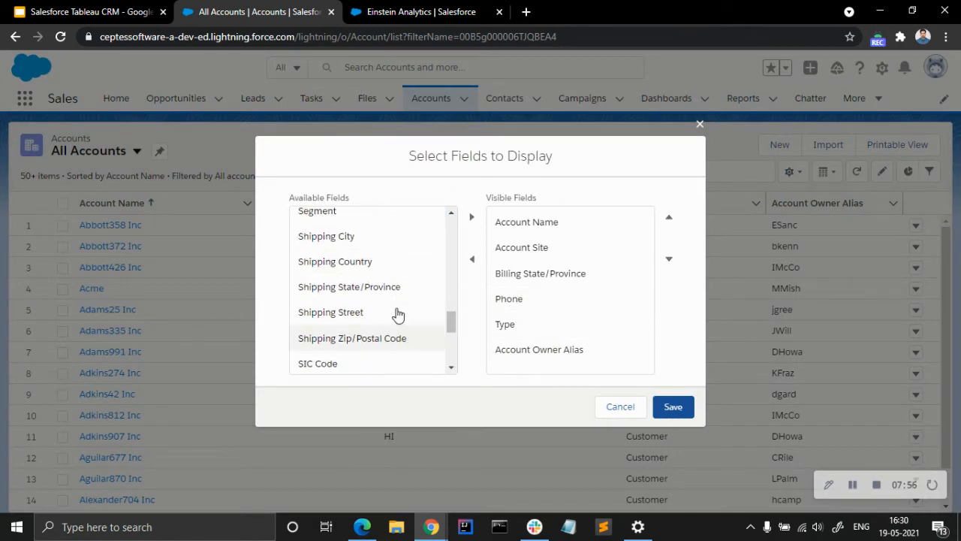
pyautogui.scroll(-3, 395, 326)
pyautogui.scroll(3, 394, 326)
pyautogui.click(620, 407)
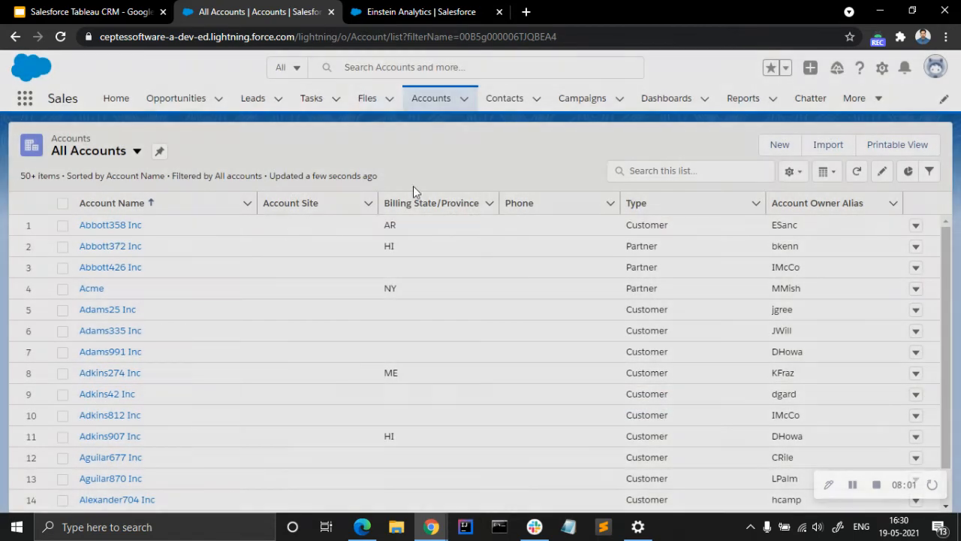
# Open Salesforce Setup in a separate browser tab and display the Account object in the Object Manager.
pyautogui.click(881, 68)
pyautogui.click(843, 122)
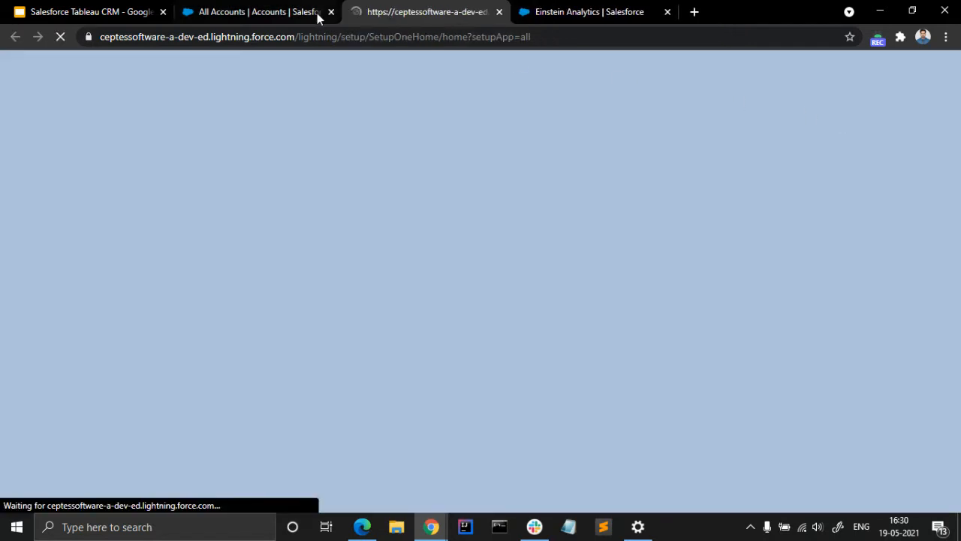
pyautogui.click(318, 17)
pyautogui.click(381, 7)
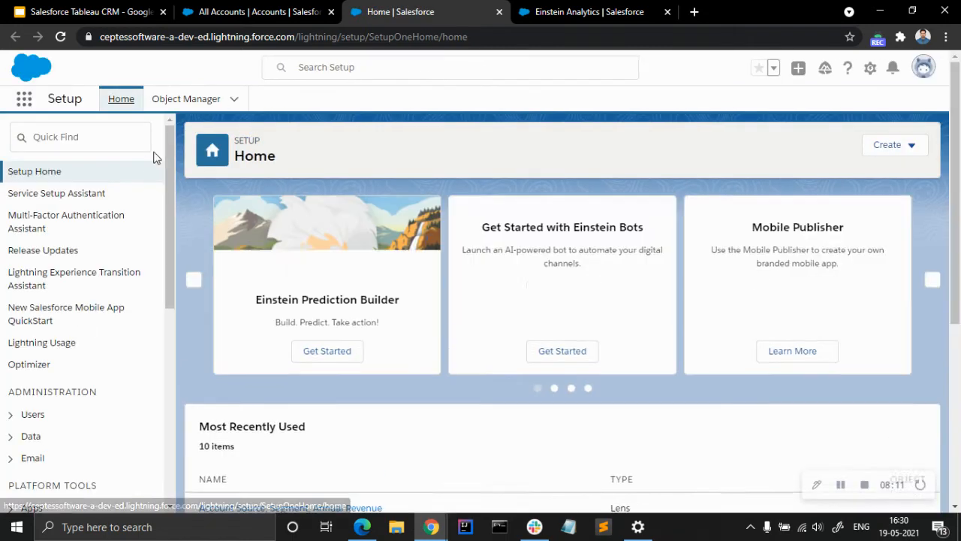
pyautogui.click(194, 102)
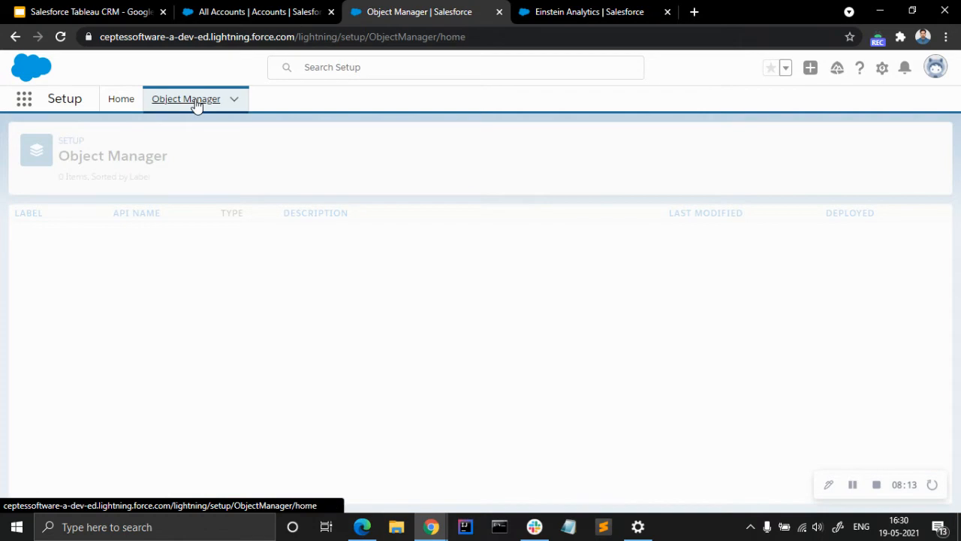
pyautogui.click(31, 234)
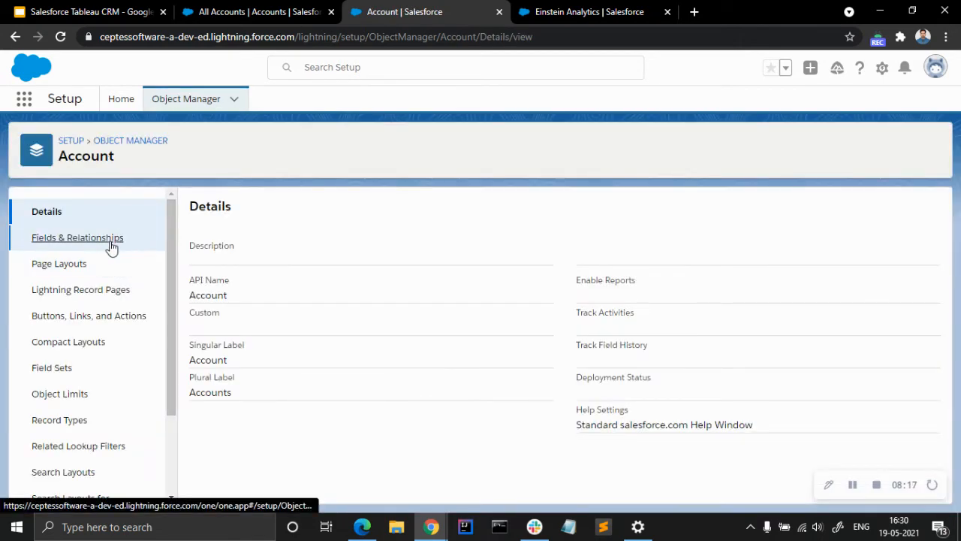
# Search the Account object's fields for "reve" and open the Revenue Score field definition.
pyautogui.click(111, 241)
pyautogui.click(561, 204)
pyautogui.write('feve')
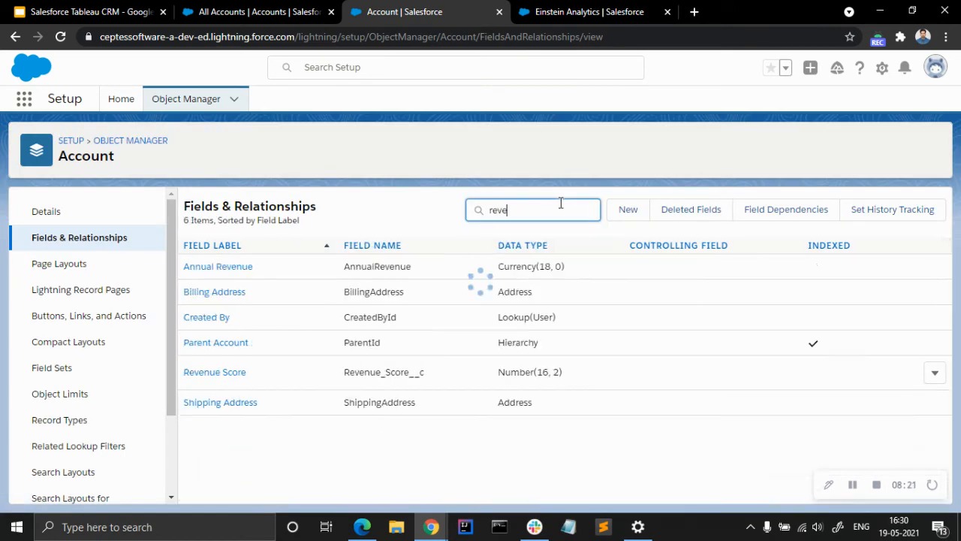
pyautogui.click(215, 299)
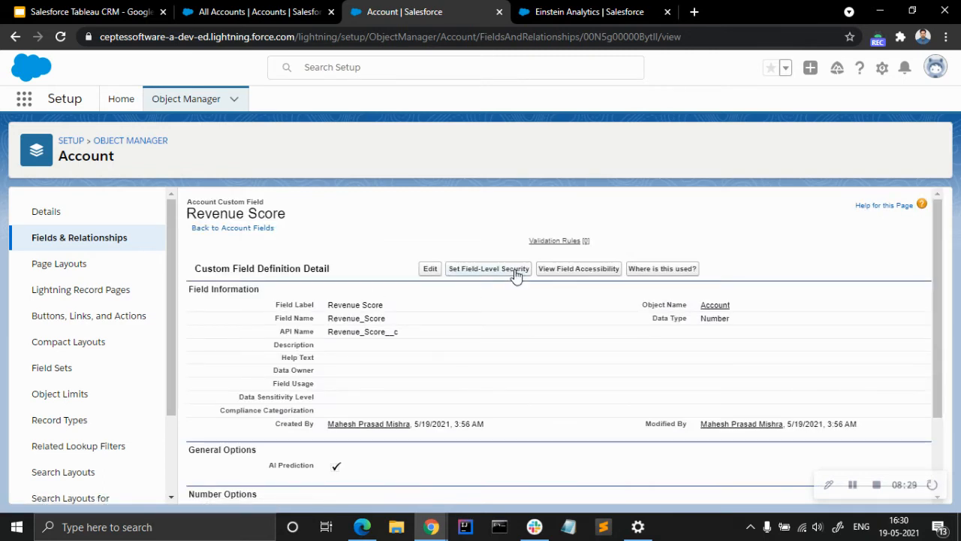
# Make the Revenue Score field visible in its field-level security for profiles and save the change.
pyautogui.click(515, 272)
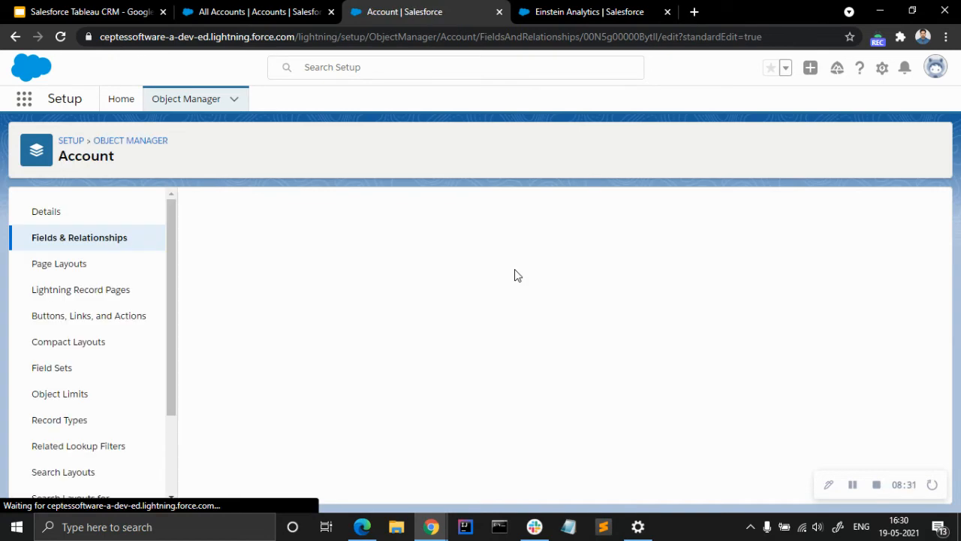
pyautogui.scroll(-3, 514, 269)
pyautogui.scroll(3, 518, 268)
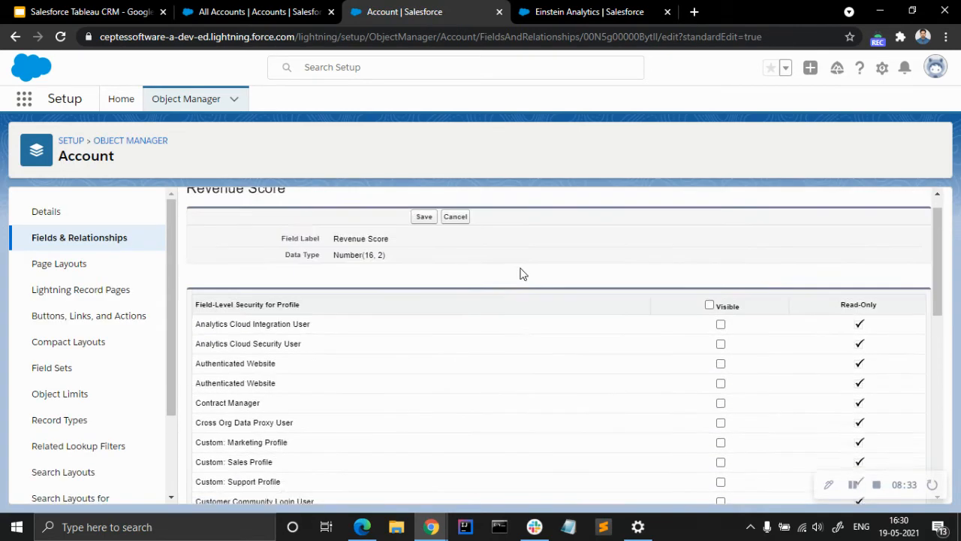
pyautogui.scroll(-2, 646, 309)
pyautogui.scroll(2, 466, 280)
pyautogui.click(425, 242)
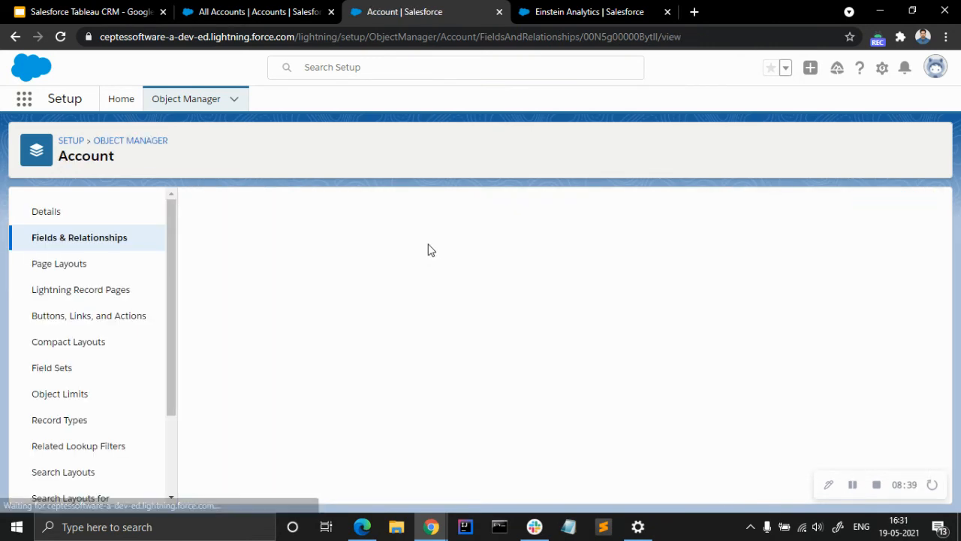
# Return to the All Accounts list view and reload the page to pick up the field permission change.
pyautogui.click(274, 10)
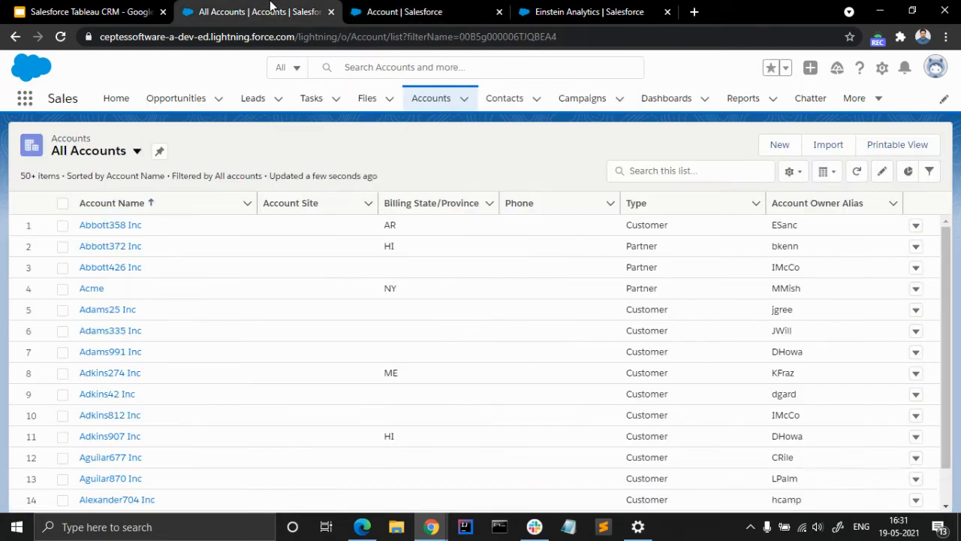
pyautogui.click(856, 172)
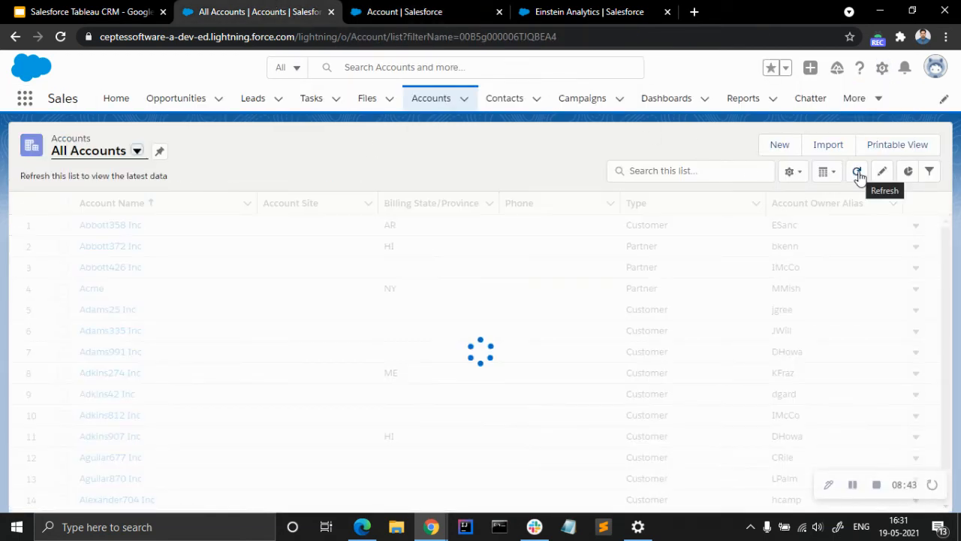
pyautogui.click(801, 173)
pyautogui.click(59, 37)
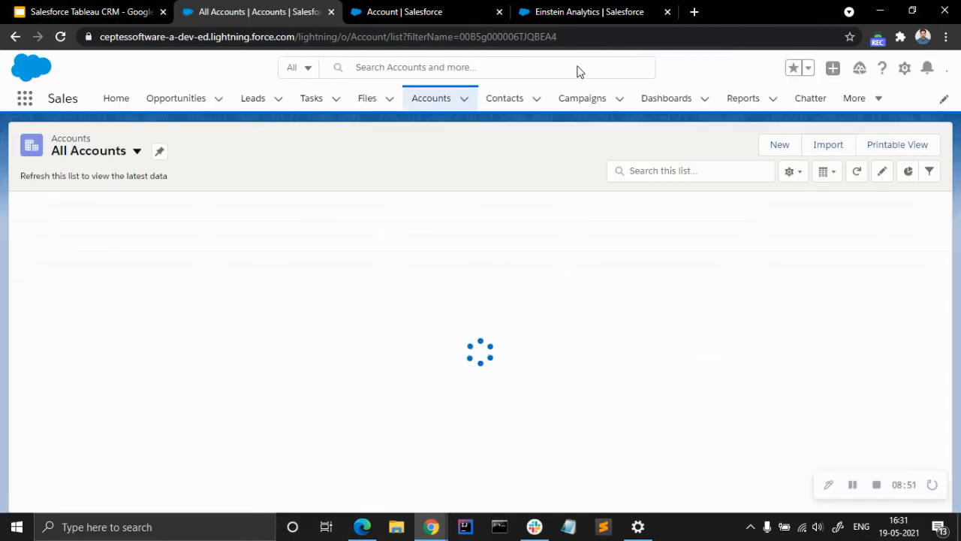
# Add Revenue Score to the visible fields of the All Accounts list view, save it, and dismiss the pinned-list tip.
pyautogui.click(792, 173)
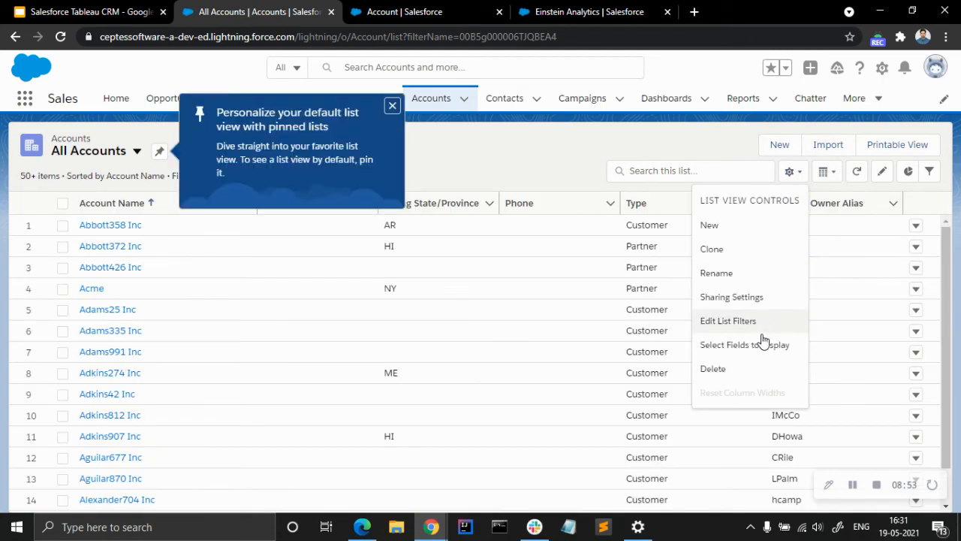
pyautogui.click(770, 344)
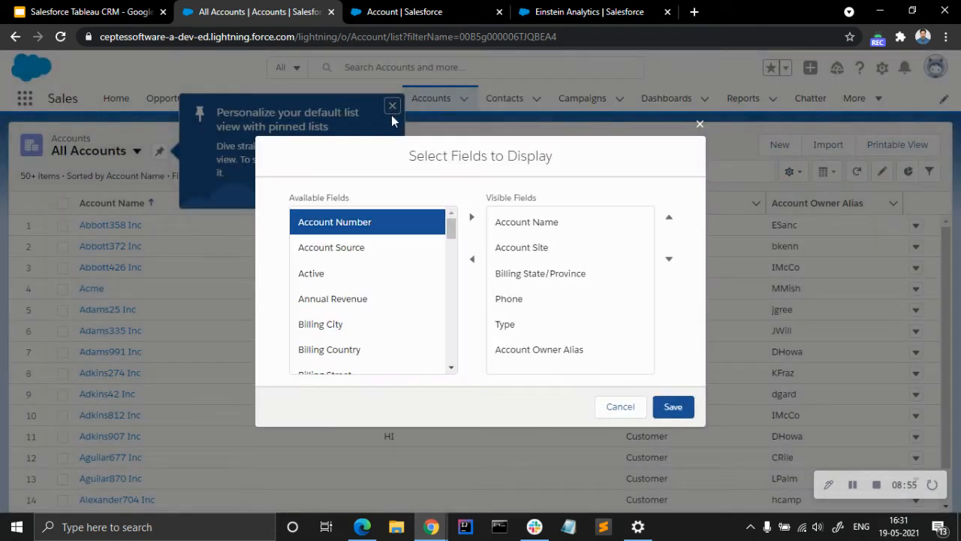
pyautogui.scroll(-5, 393, 285)
pyautogui.scroll(-10, 393, 319)
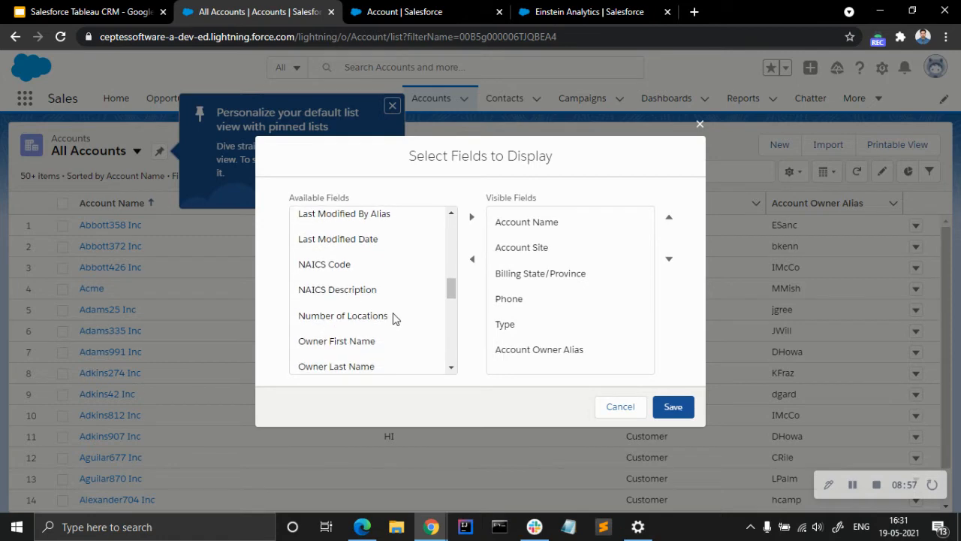
pyautogui.scroll(2, 393, 317)
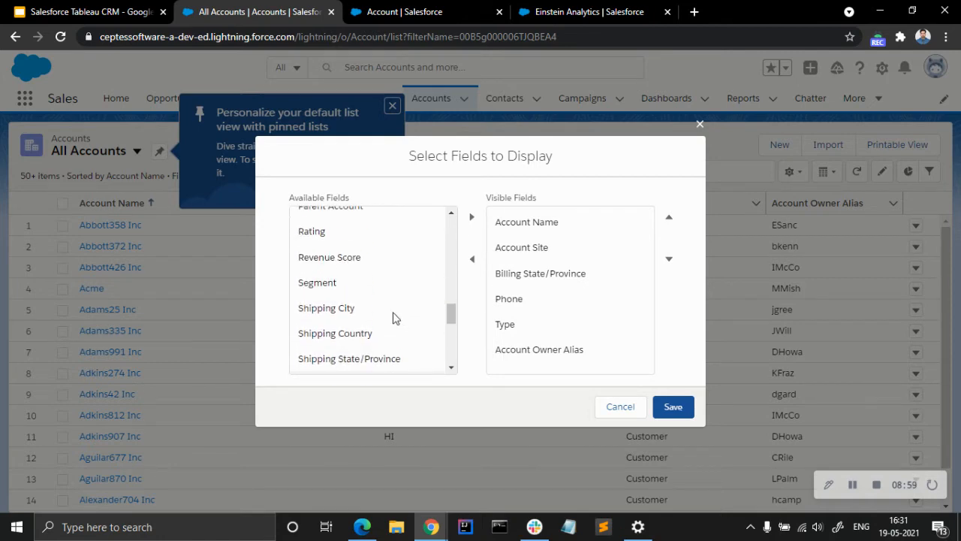
pyautogui.click(364, 261)
pyautogui.click(473, 219)
pyautogui.click(672, 406)
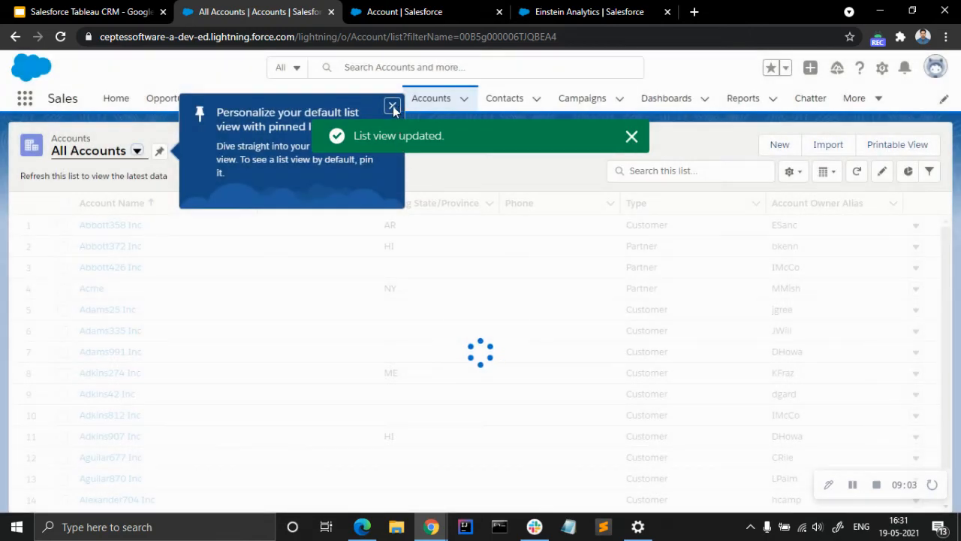
pyautogui.click(392, 106)
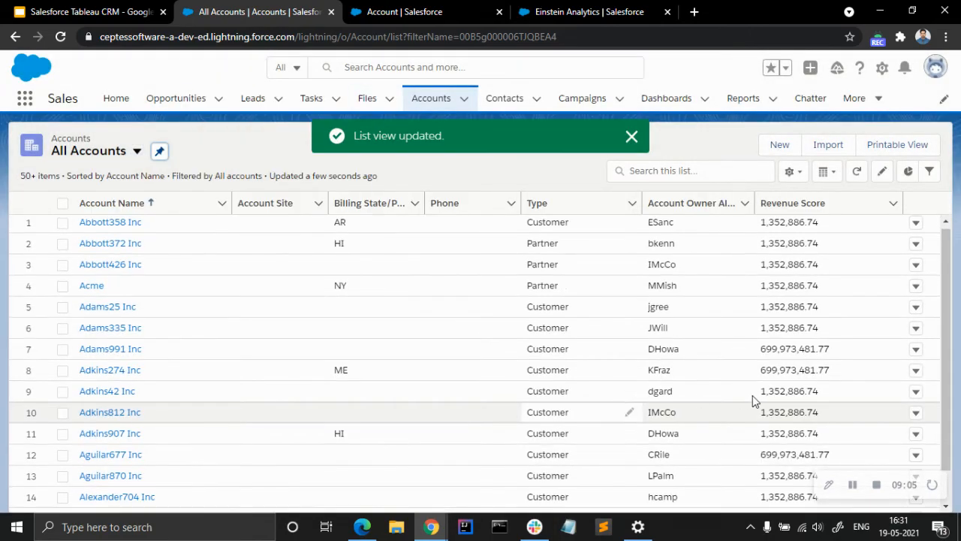
# Review the predicted Revenue Score values across the records in the All Accounts list.
pyautogui.scroll(-7, 755, 400)
pyautogui.scroll(5, 864, 301)
pyautogui.scroll(3, 834, 304)
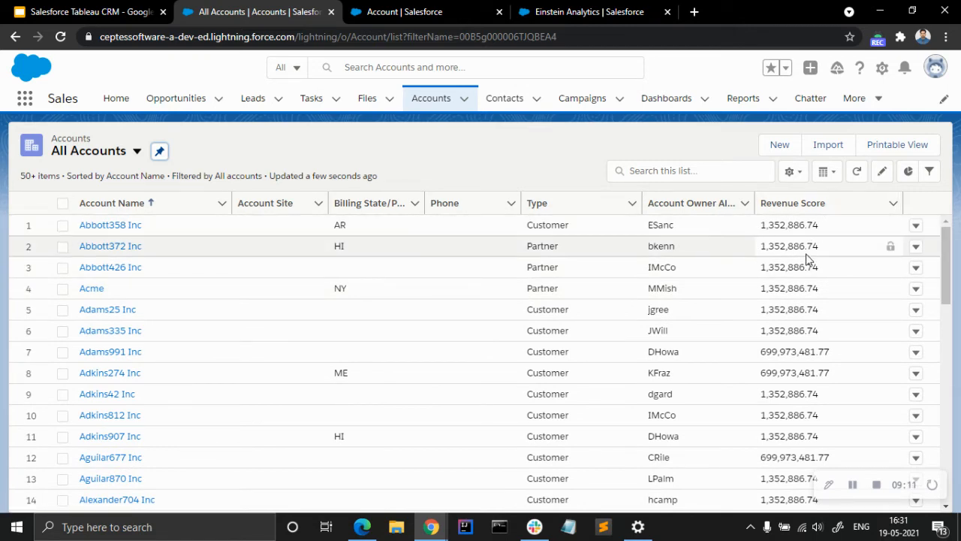
pyautogui.scroll(-3, 815, 328)
pyautogui.scroll(-10, 817, 330)
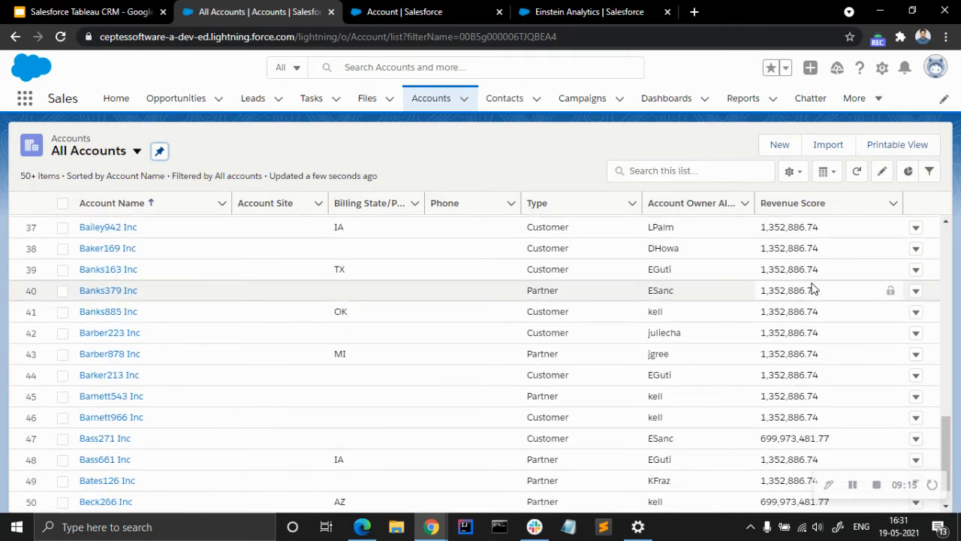
pyautogui.scroll(13, 816, 290)
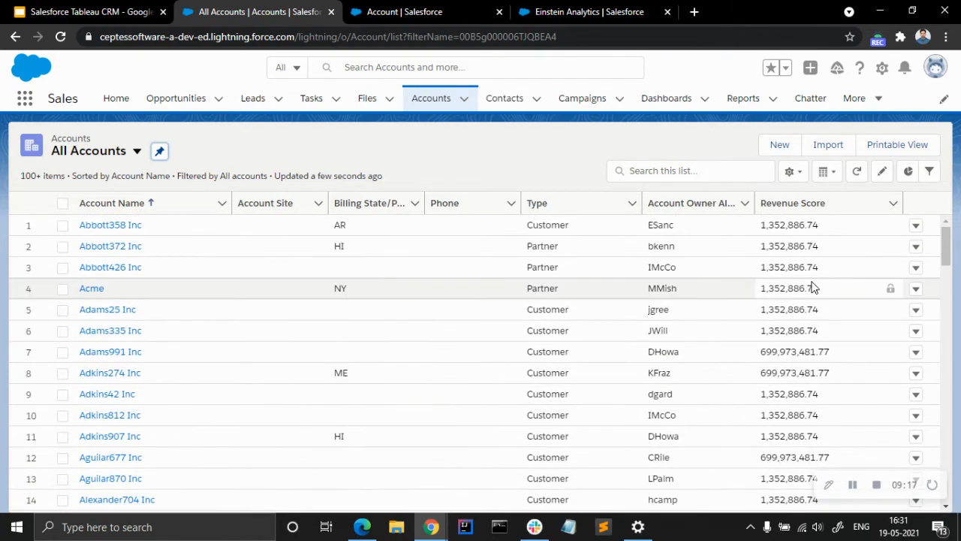
# Close the Account setup page and examine the total predictions chart in the AnnualRevenue Prediction overview.
pyautogui.click(585, 12)
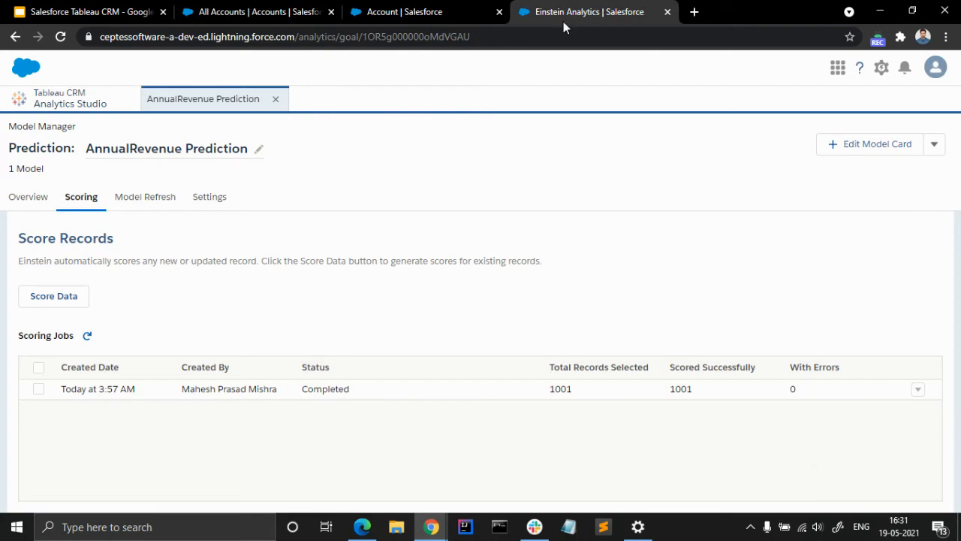
pyautogui.click(480, 12)
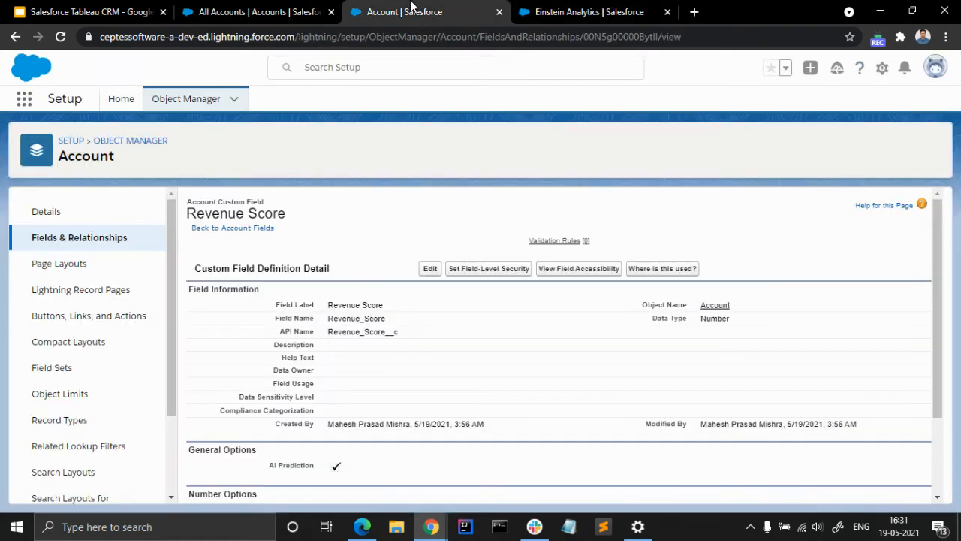
pyautogui.click(500, 12)
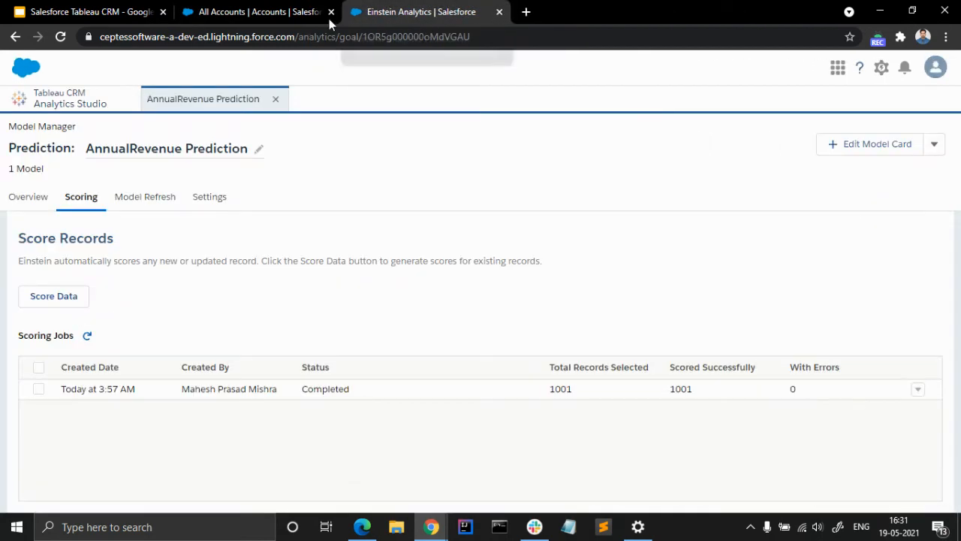
pyautogui.click(38, 200)
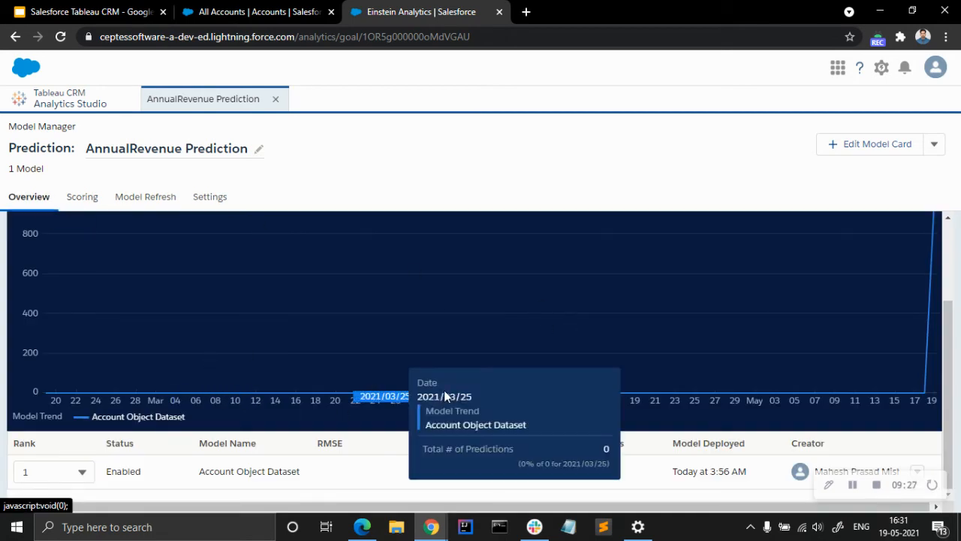
pyautogui.scroll(2, 893, 372)
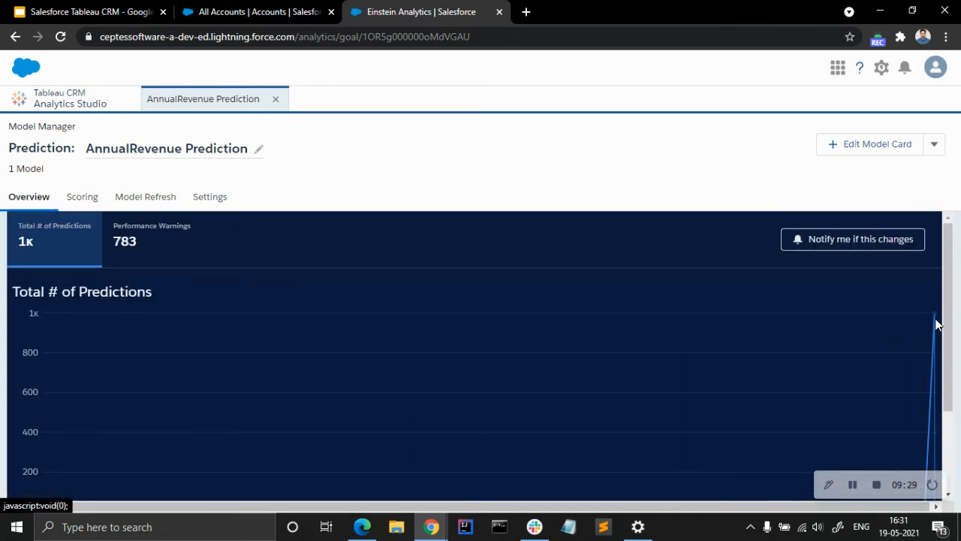
pyautogui.moveTo(932, 321)
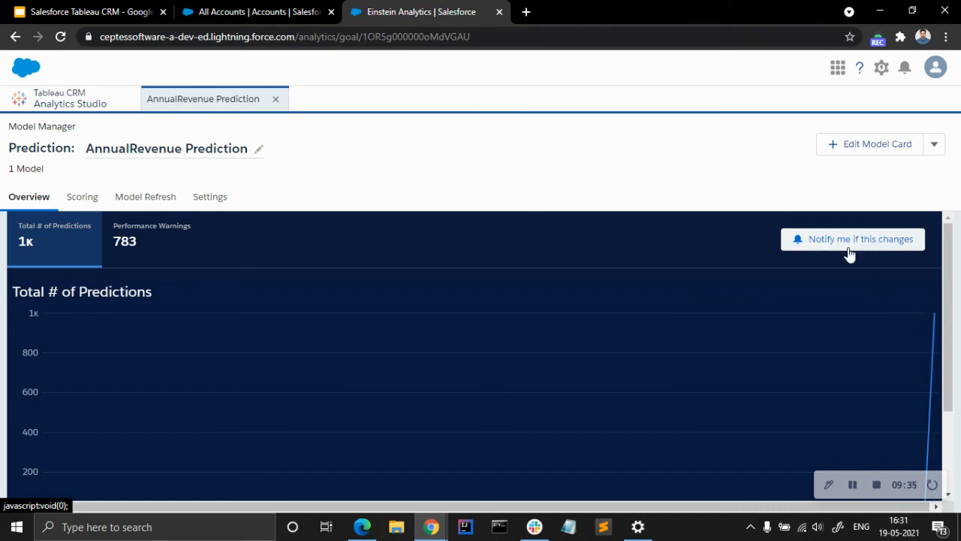
# Examine the performance warnings trend, and switch the overview chart back to the total number of predictions.
pyautogui.click(136, 248)
pyautogui.scroll(-3, 253, 326)
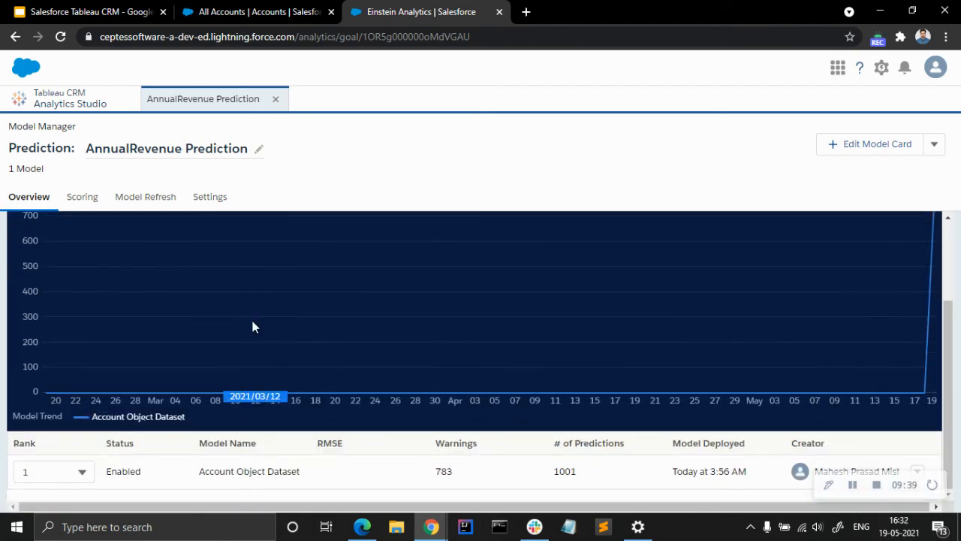
pyautogui.scroll(3, 253, 326)
pyautogui.click(71, 225)
pyautogui.scroll(-3, 169, 308)
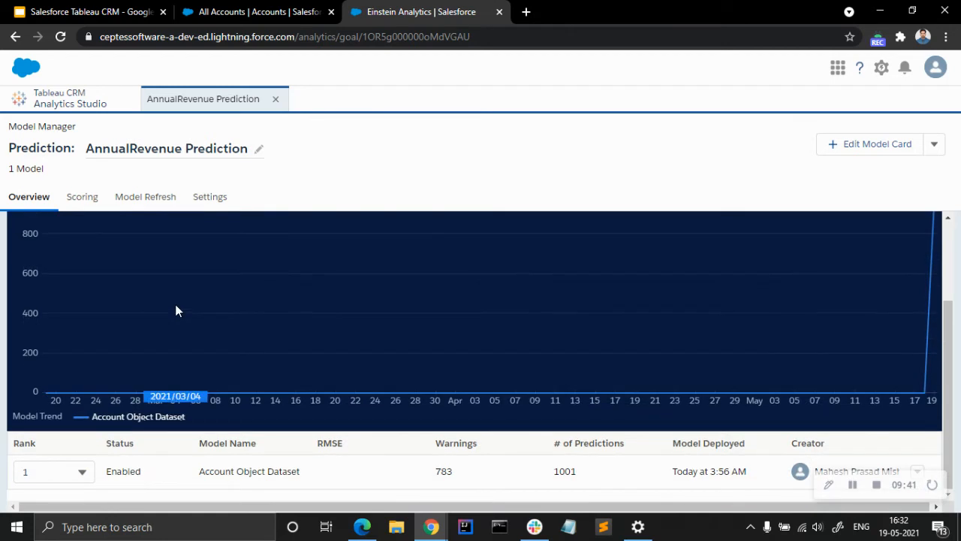
# Open the Account Object Dataset model's performance details and examine its missing-value warnings and overall metrics.
pyautogui.click(923, 468)
pyautogui.scroll(-2, 763, 335)
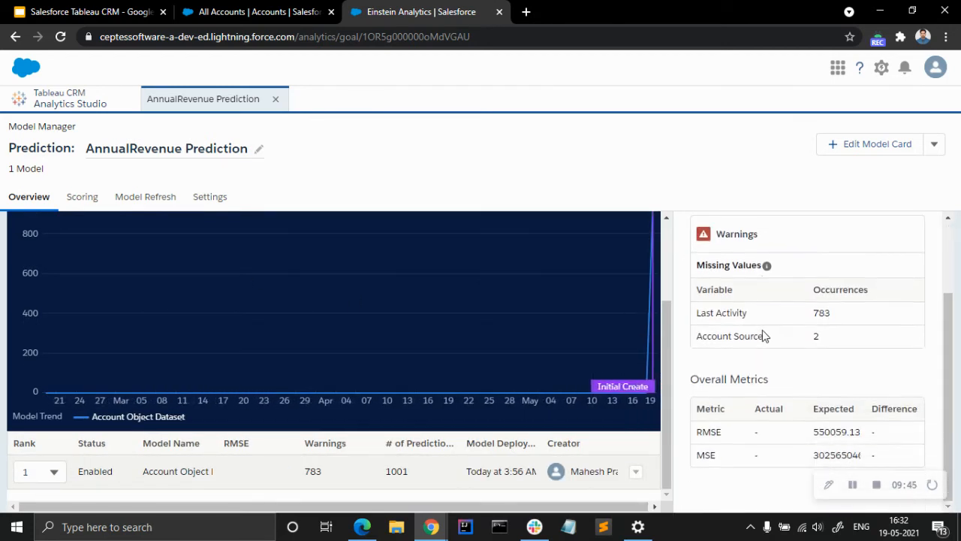
pyautogui.scroll(2, 797, 364)
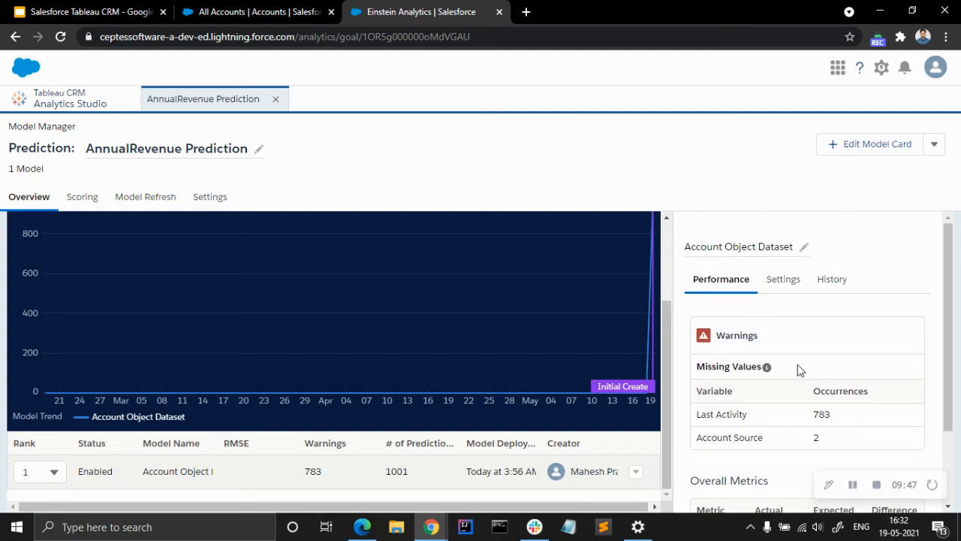
# Examine the Account Object Dataset model's overall metrics, settings and history, and return to its performance details.
pyautogui.scroll(-2, 797, 364)
pyautogui.scroll(2, 798, 365)
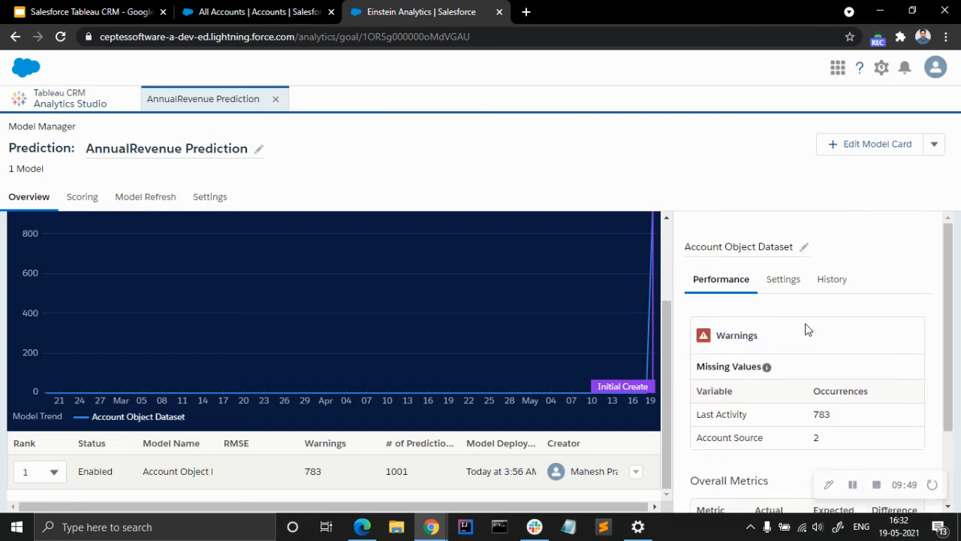
pyautogui.click(785, 283)
pyautogui.scroll(-1, 811, 368)
pyautogui.scroll(-2, 811, 367)
pyautogui.scroll(3, 814, 349)
pyautogui.click(821, 288)
pyautogui.click(710, 290)
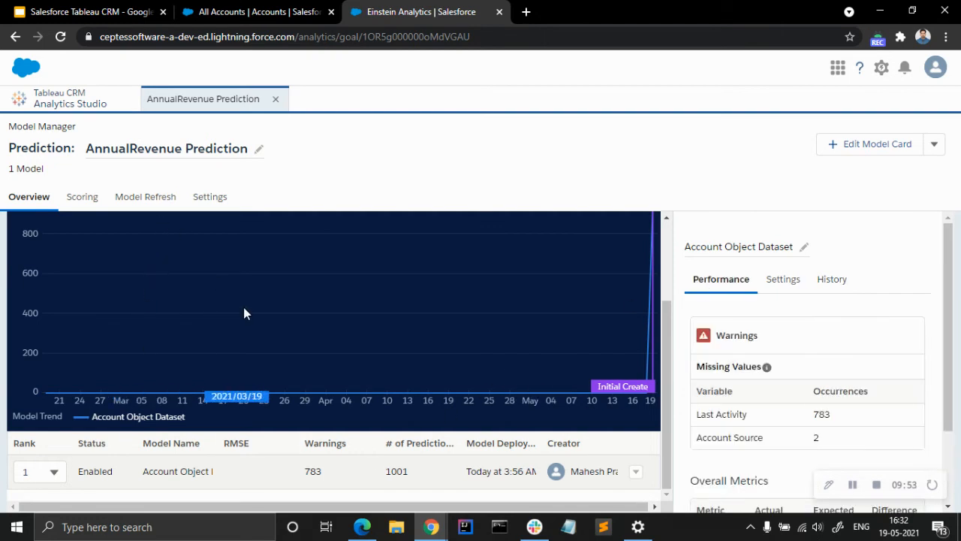
# Review the prediction's model refresh options and settings, and return to its overview.
pyautogui.scroll(3, 217, 285)
pyautogui.click(150, 207)
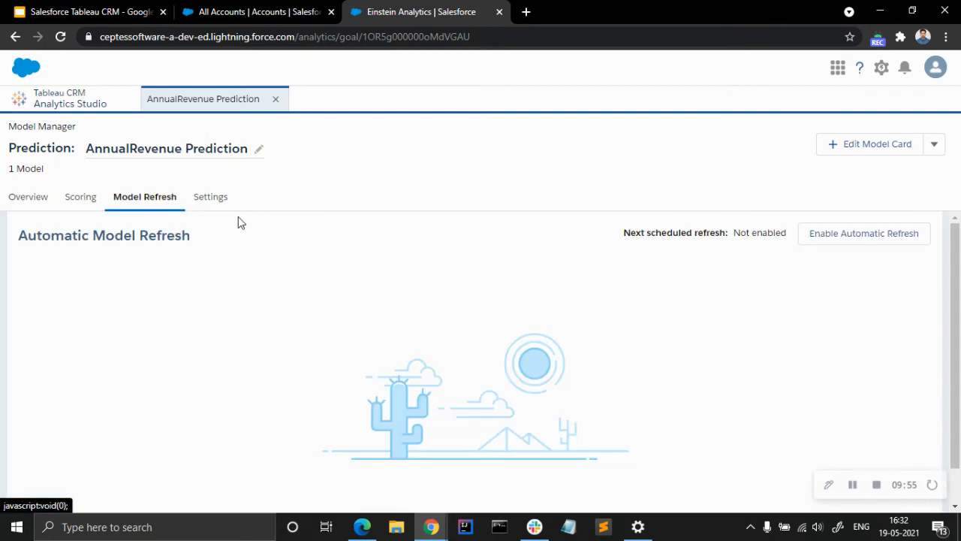
pyautogui.click(210, 198)
pyautogui.click(27, 203)
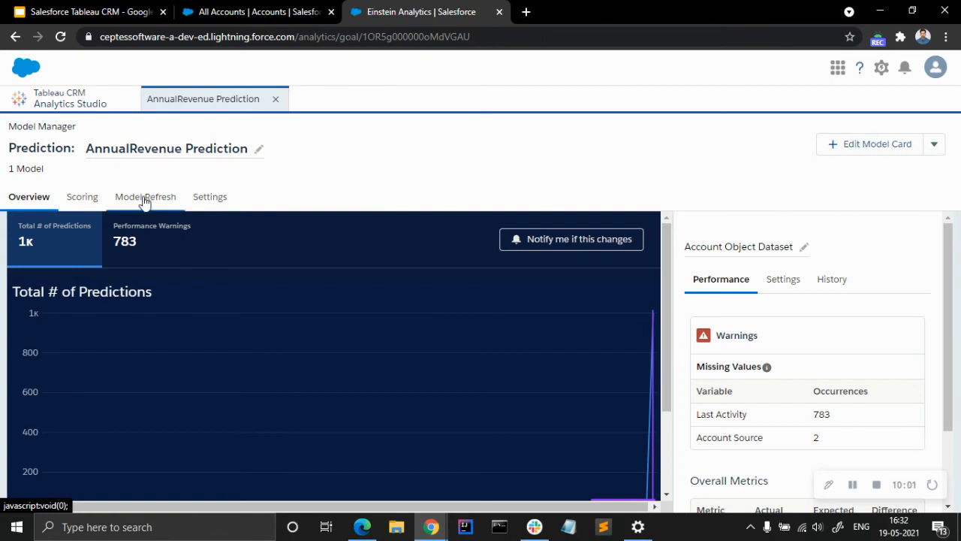
# Open the Abbott358 Inc account from the All Accounts list and start editing its record page.
pyautogui.click(248, 12)
pyautogui.click(126, 226)
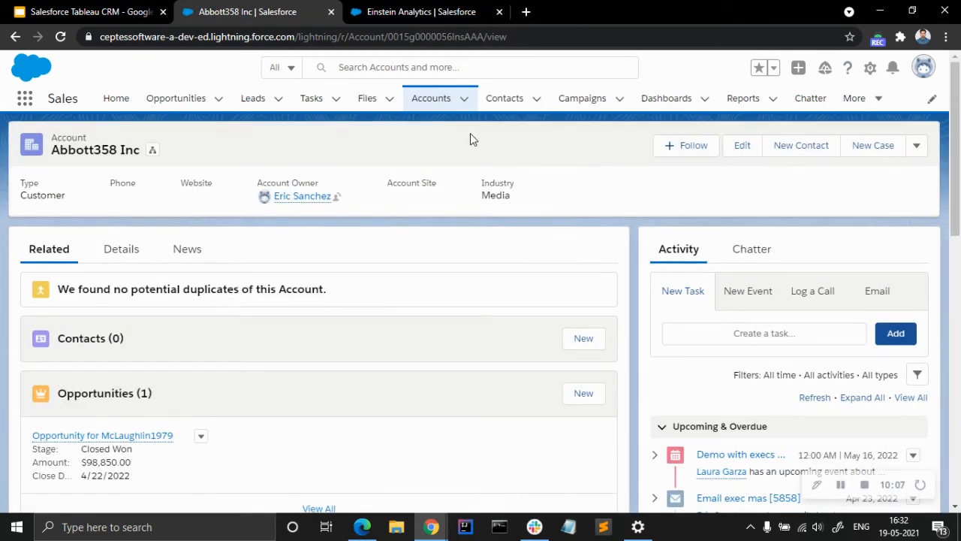
pyautogui.click(869, 71)
pyautogui.click(834, 232)
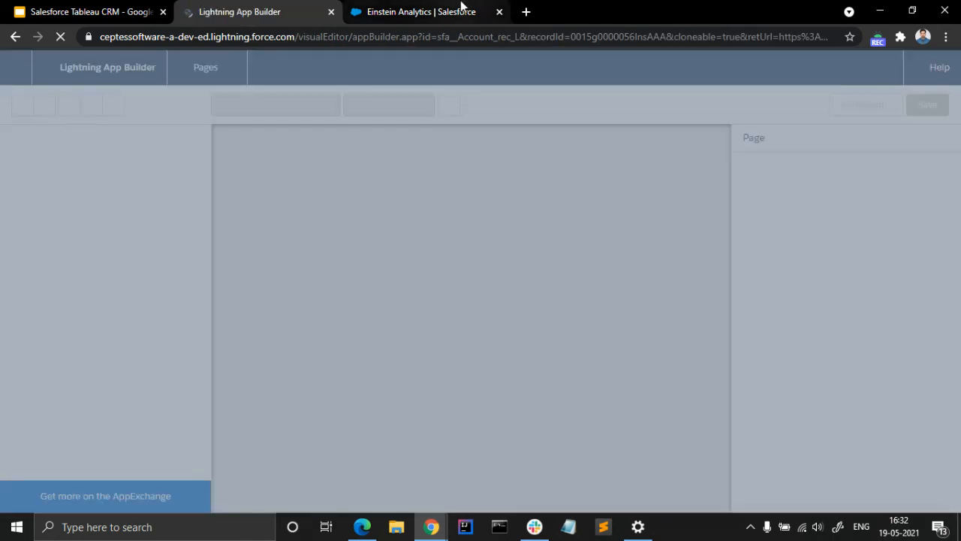
# View the AnnualRevenue Prediction's model card in Analytics Studio.
pyautogui.click(461, 9)
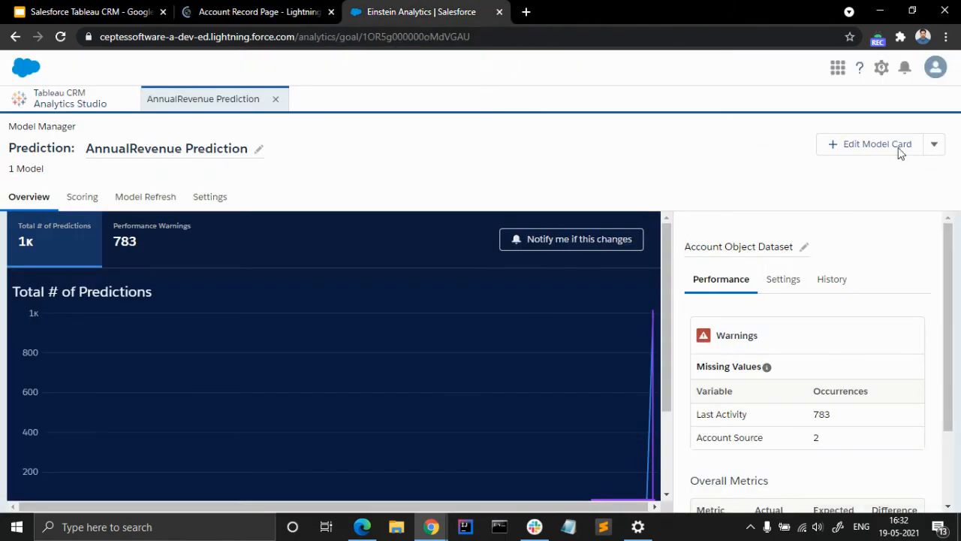
pyautogui.click(934, 144)
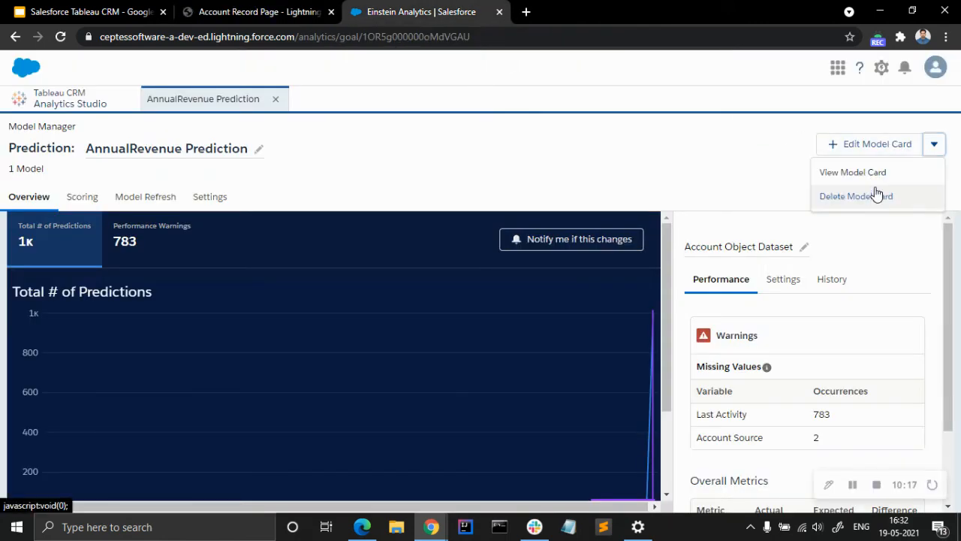
pyautogui.click(873, 177)
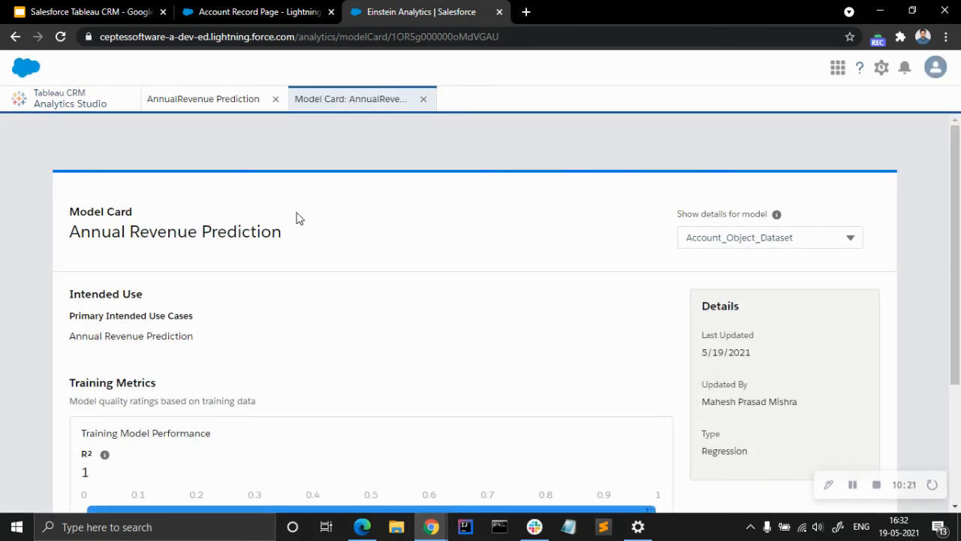
# Add an Einstein Predictions component above the Activity section of the Account Record Page and set its prediction to AnnualRevenue Prediction.
pyautogui.click(259, 11)
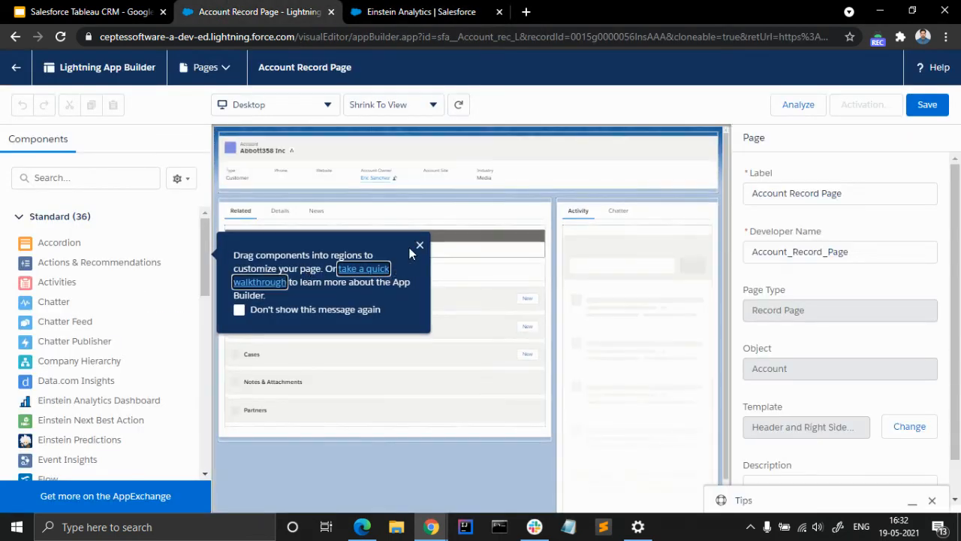
pyautogui.click(418, 247)
pyautogui.scroll(-1, 64, 338)
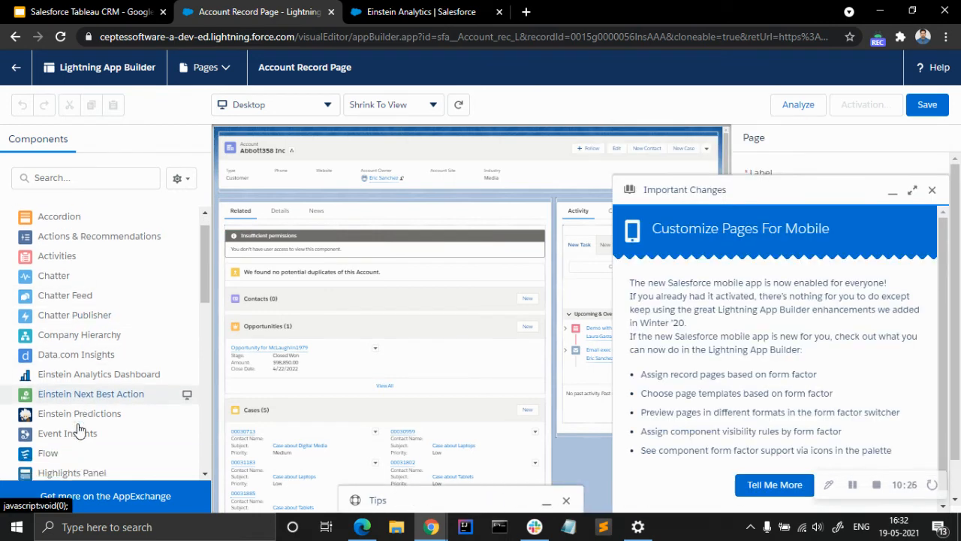
pyautogui.click(932, 190)
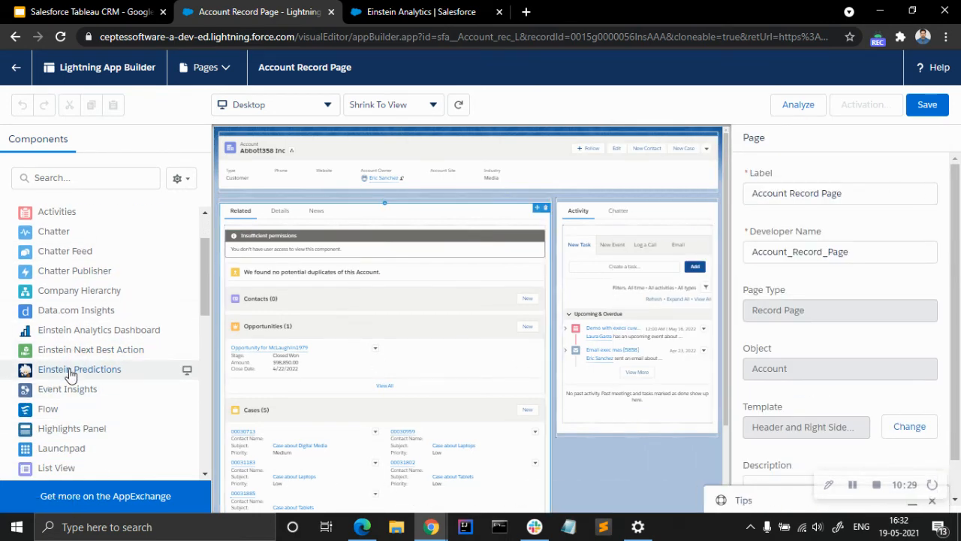
pyautogui.moveTo(85, 374); pyautogui.dragTo(573, 203)
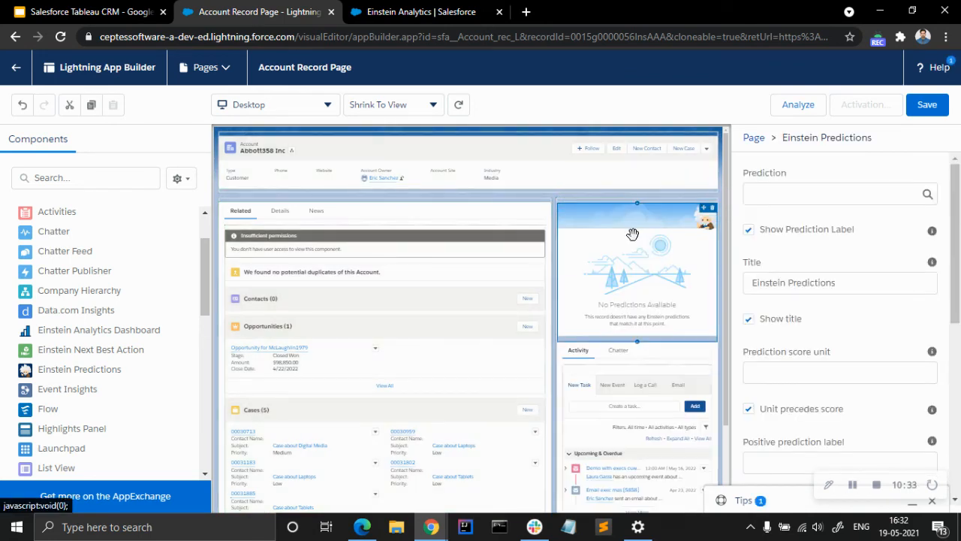
pyautogui.click(786, 195)
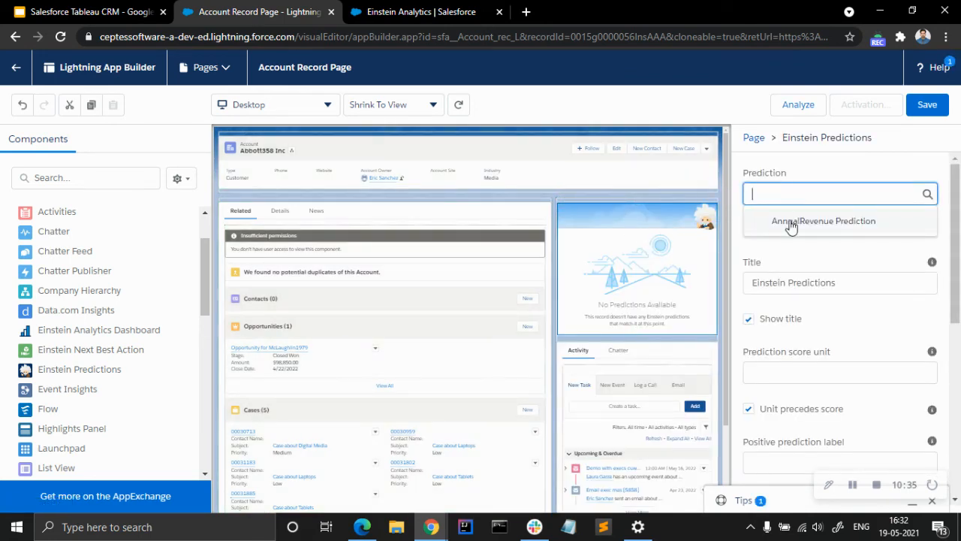
pyautogui.click(791, 222)
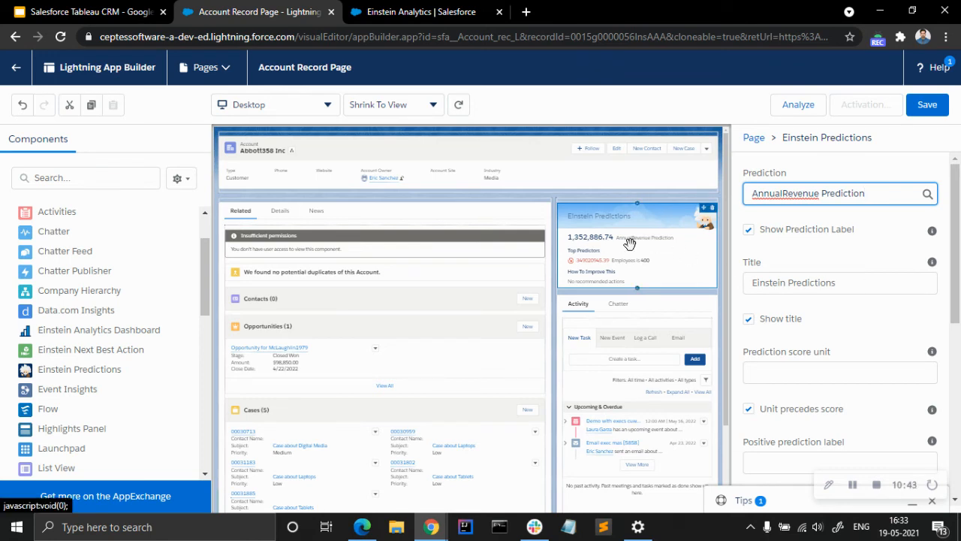
# Review the Einstein Predictions component's remaining display and recommendation options, and save the Account Record Page.
pyautogui.scroll(-2, 801, 338)
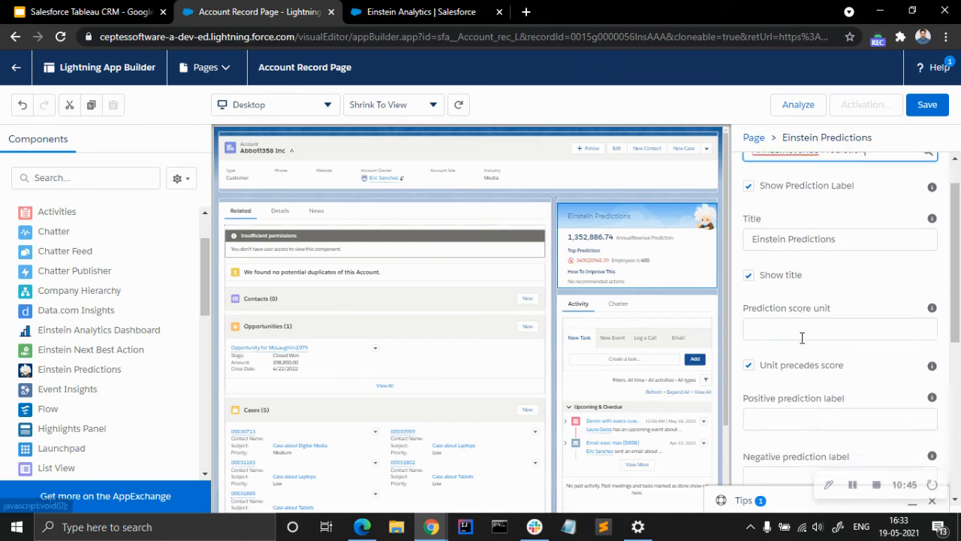
pyautogui.scroll(1, 800, 338)
pyautogui.scroll(-3, 800, 341)
pyautogui.scroll(-2, 802, 343)
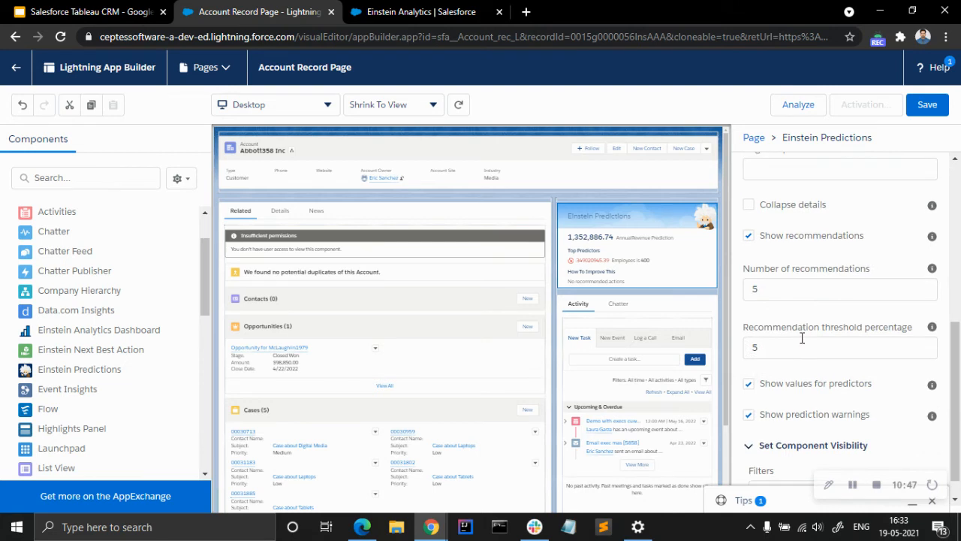
pyautogui.scroll(7, 813, 343)
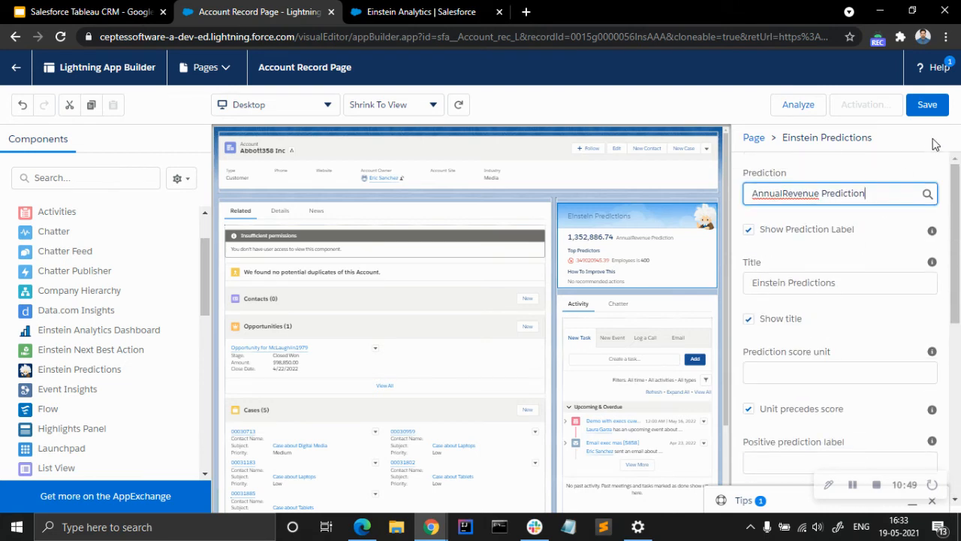
pyautogui.click(927, 106)
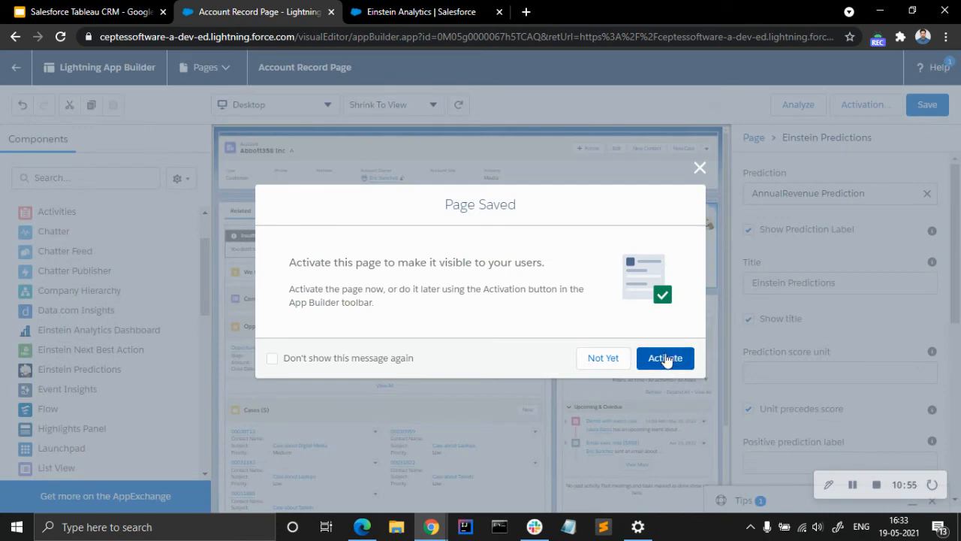
# Examine the Account Record Page's org default and app default activation options, and close them without assigning the page.
pyautogui.click(664, 361)
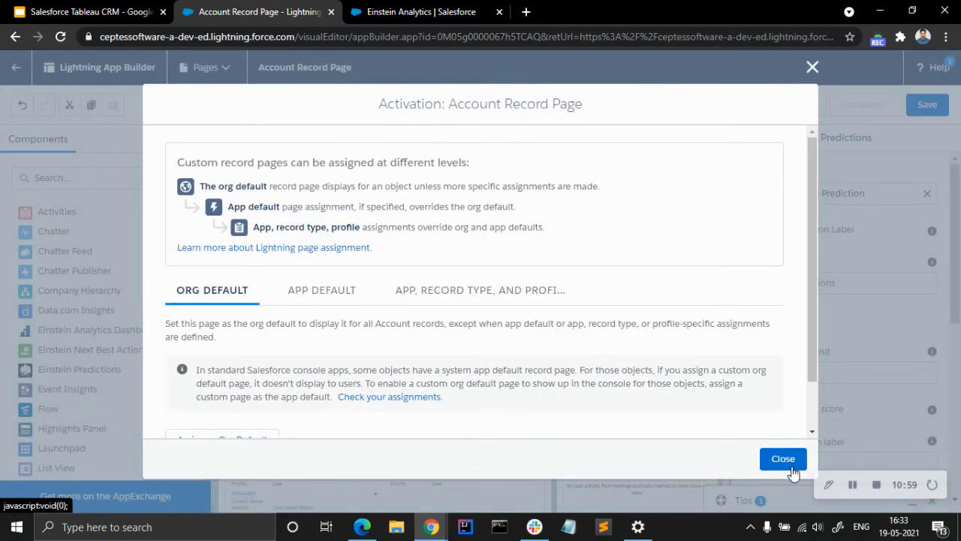
pyautogui.scroll(-1, 428, 373)
pyautogui.click(334, 239)
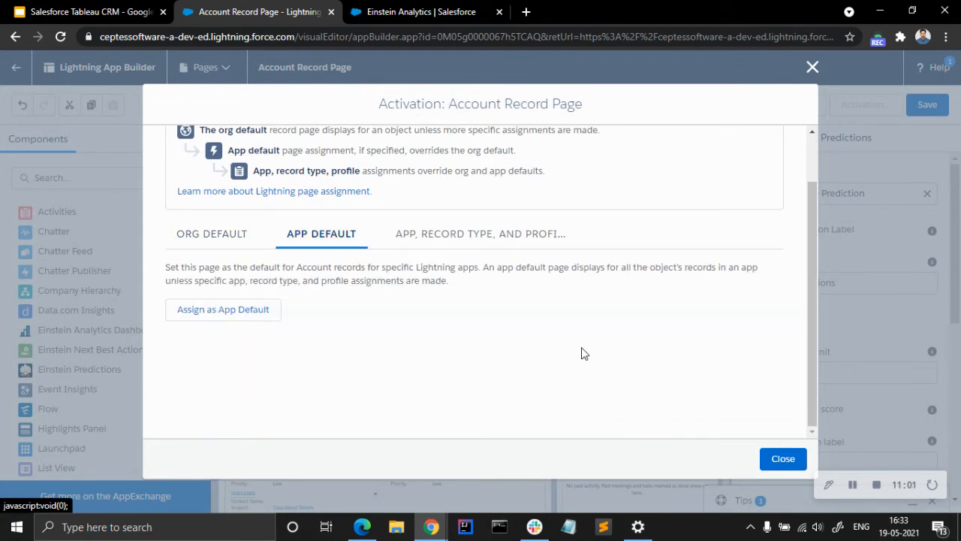
pyautogui.click(215, 248)
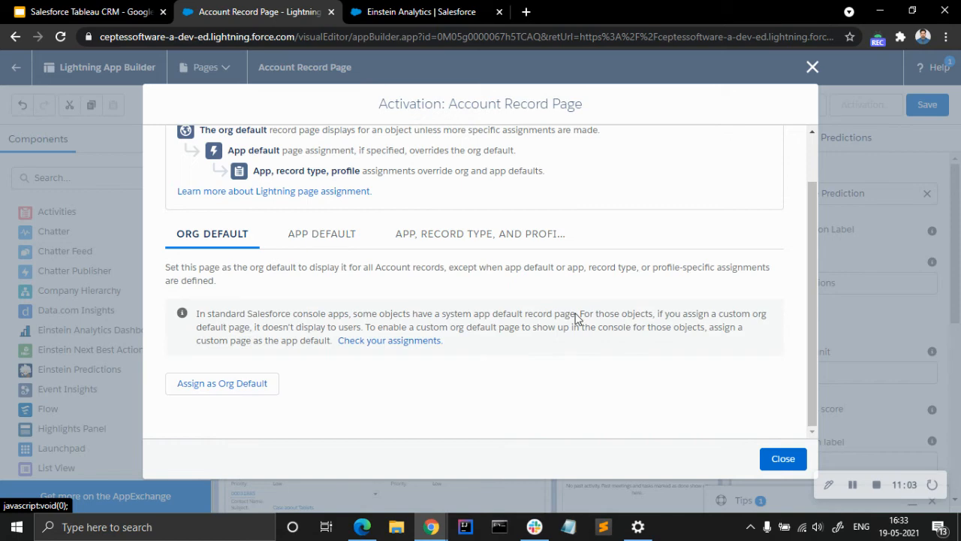
pyautogui.click(784, 460)
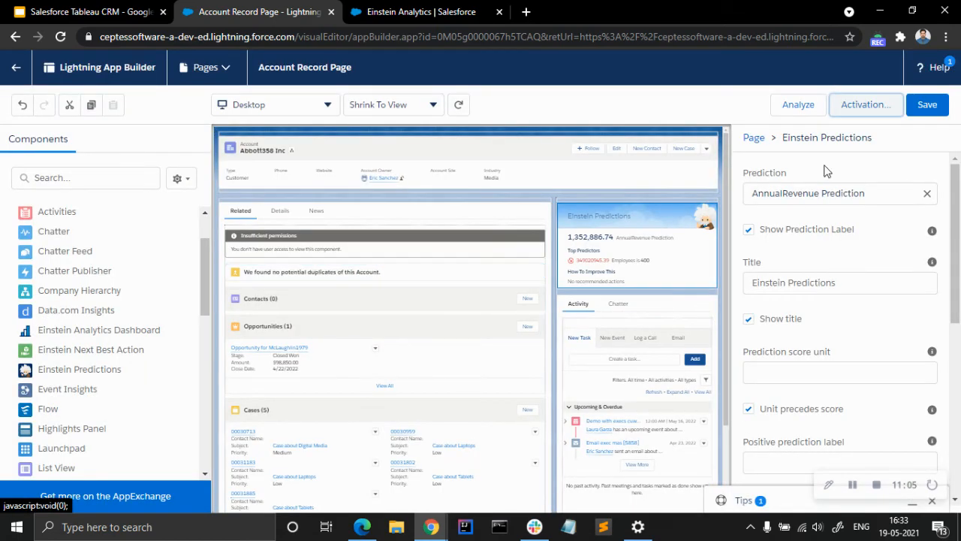
# Return to the Abbott358 Inc account record and check its layout for the Einstein Predictions component.
pyautogui.click(16, 78)
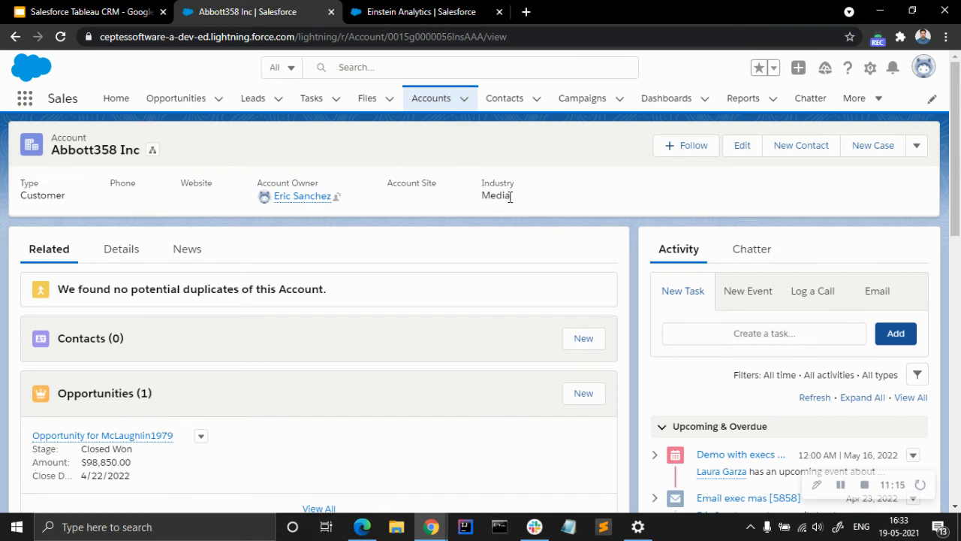
pyautogui.scroll(-5, 778, 398)
pyautogui.scroll(5, 781, 376)
# Edit the account's record page again, add Einstein Predictions above Activity with AnnualRevenue Prediction selected, and save the page.
pyautogui.click(871, 67)
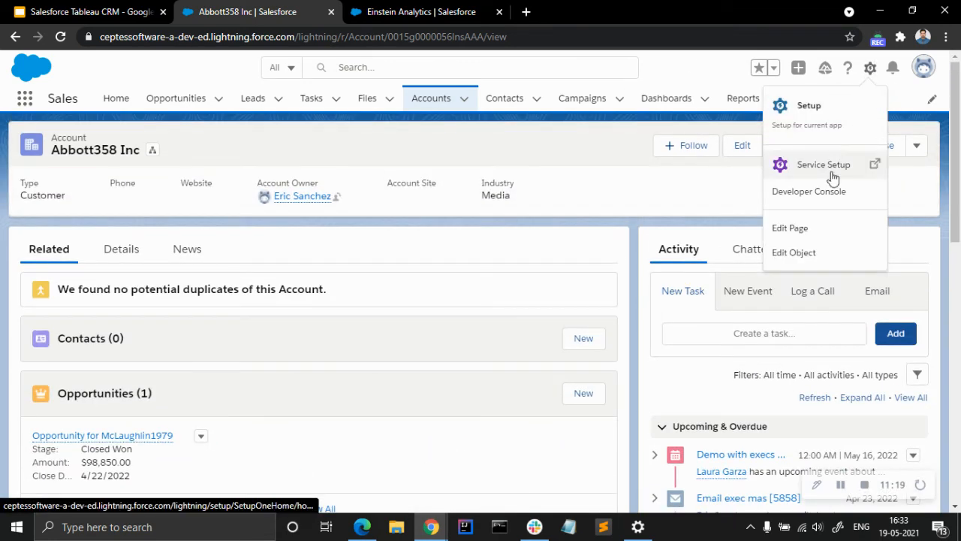
pyautogui.click(811, 236)
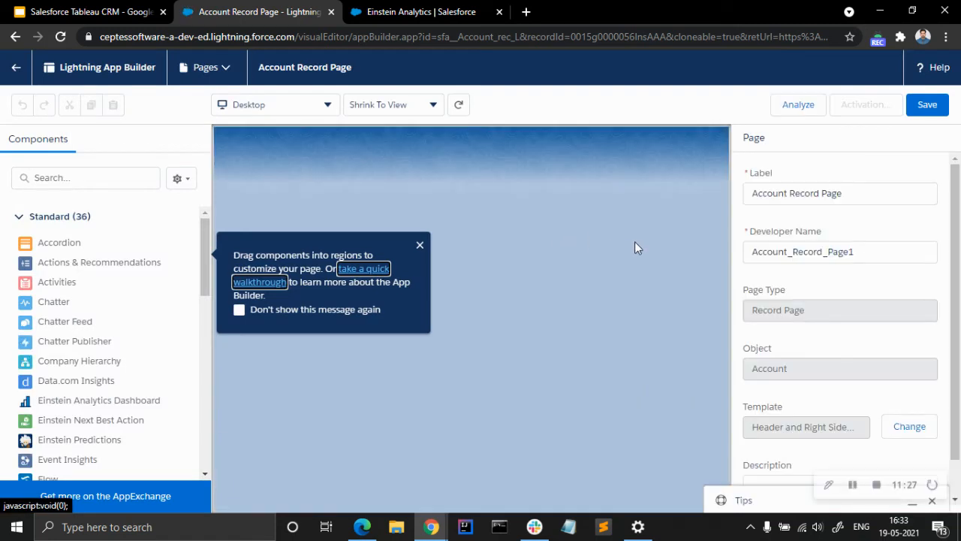
pyautogui.click(419, 246)
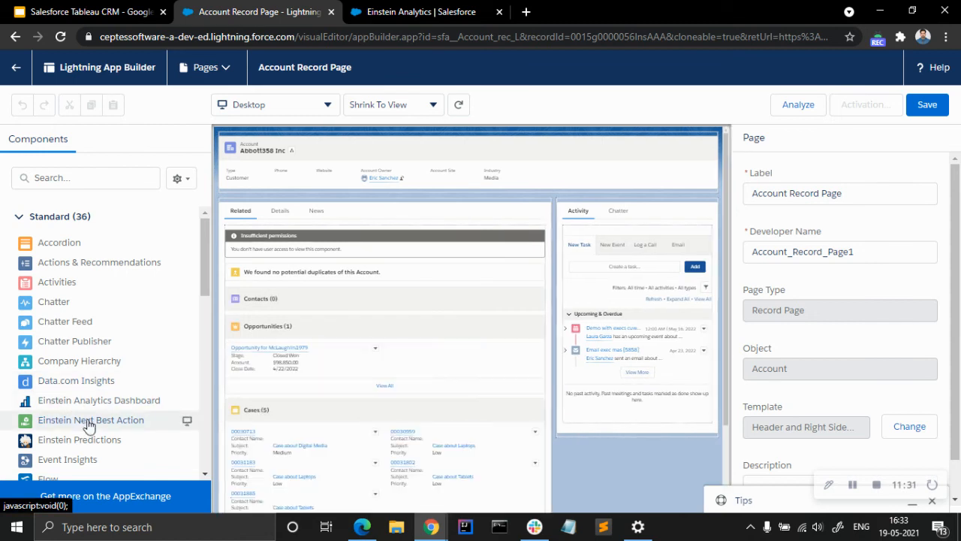
pyautogui.moveTo(79, 440); pyautogui.dragTo(569, 216)
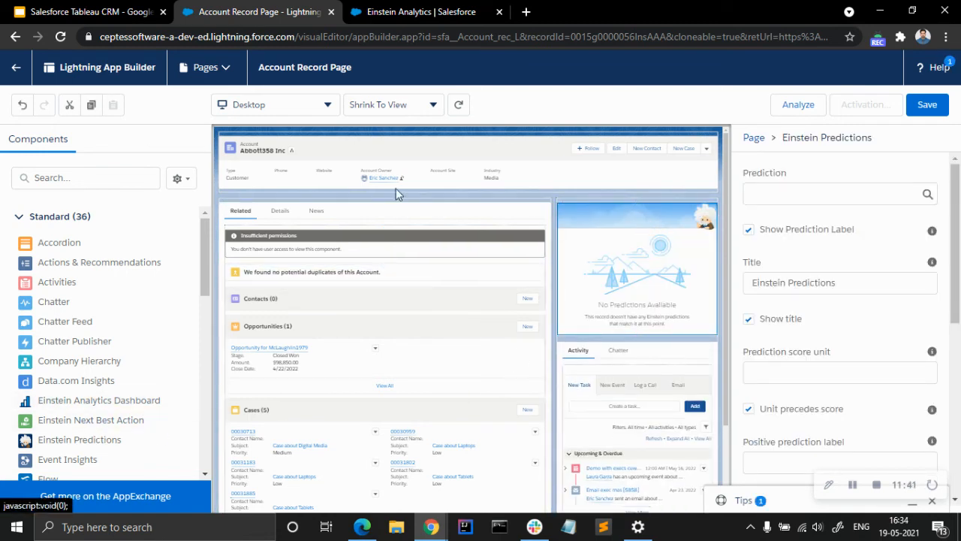
pyautogui.click(812, 194)
pyautogui.click(811, 218)
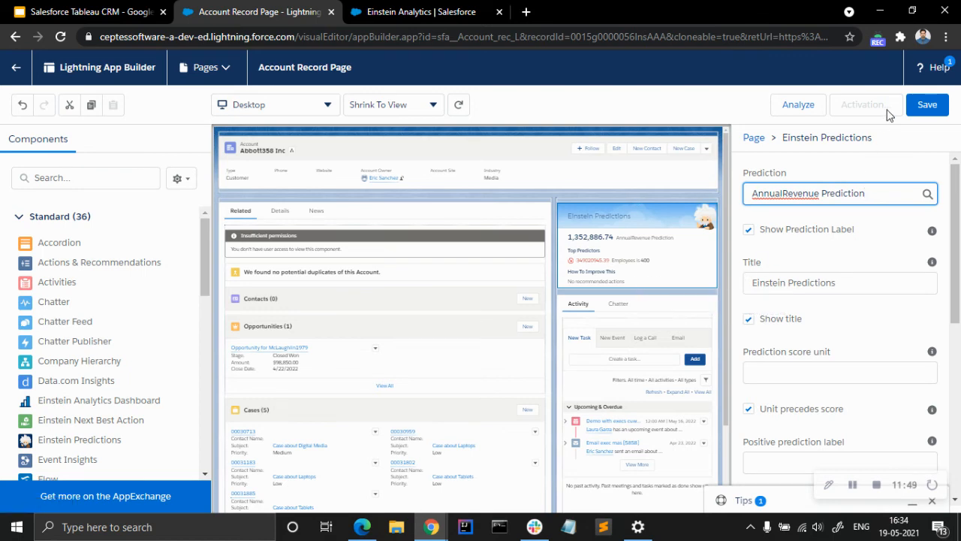
pyautogui.click(927, 105)
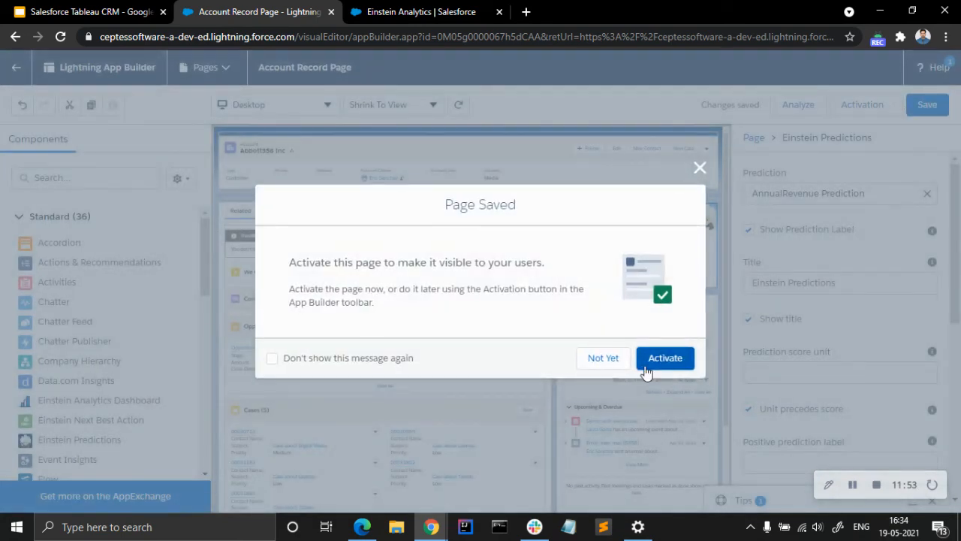
# Examine the page's app default and app, record type and profile activation options, cancel the assignment, and save the page again.
pyautogui.click(645, 365)
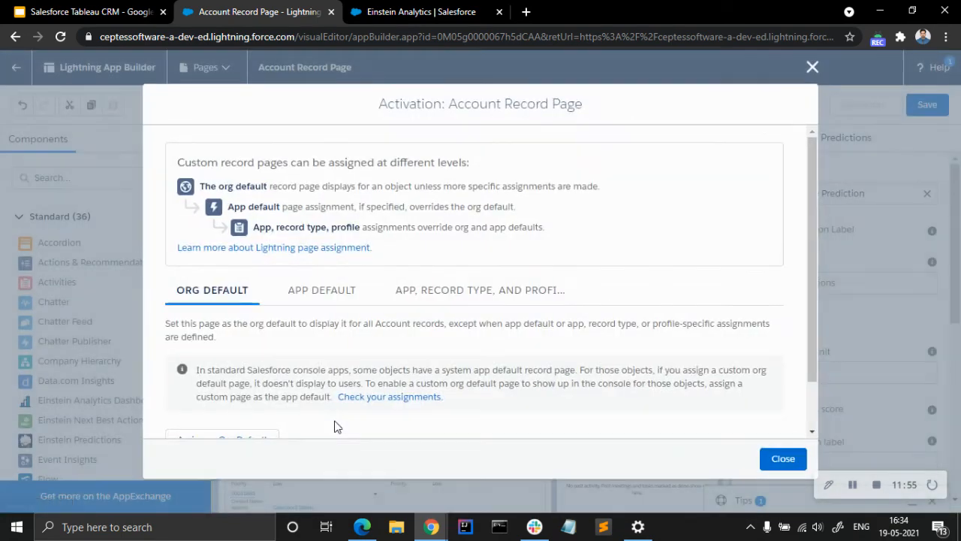
pyautogui.click(320, 300)
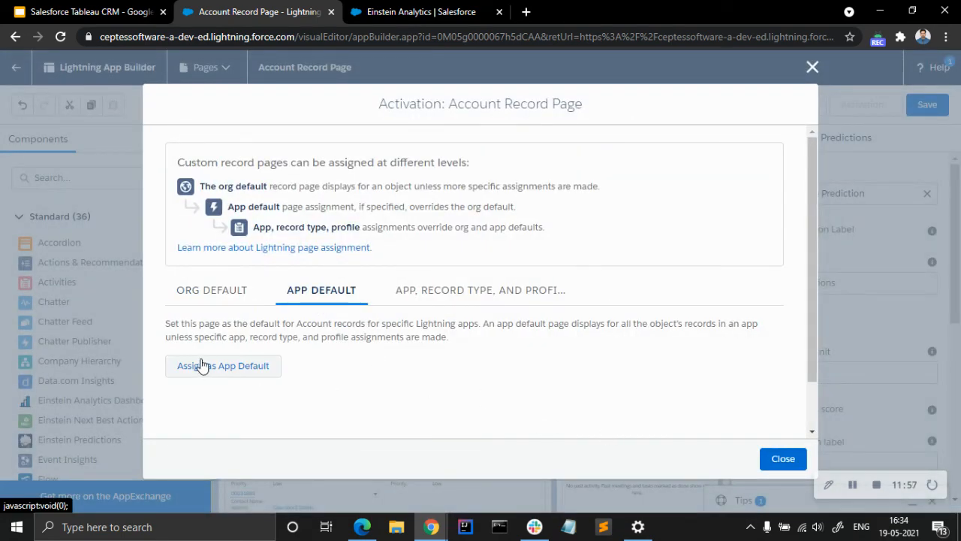
pyautogui.click(433, 304)
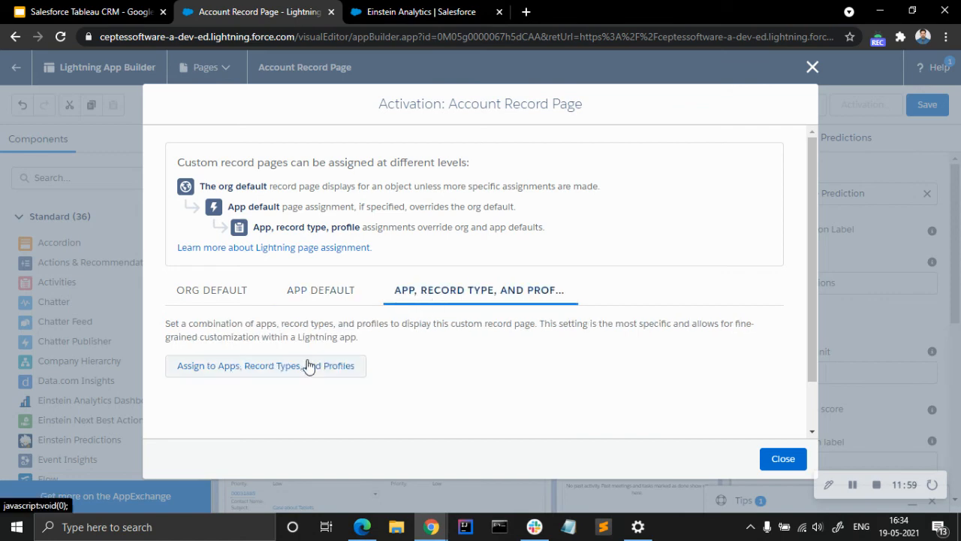
pyautogui.click(313, 365)
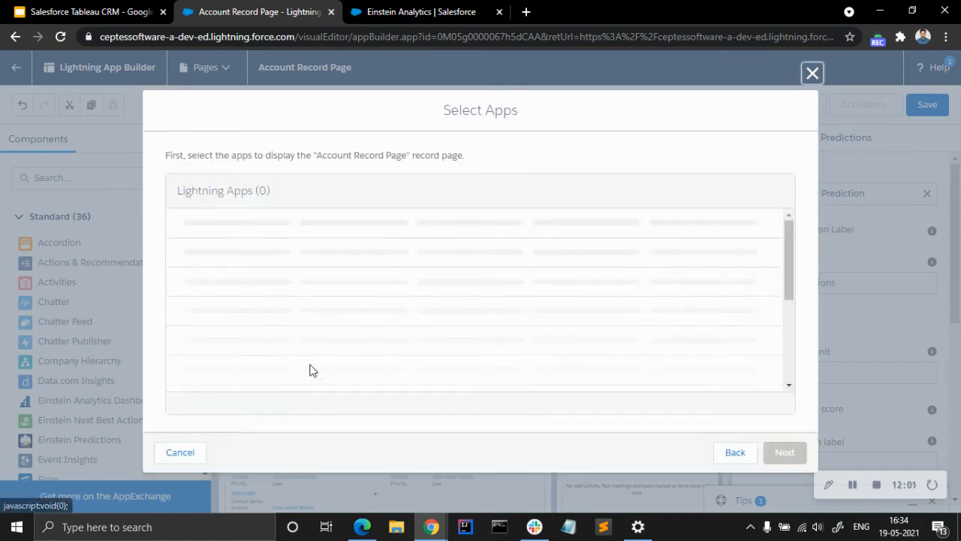
pyautogui.click(194, 455)
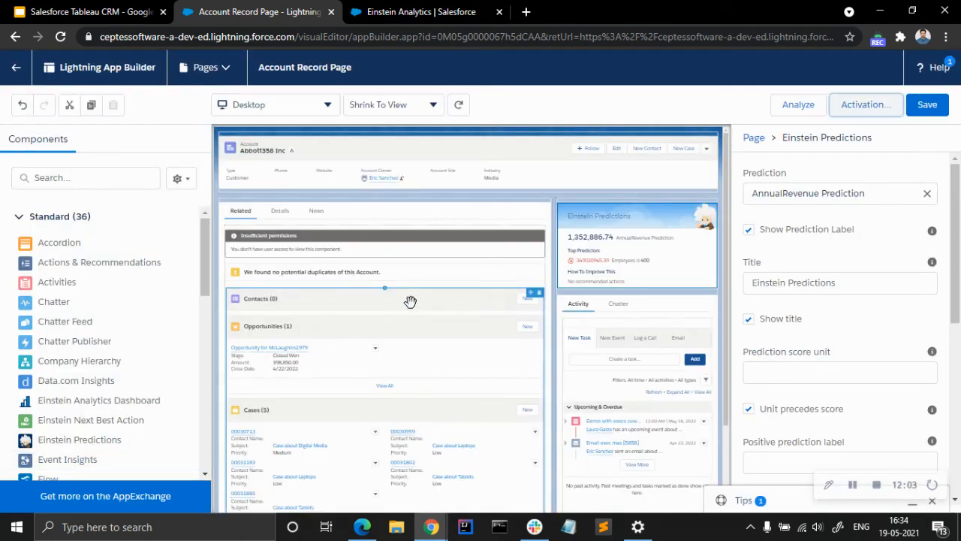
pyautogui.click(910, 111)
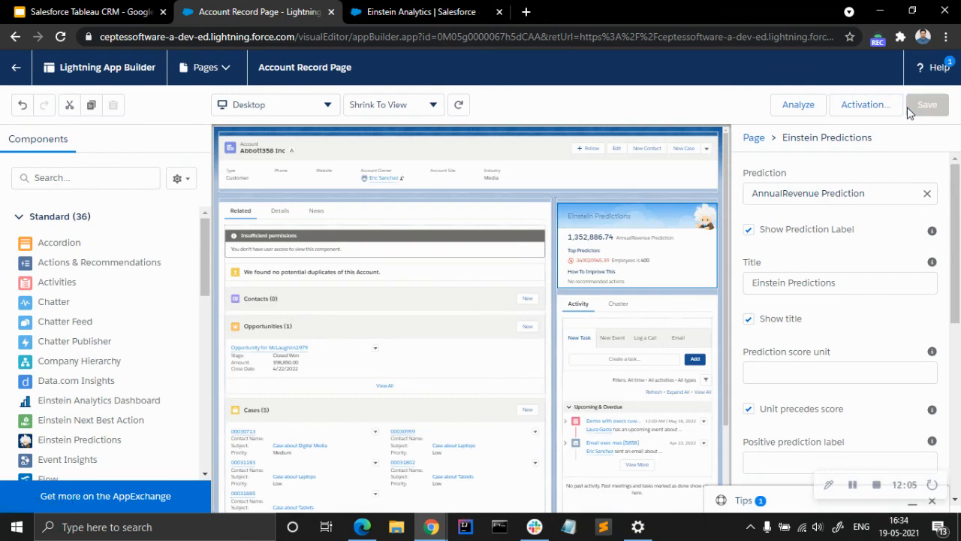
# Assign the Account Record Page as the org default for desktop and phone, and save the activation and the page.
pyautogui.click(852, 109)
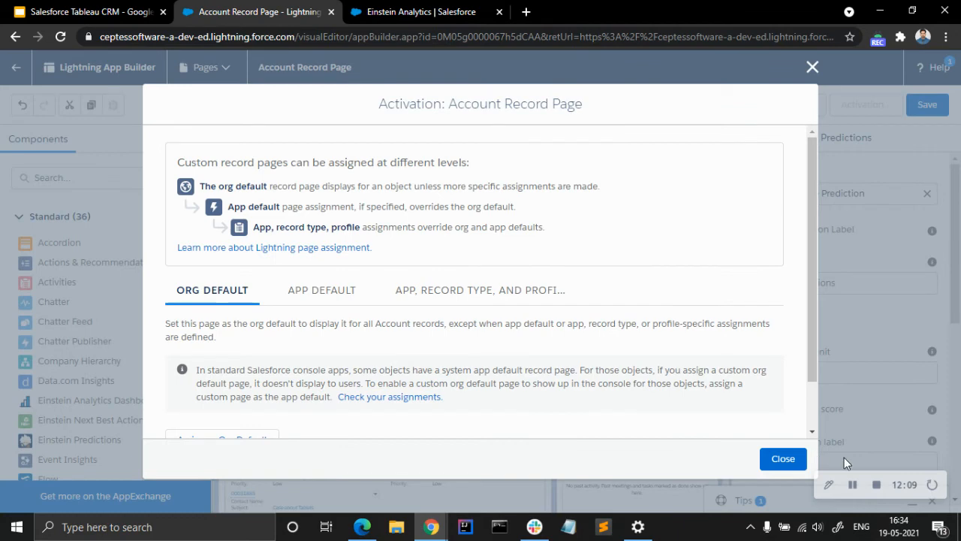
pyautogui.click(782, 458)
pyautogui.click(865, 109)
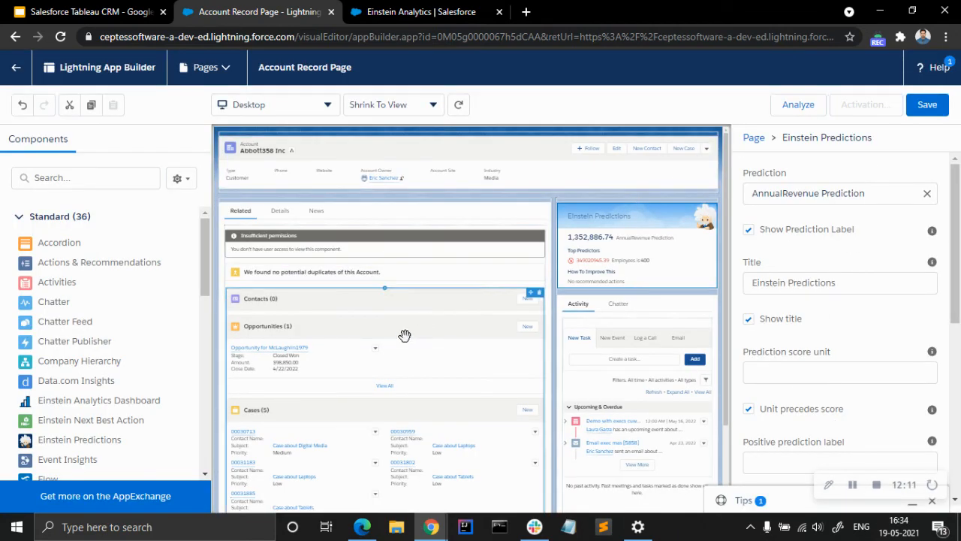
pyautogui.scroll(-1, 398, 347)
pyautogui.click(268, 388)
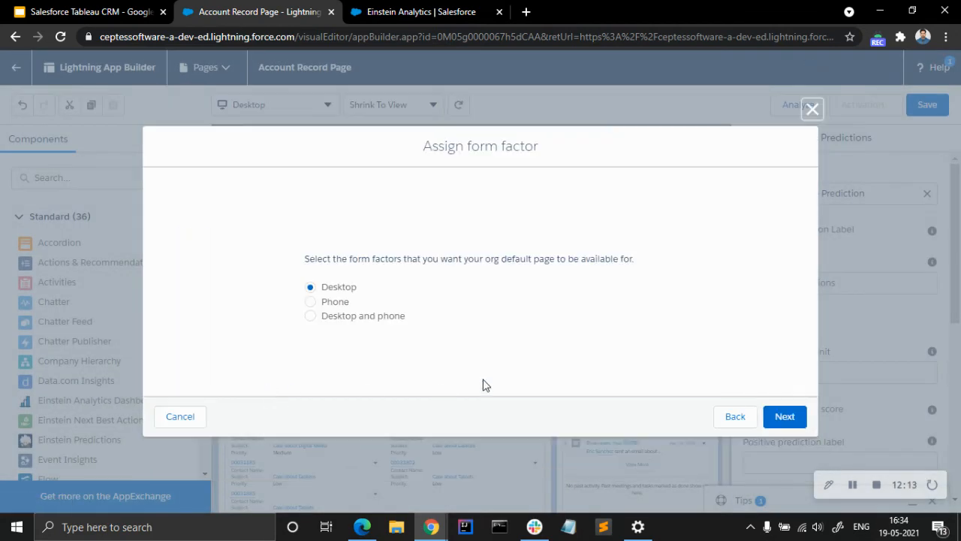
pyautogui.click(378, 317)
pyautogui.click(788, 414)
pyautogui.click(790, 388)
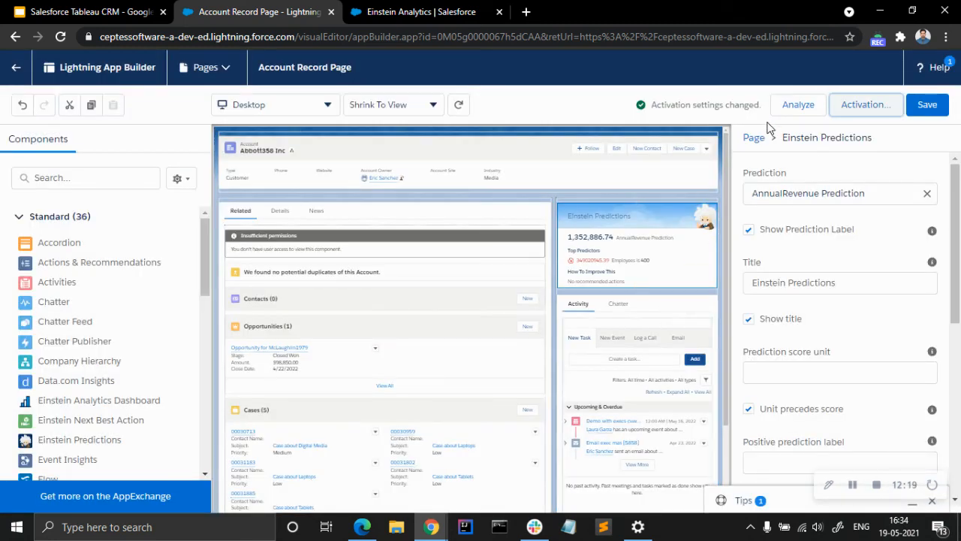
pyautogui.click(928, 119)
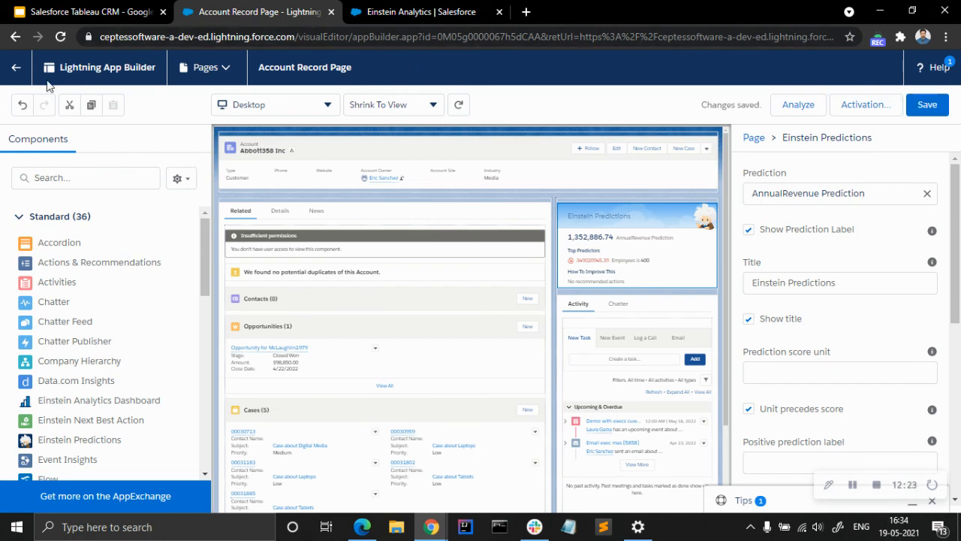
# Return to the Abbott358 Inc account record and review its Einstein Predictions component.
pyautogui.click(397, 10)
pyautogui.click(197, 11)
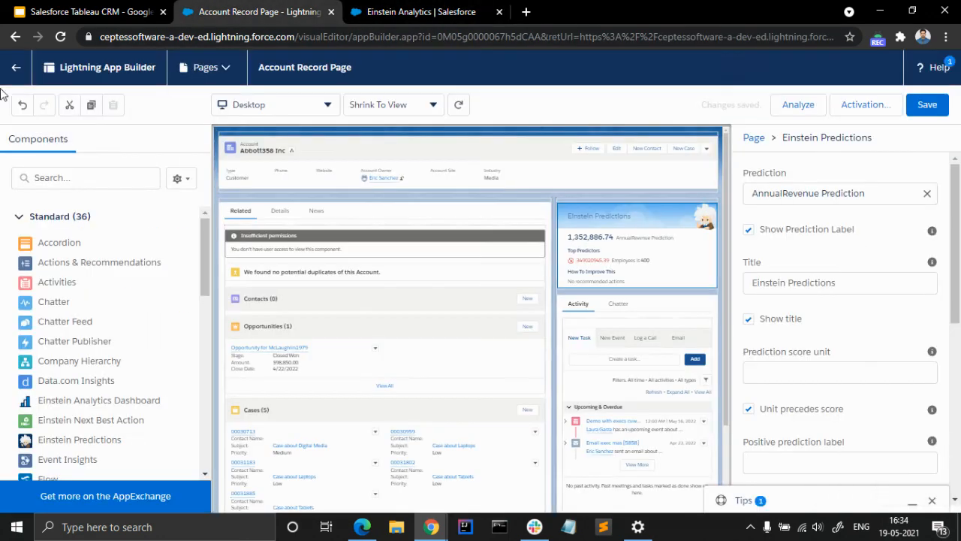
pyautogui.click(17, 75)
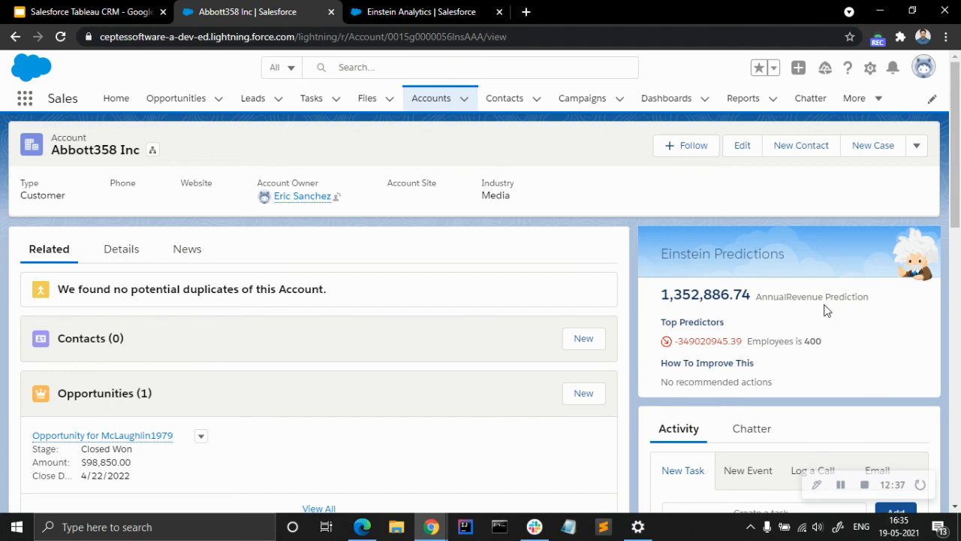
pyautogui.scroll(-1, 713, 336)
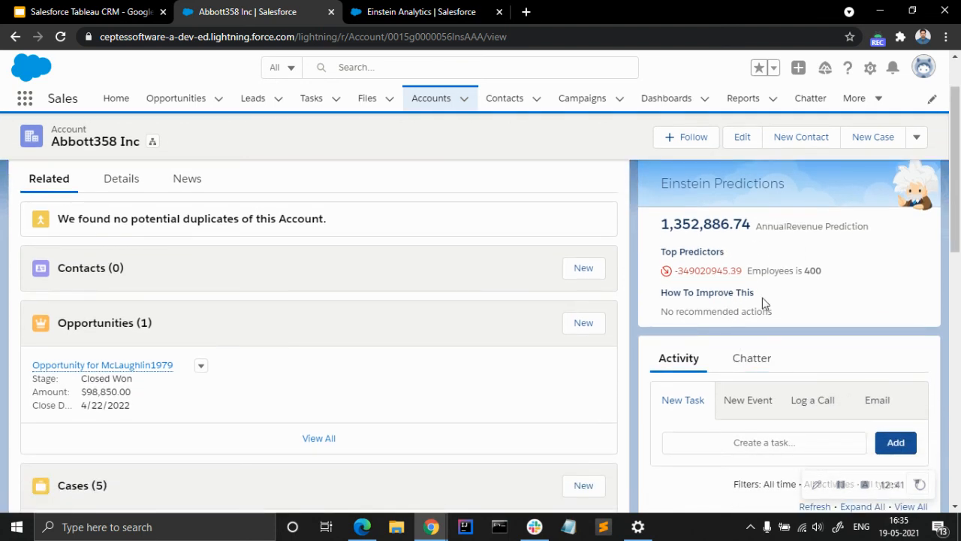
pyautogui.scroll(1, 782, 282)
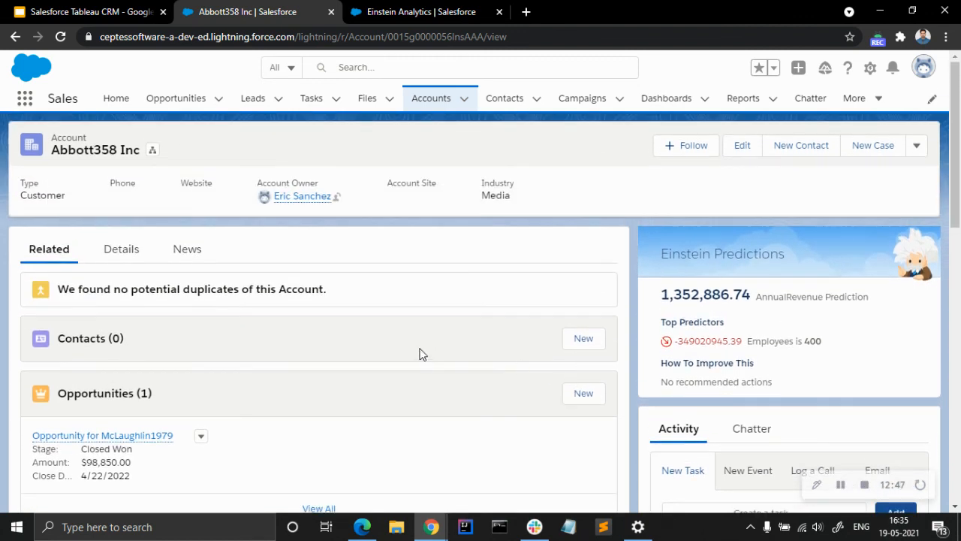
# Switch to Analytics Studio and review the training metrics on the Annual Revenue Prediction model card.
pyautogui.click(398, 10)
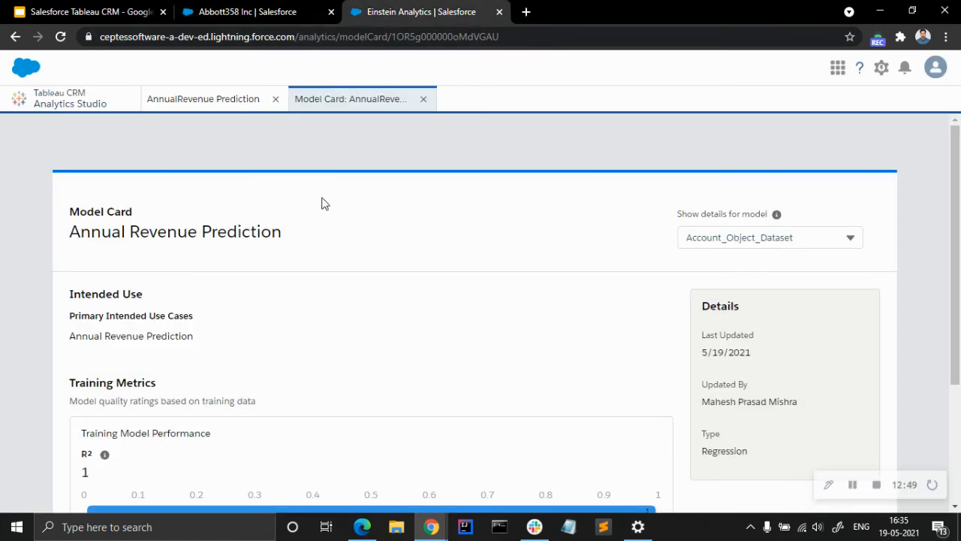
pyautogui.scroll(-1, 374, 357)
pyautogui.scroll(-2, 377, 357)
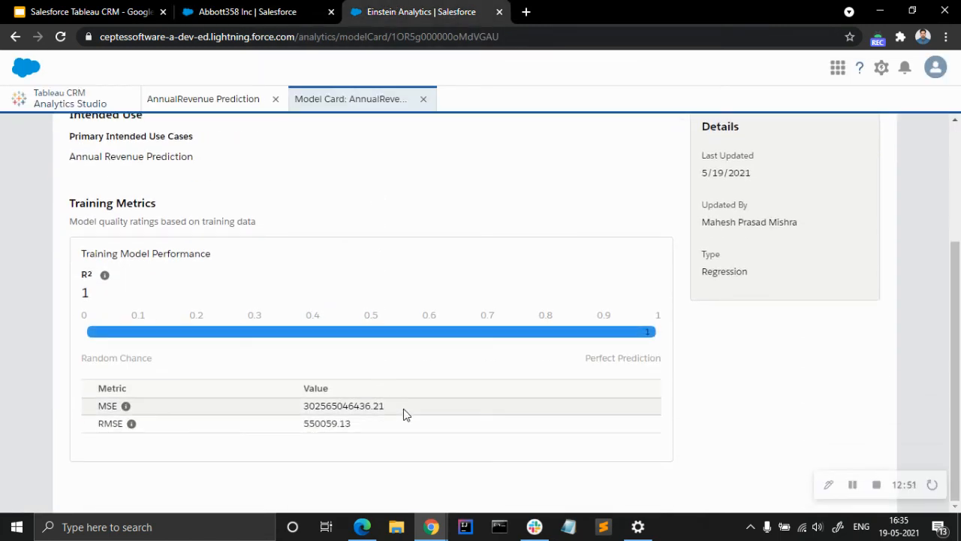
pyautogui.scroll(2, 403, 414)
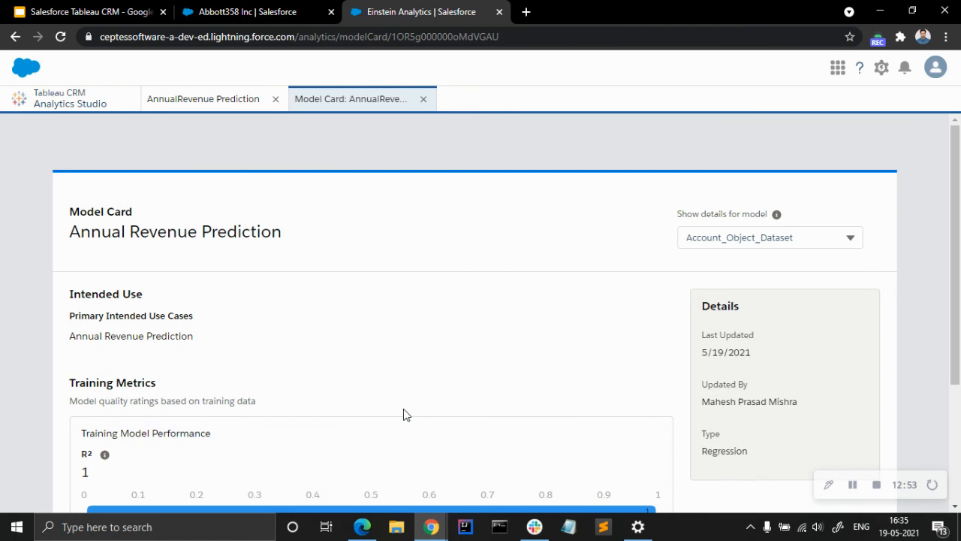
# Review the AnnualRevenue Prediction's overview with its deployed model and its scoring jobs.
pyautogui.click(223, 106)
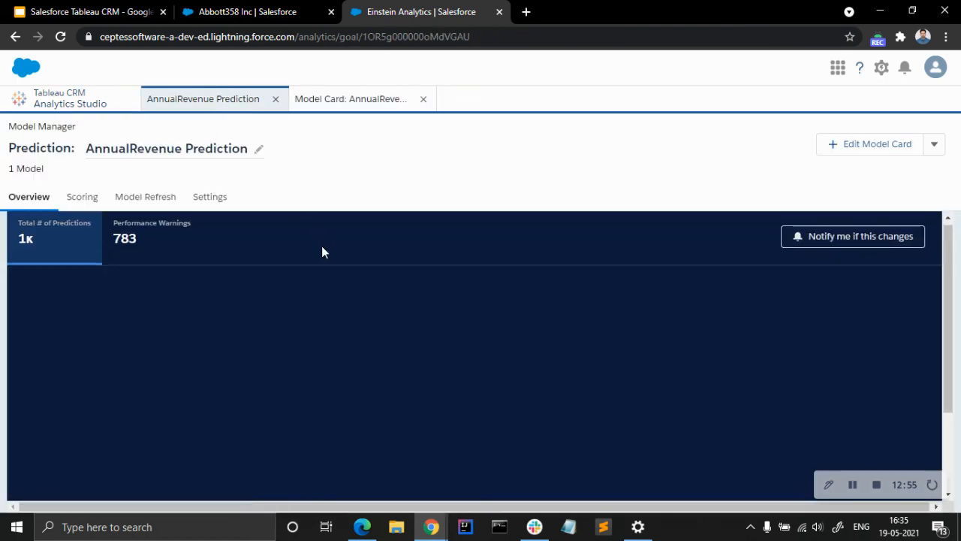
pyautogui.scroll(-3, 319, 247)
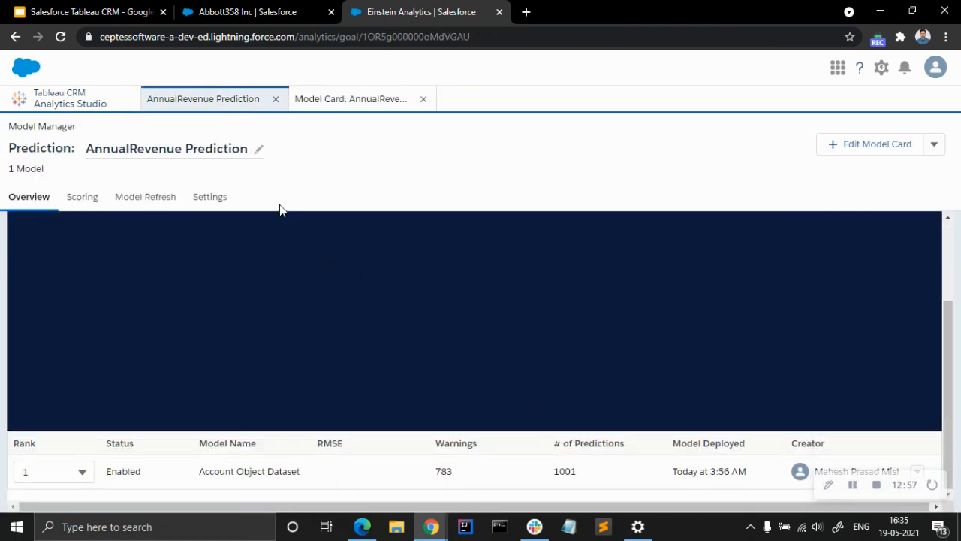
pyautogui.click(82, 199)
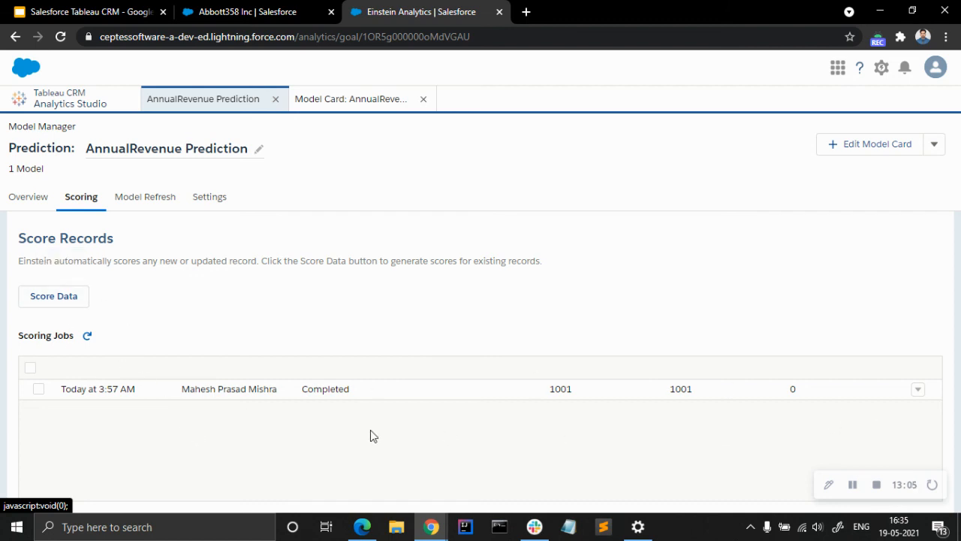
# Examine the automatic model refresh schedule, settings and notification options, and close them without saving.
pyautogui.click(145, 203)
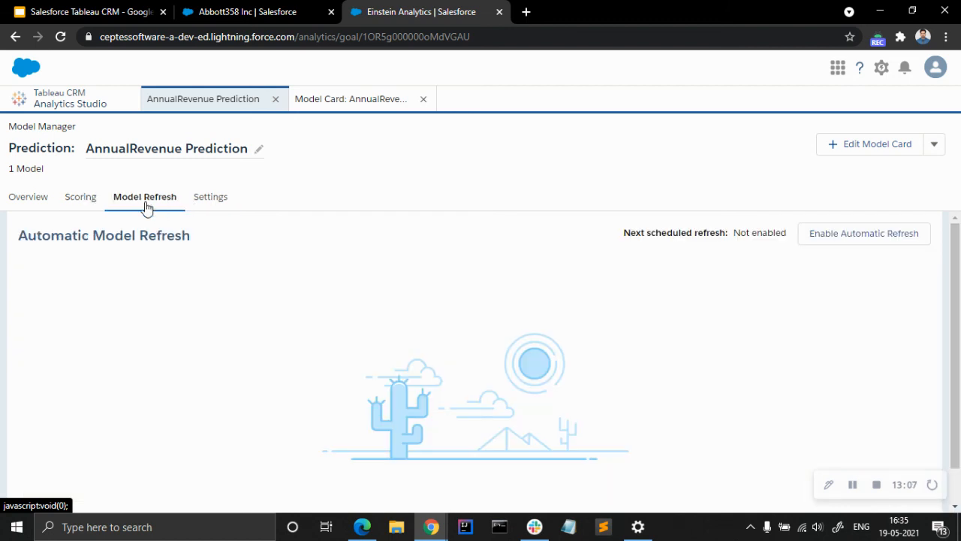
pyautogui.click(858, 248)
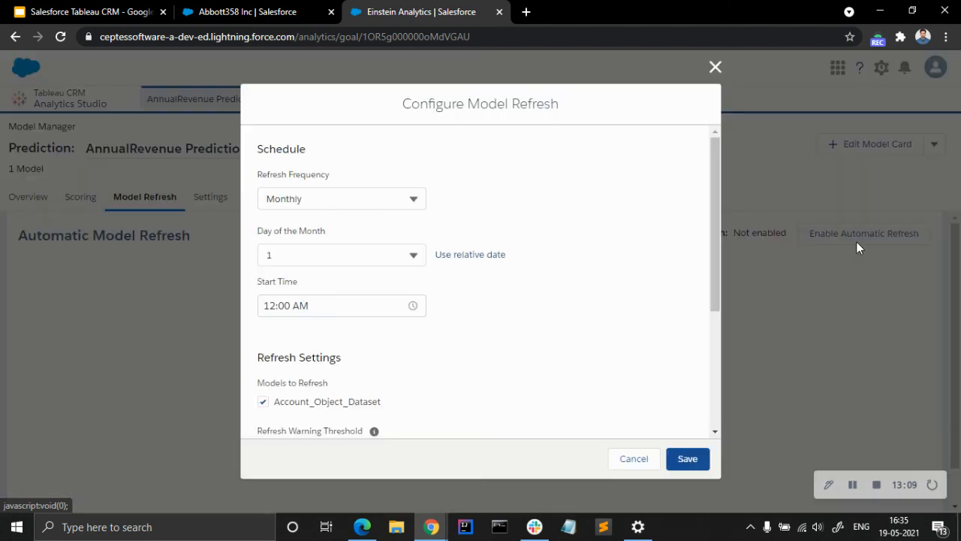
pyautogui.scroll(-3, 331, 226)
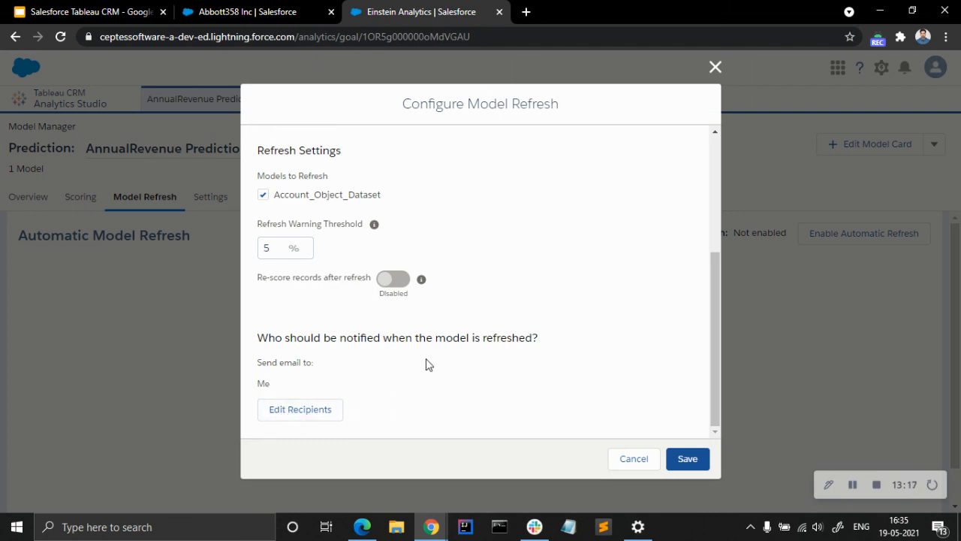
pyautogui.scroll(3, 427, 365)
pyautogui.click(714, 68)
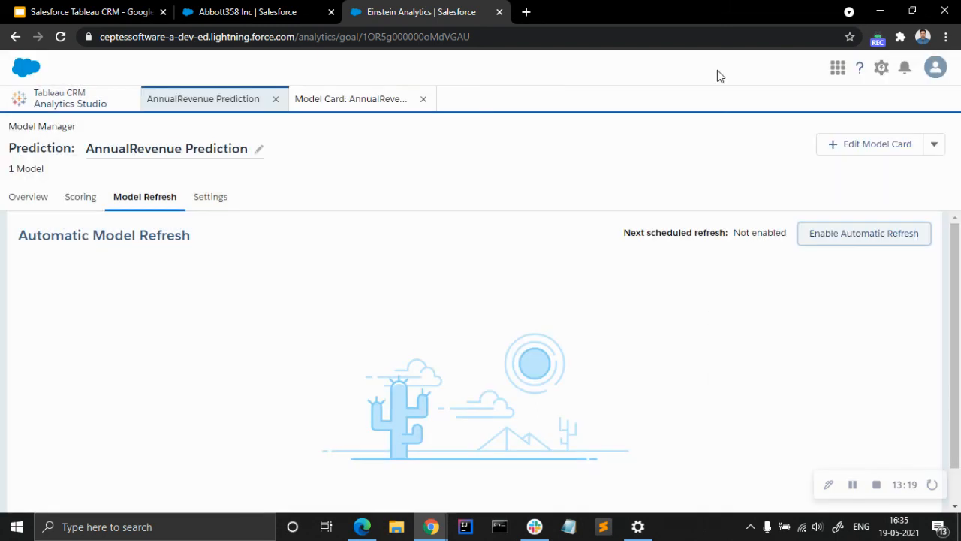
# Examine the prediction settings, including the existing prediction field, and return to the prediction's overview.
pyautogui.click(216, 210)
pyautogui.scroll(-1, 282, 336)
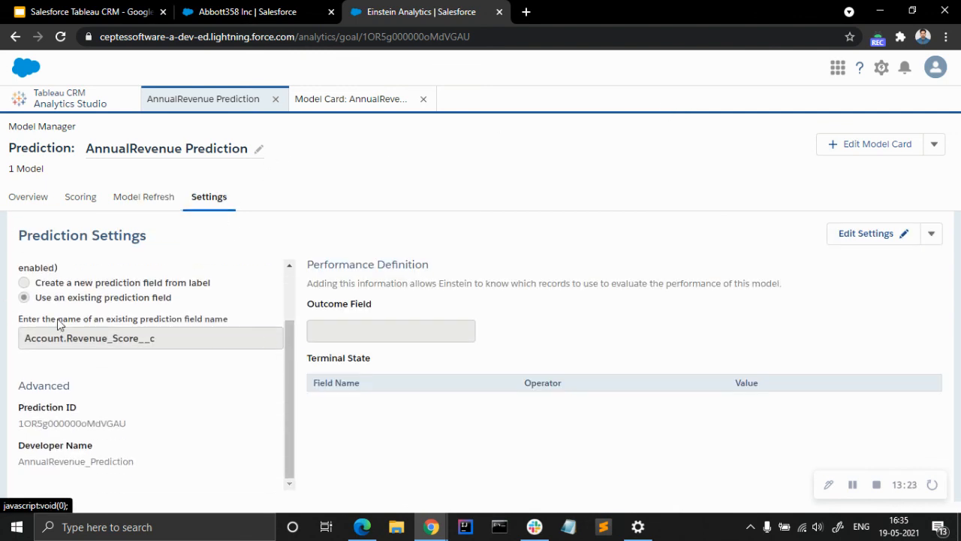
pyautogui.click(17, 204)
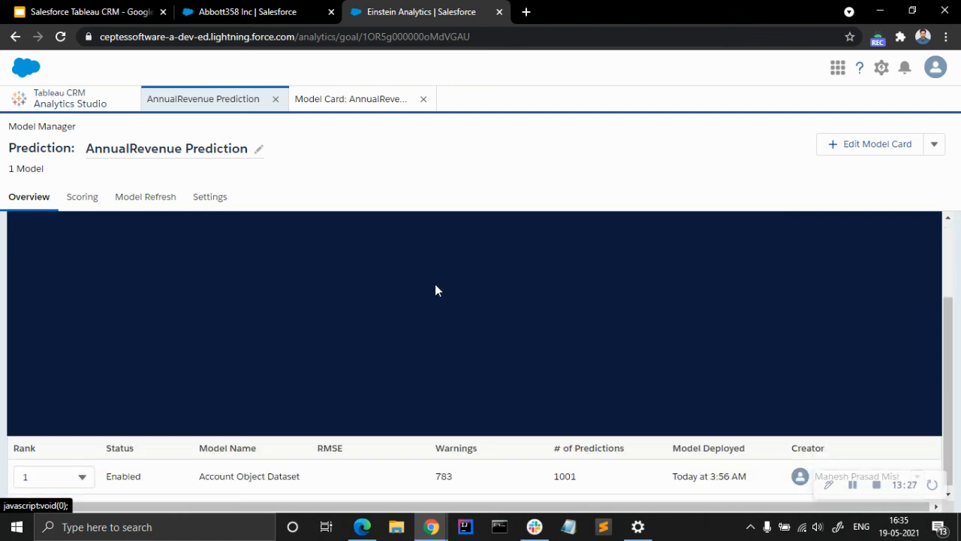
# Look over the model card once more and return to the Analytics Studio home page.
pyautogui.click(312, 109)
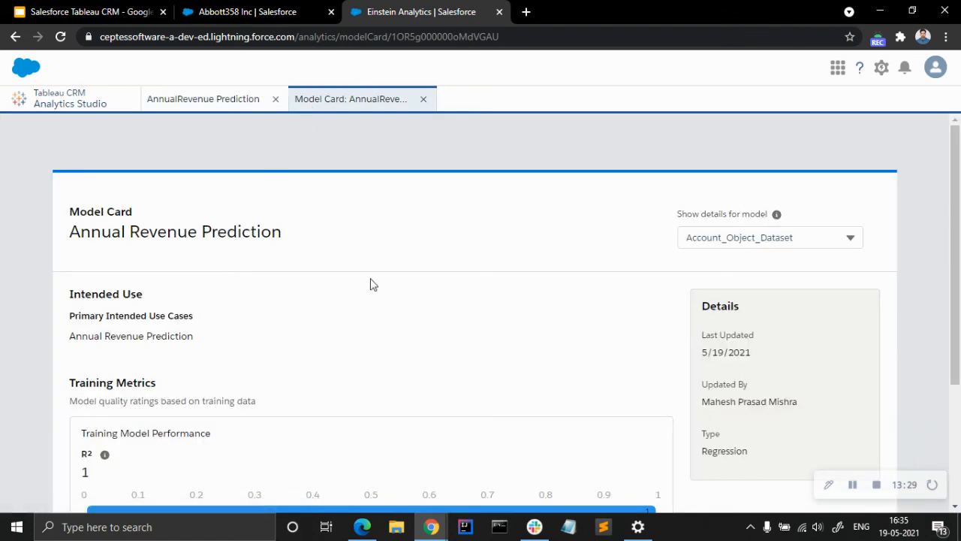
pyautogui.scroll(-3, 425, 314)
pyautogui.click(168, 101)
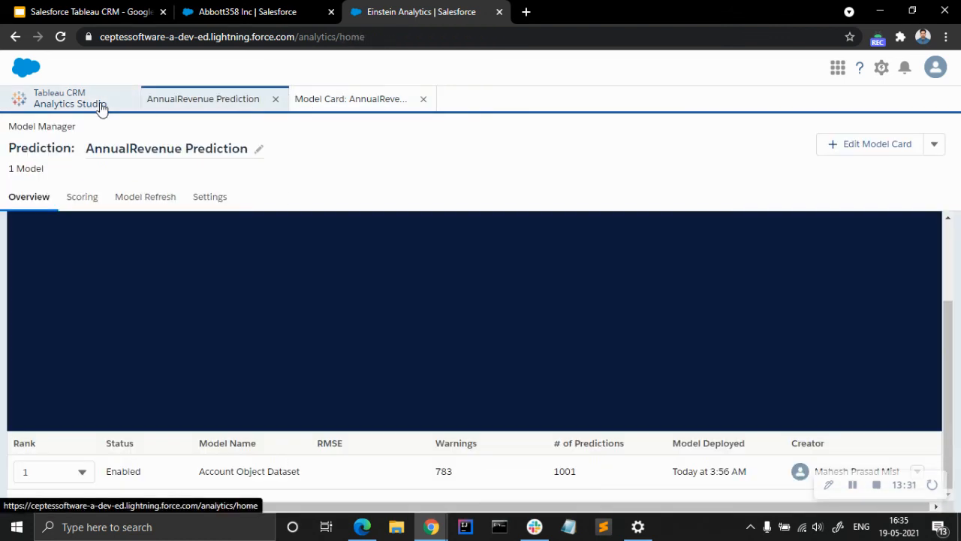
pyautogui.click(101, 105)
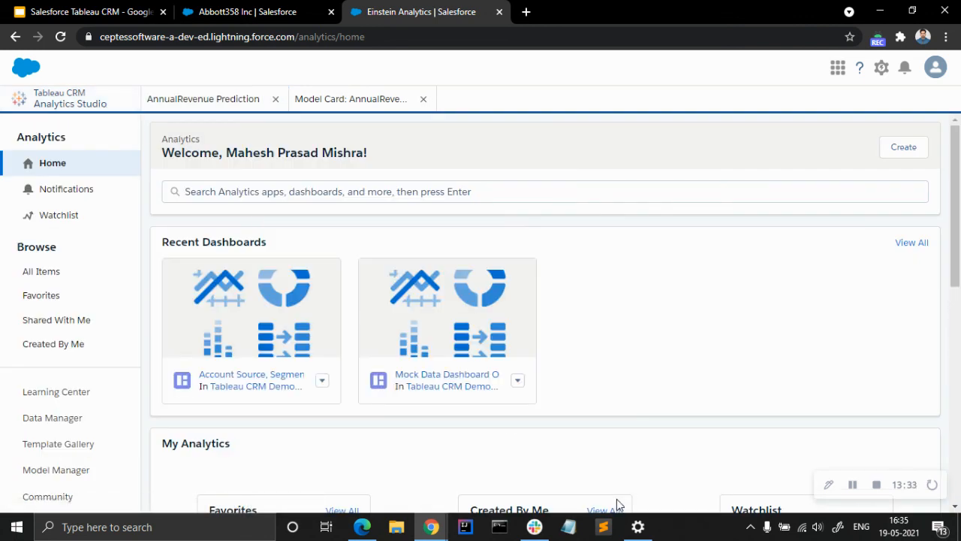